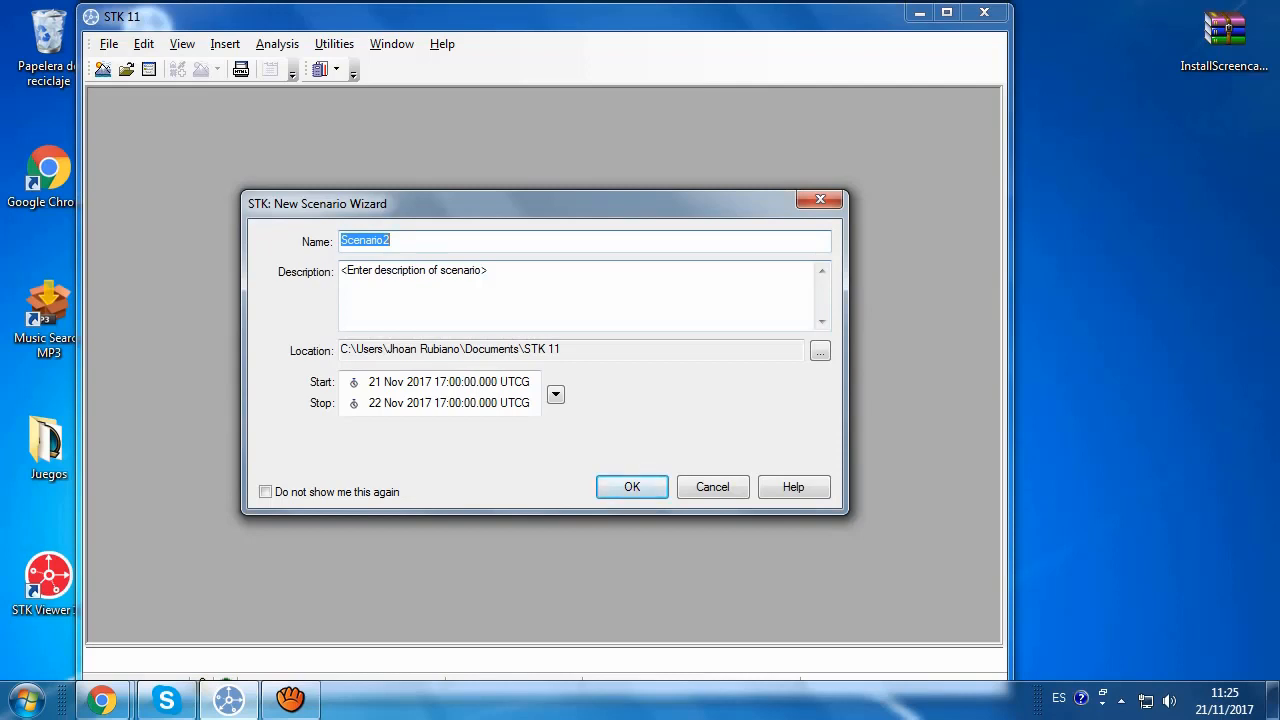
Step: Name the new scenario TUTORIAL3 and enter ORBITAL MECHANICS as its description
text(TUTORIAL)
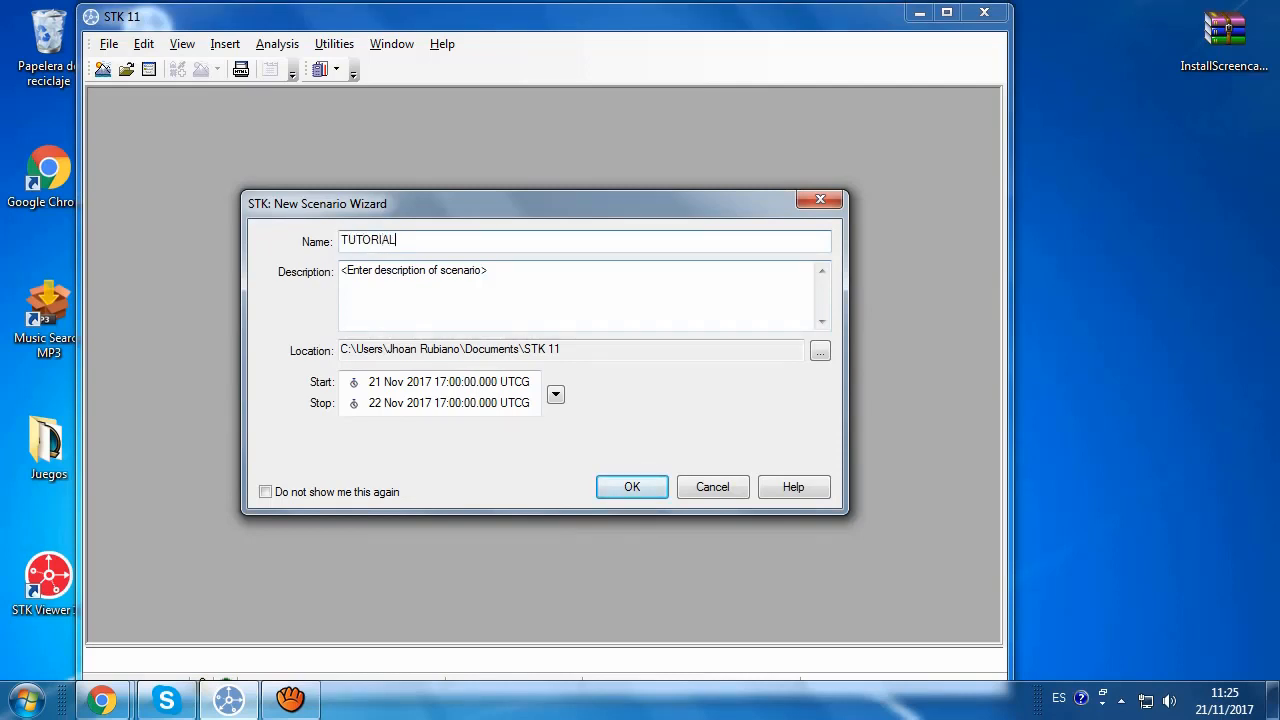
text(3)
drag(482, 270, 347, 270)
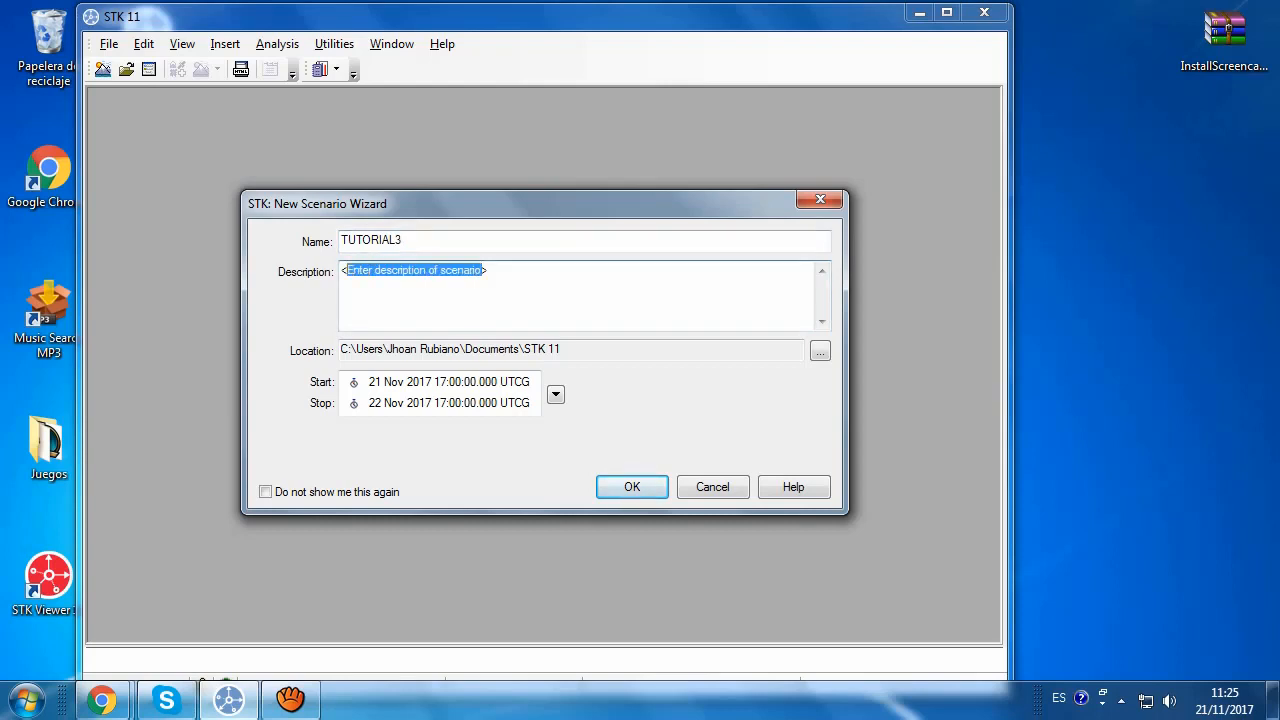
text(ORBITAL )
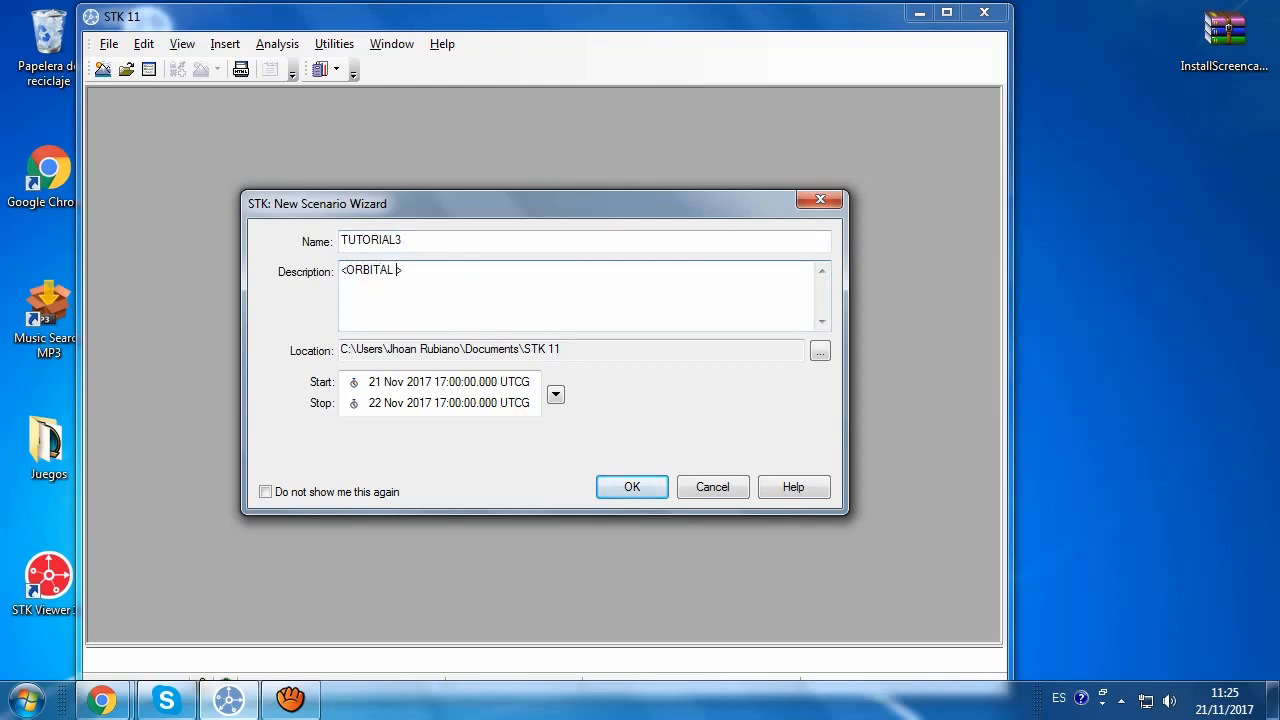
text(MECHANICS)
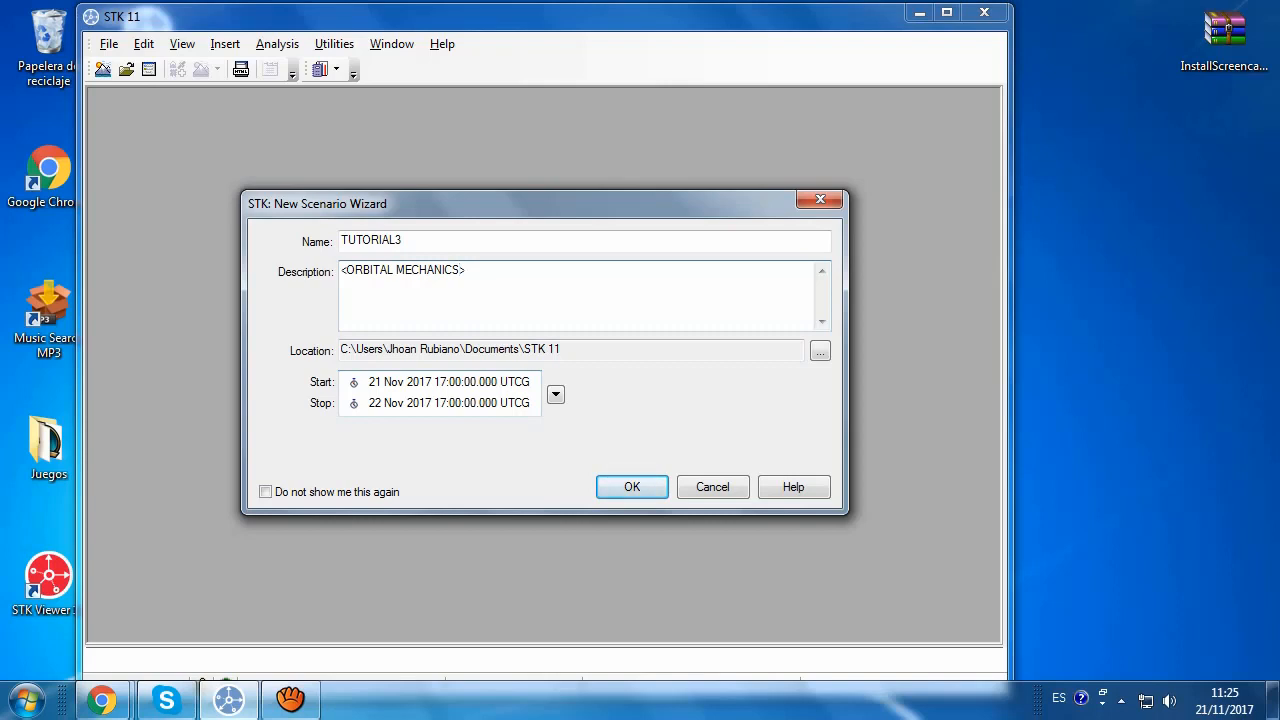
Step: Set the day and month of the scenario's start date to 1 May
click(375, 382)
text(1)
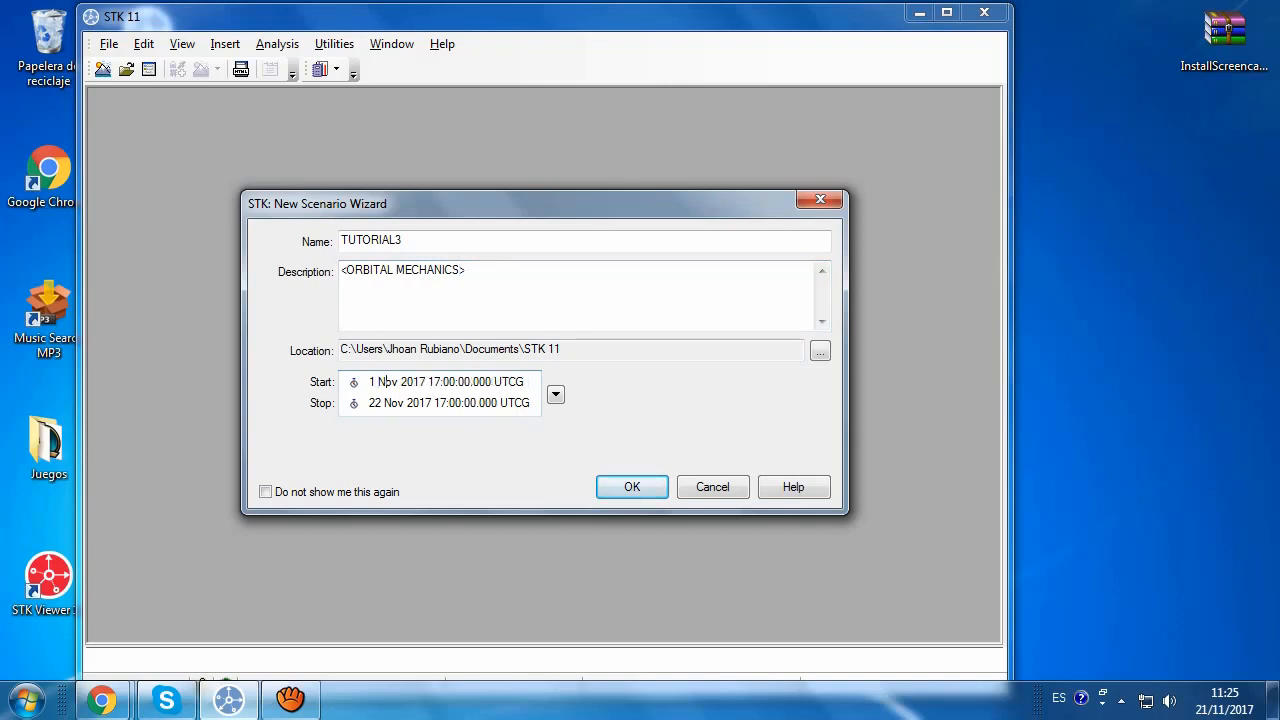
key(BackSpace)
text(.)
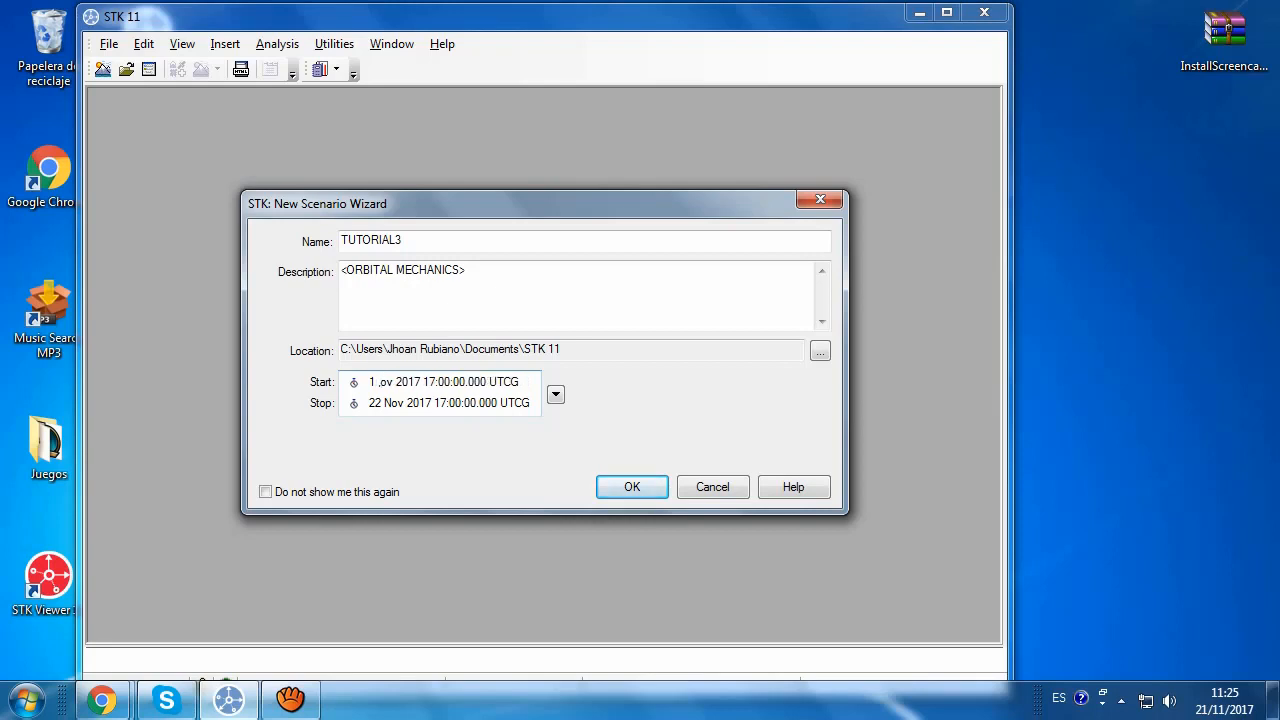
key(BackSpace)
text(M)
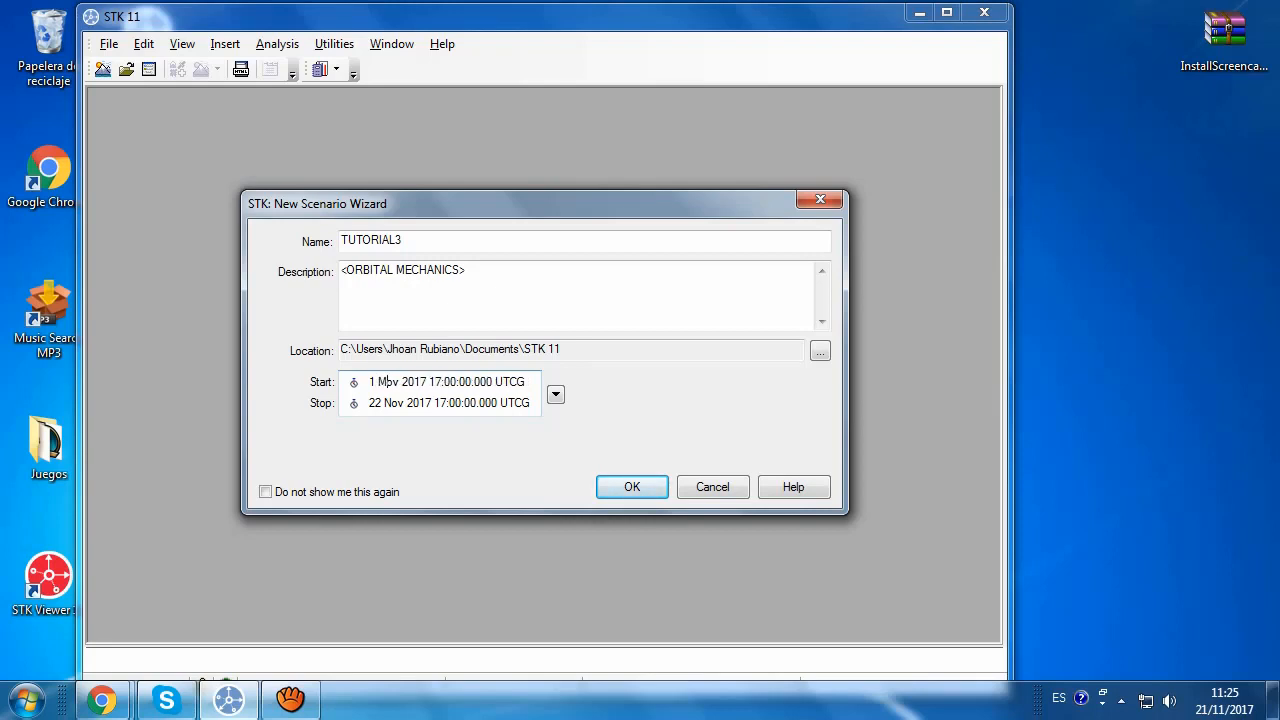
key(Delete)
key(Delete)
text(A)
key(BackSpace)
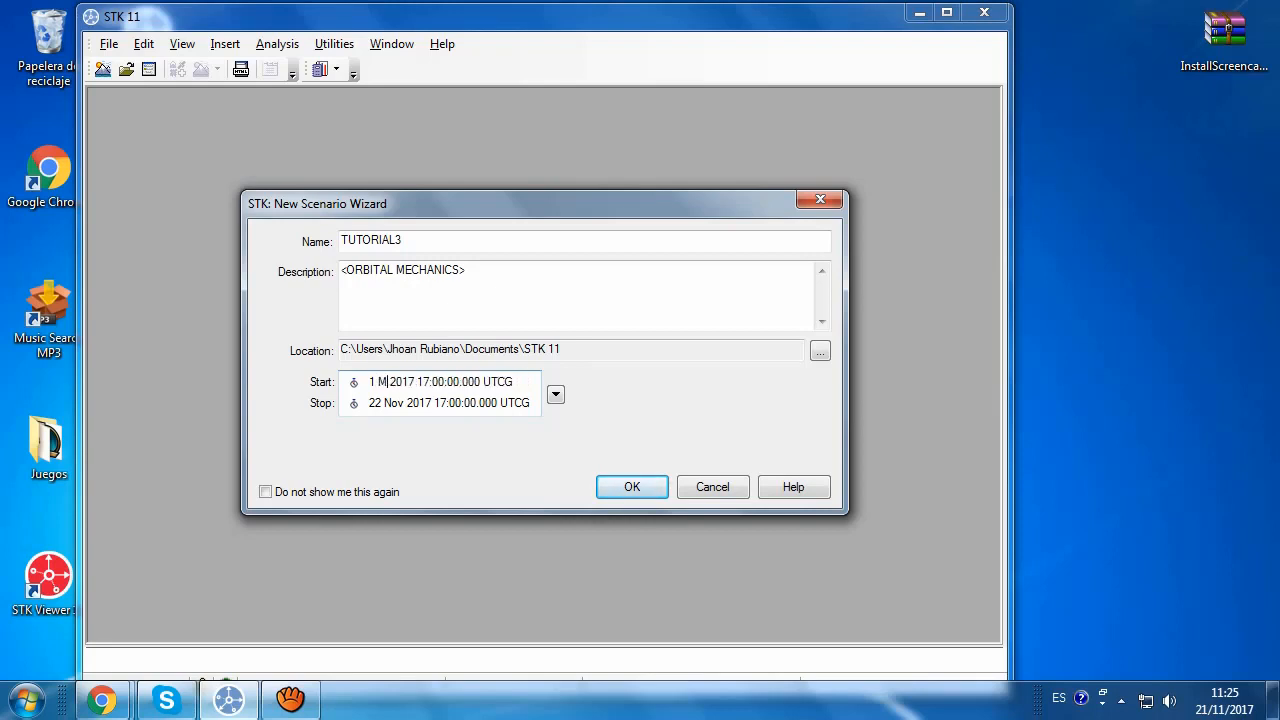
text(ay)
Step: Set the day and month of the scenario's stop date to 1 May
drag(405, 403, 384, 403)
text(May)
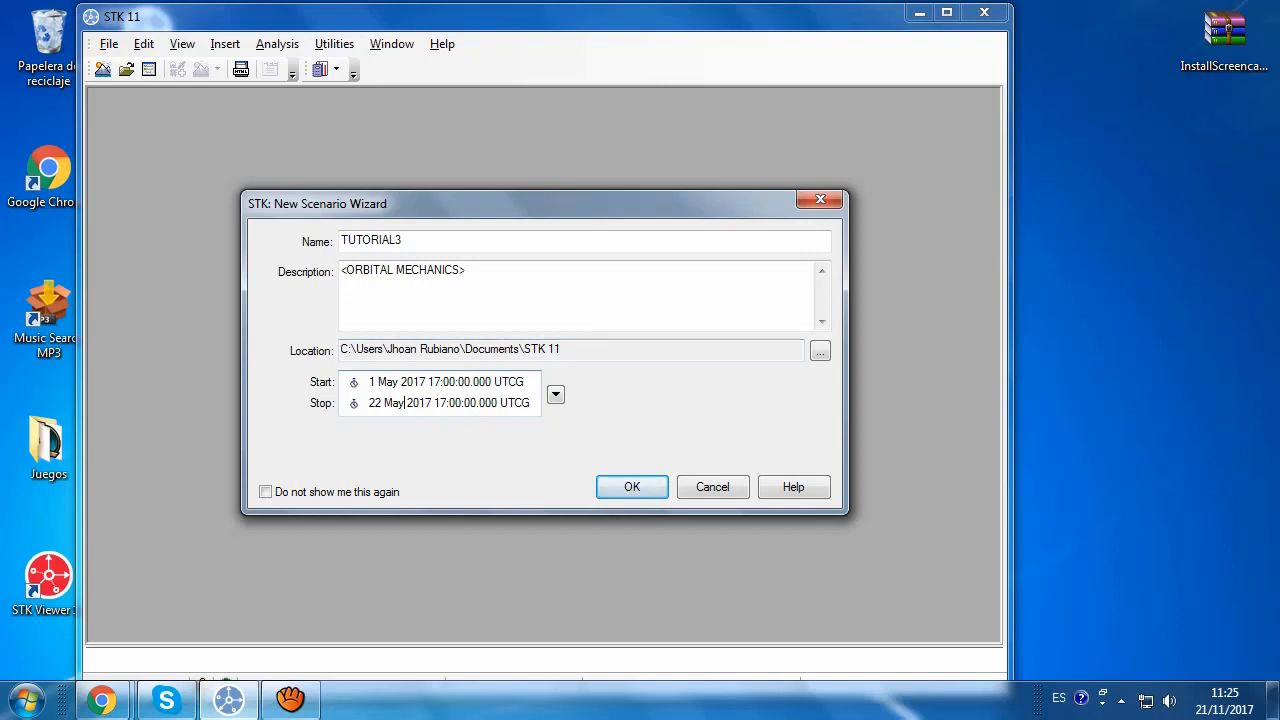
drag(382, 403, 369, 403)
text(1)
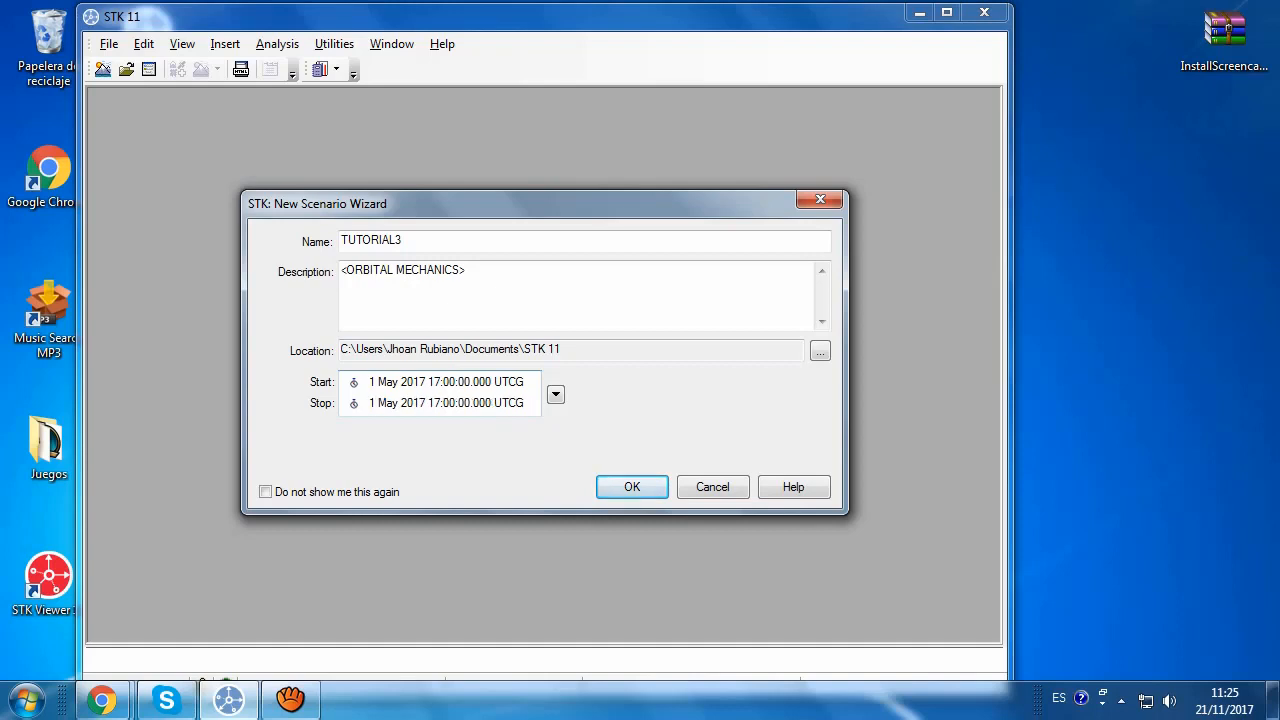
Step: Set the year of both the scenario's start and stop dates to 2002
drag(428, 381, 412, 381)
text(02)
drag(427, 402, 414, 402)
text(02)
Step: Set the start time to 00:00:00.000 and the stop time to 04:00:00.000 UTCG, and create the scenario
drag(441, 381, 429, 381)
text(00)
key(BackSpace)
key(BackSpace)
text(0)
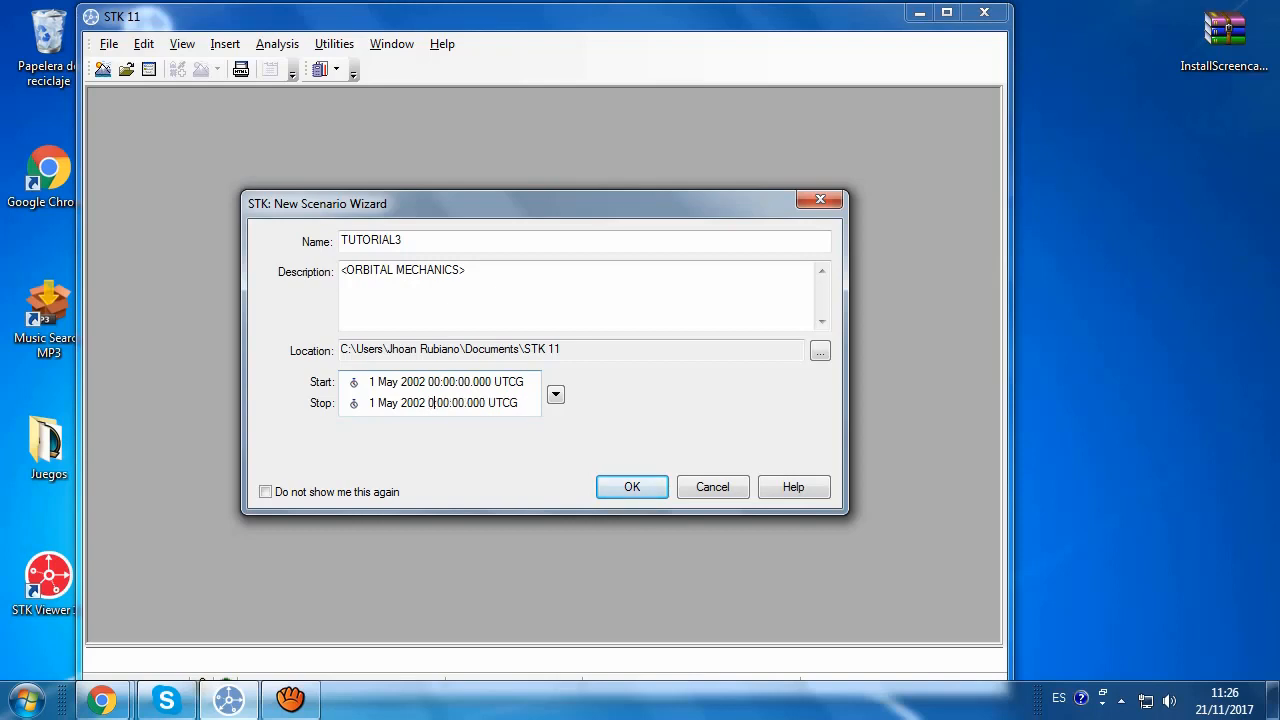
text(4)
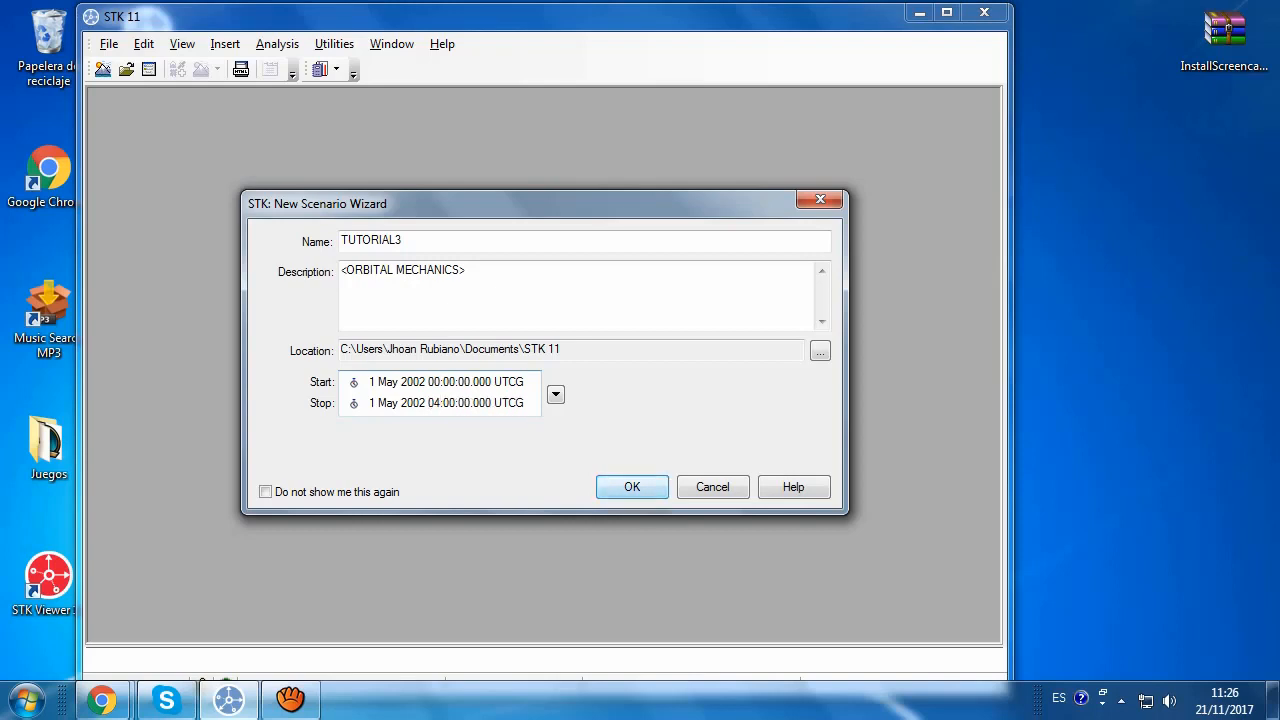
key(Return)
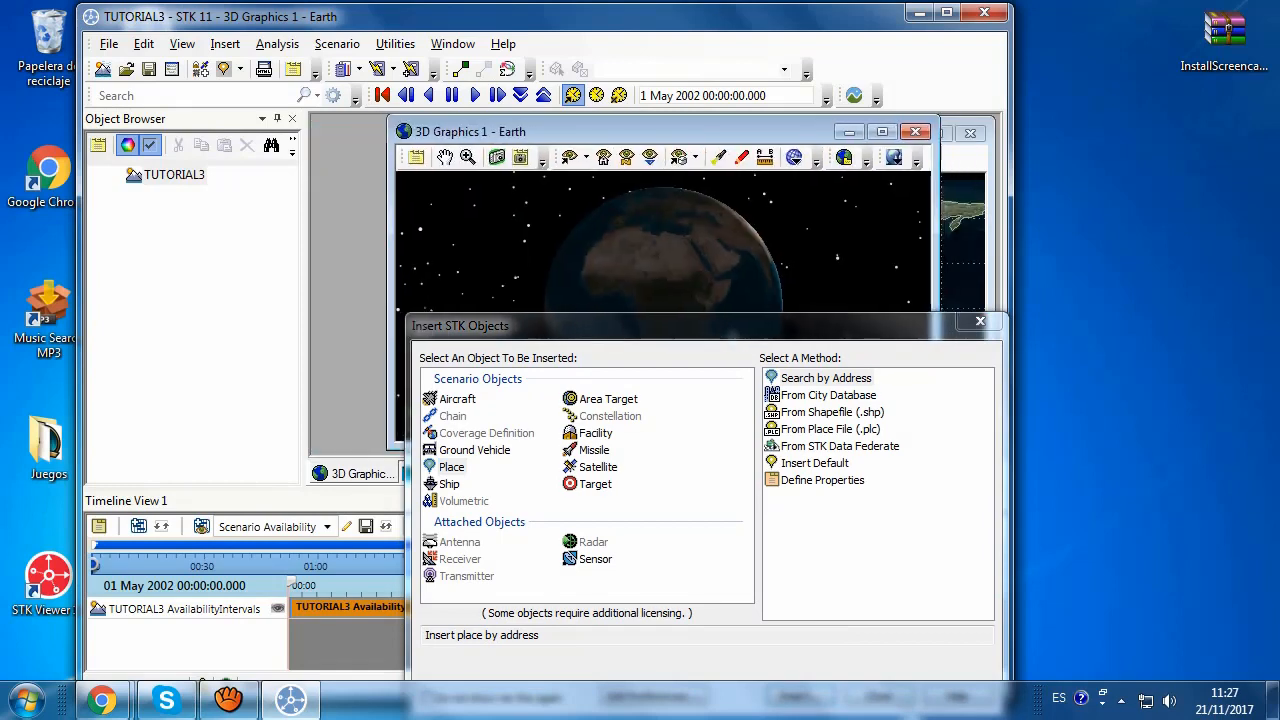
Step: Insert a facility into the scenario using the Define Properties method
drag(640, 131, 608, 135)
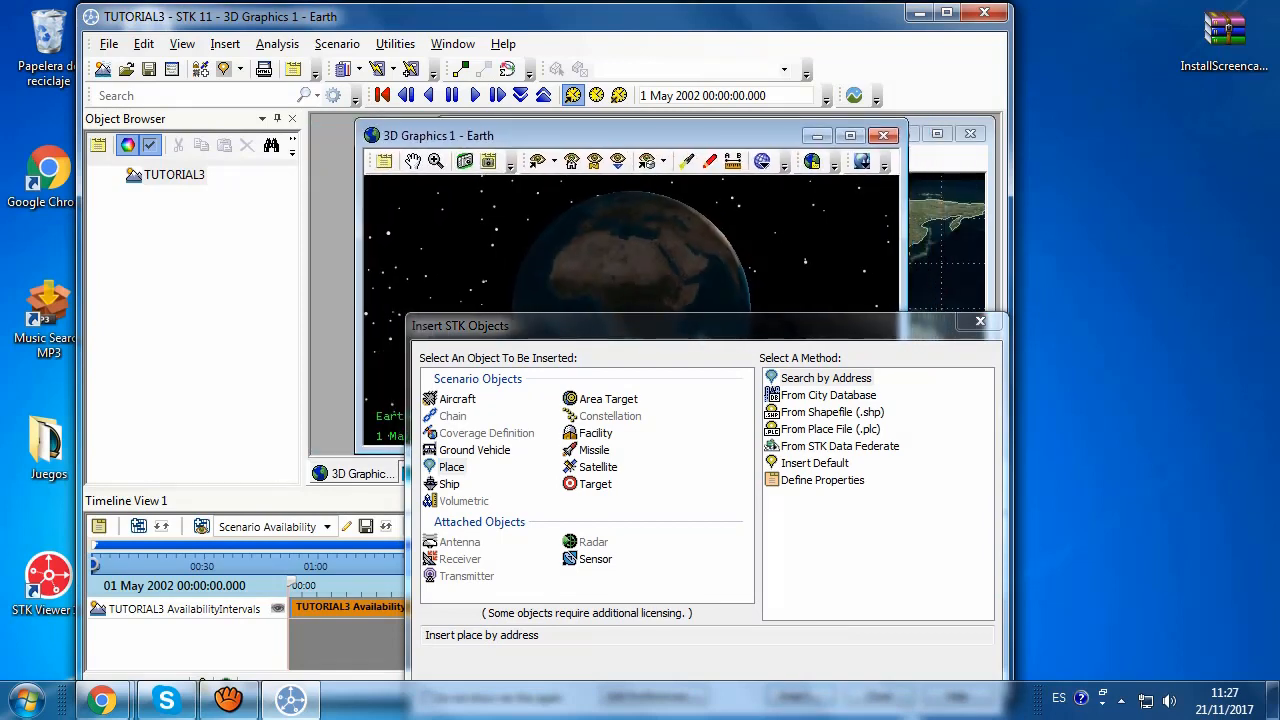
drag(600, 326, 487, 162)
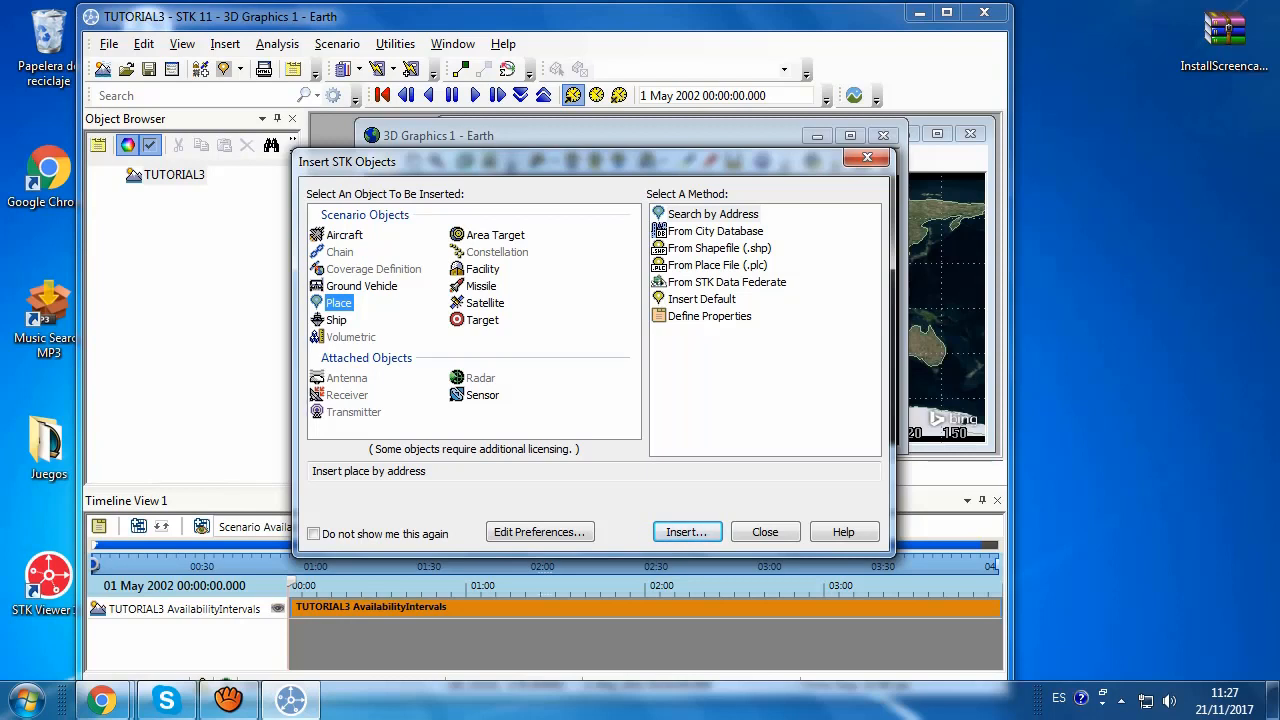
click(482, 269)
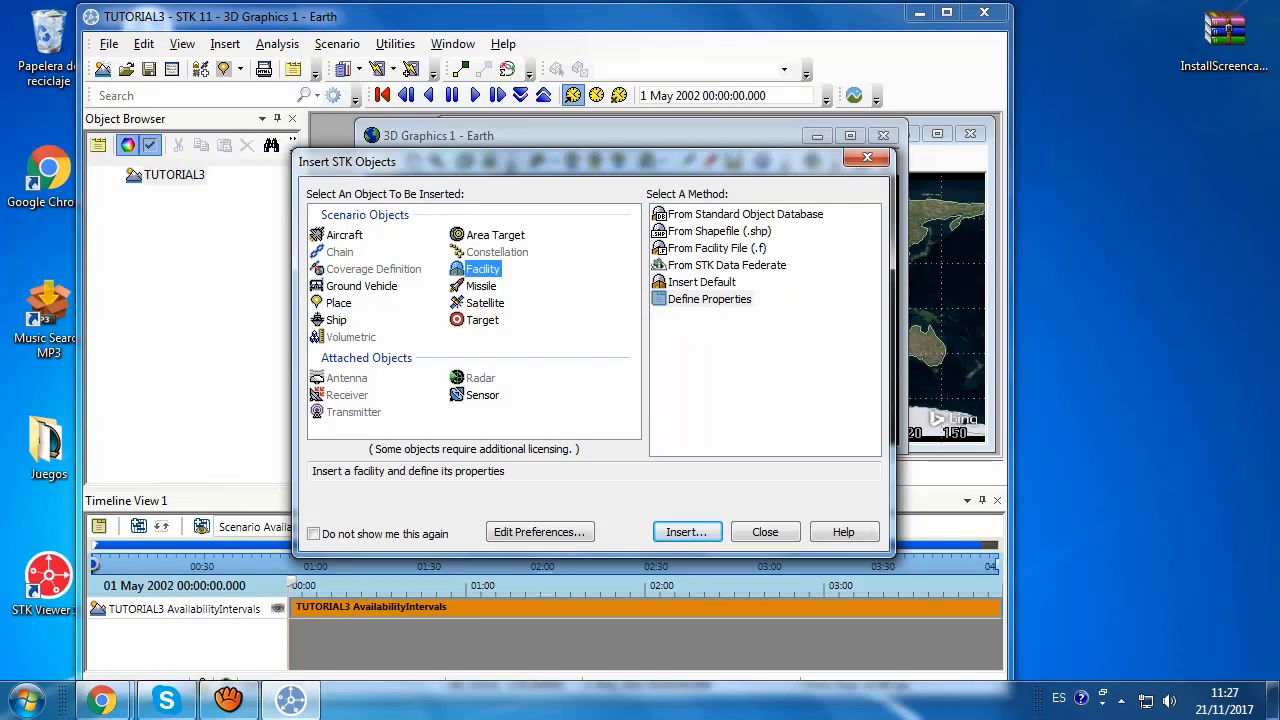
click(709, 299)
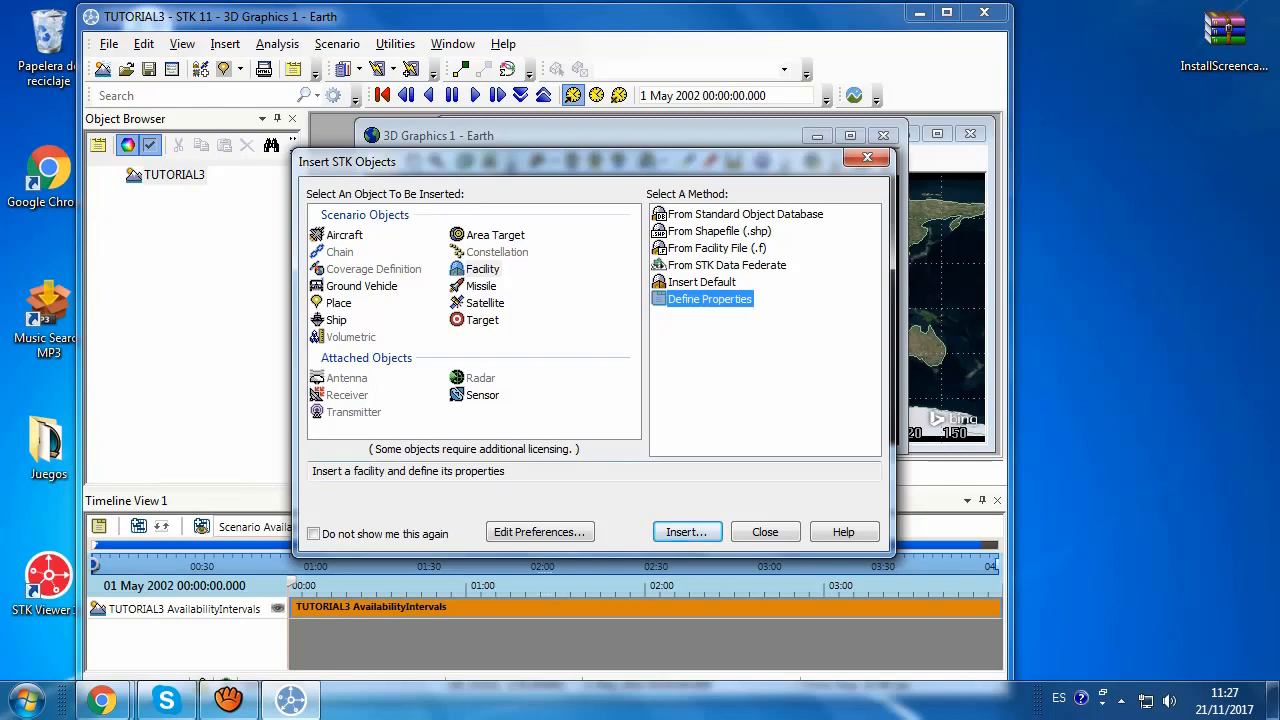
click(687, 532)
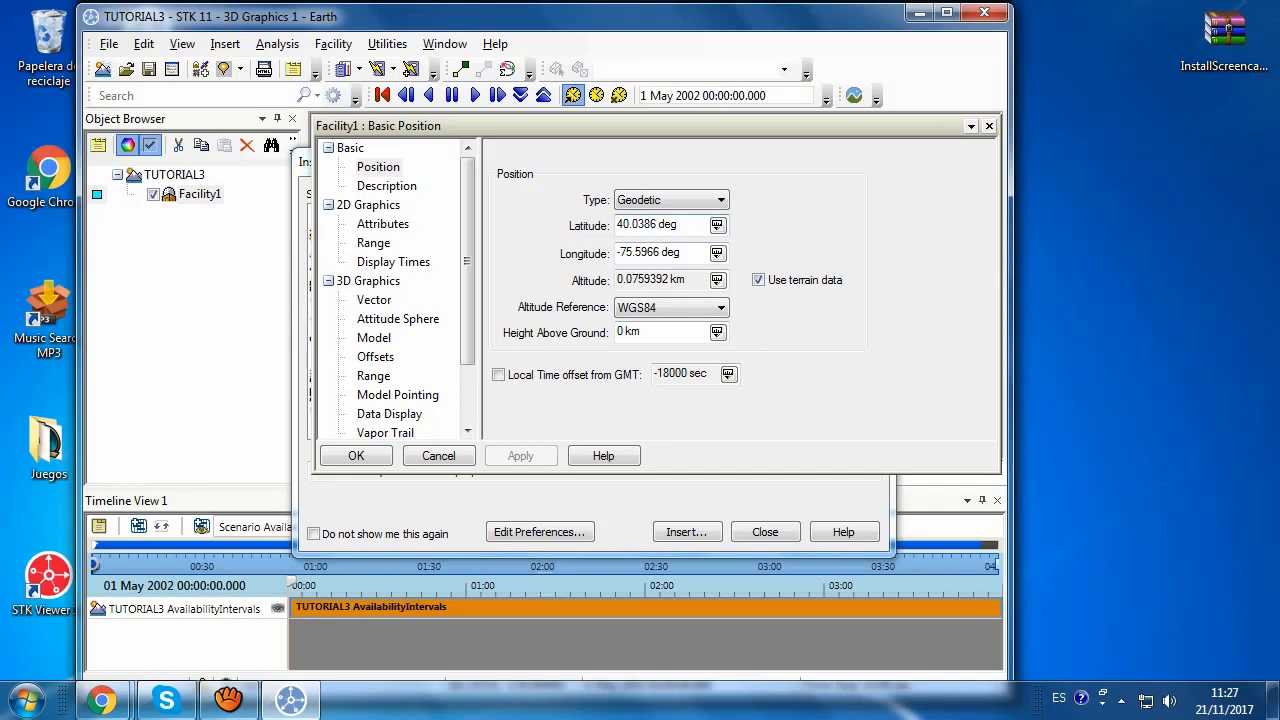
Step: Set the facility's geodetic latitude to -33.15137 deg and its longitude to -70.6683 deg
drag(657, 225, 618, 225)
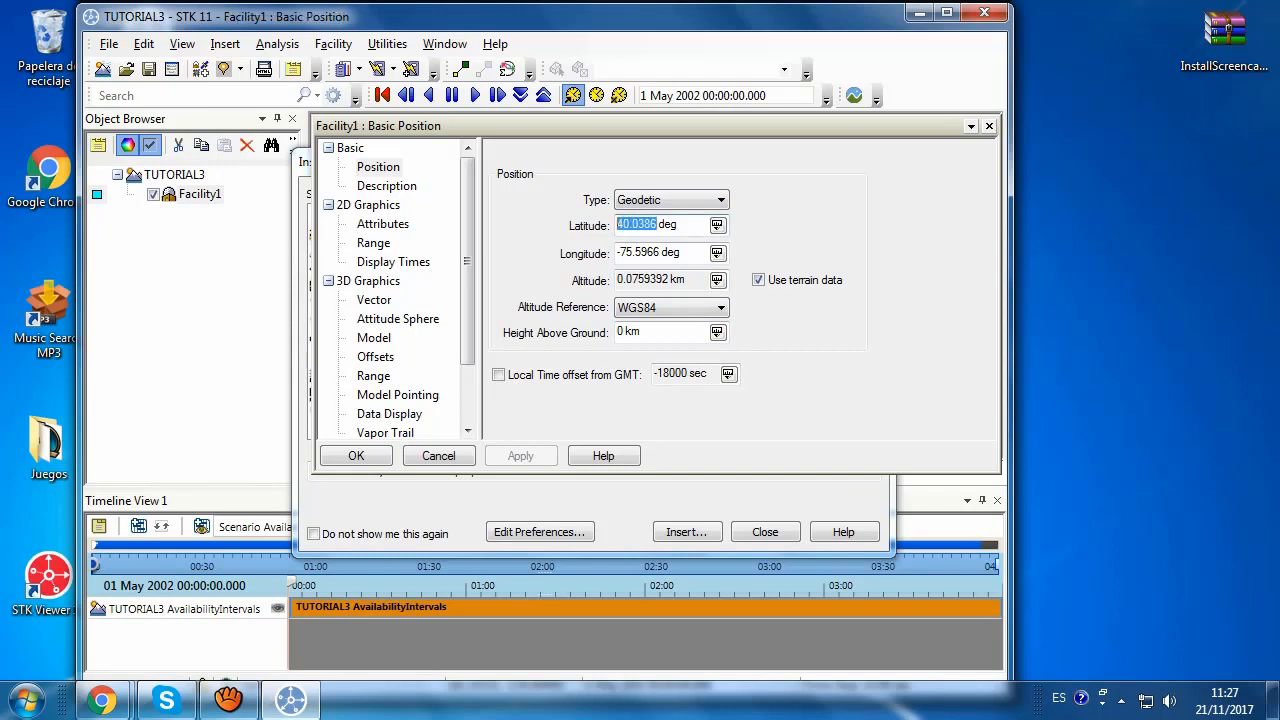
key(BackSpace)
text(-)
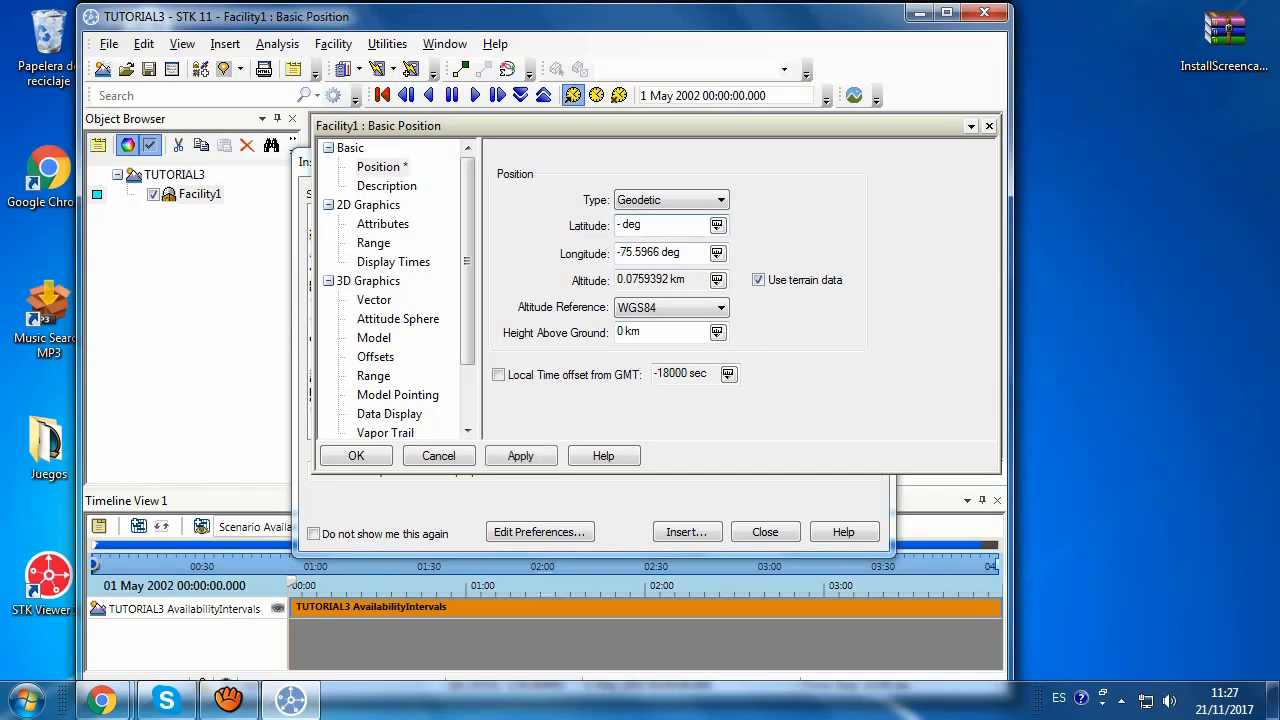
text(33.15137)
drag(660, 252, 627, 252)
text(0.6)
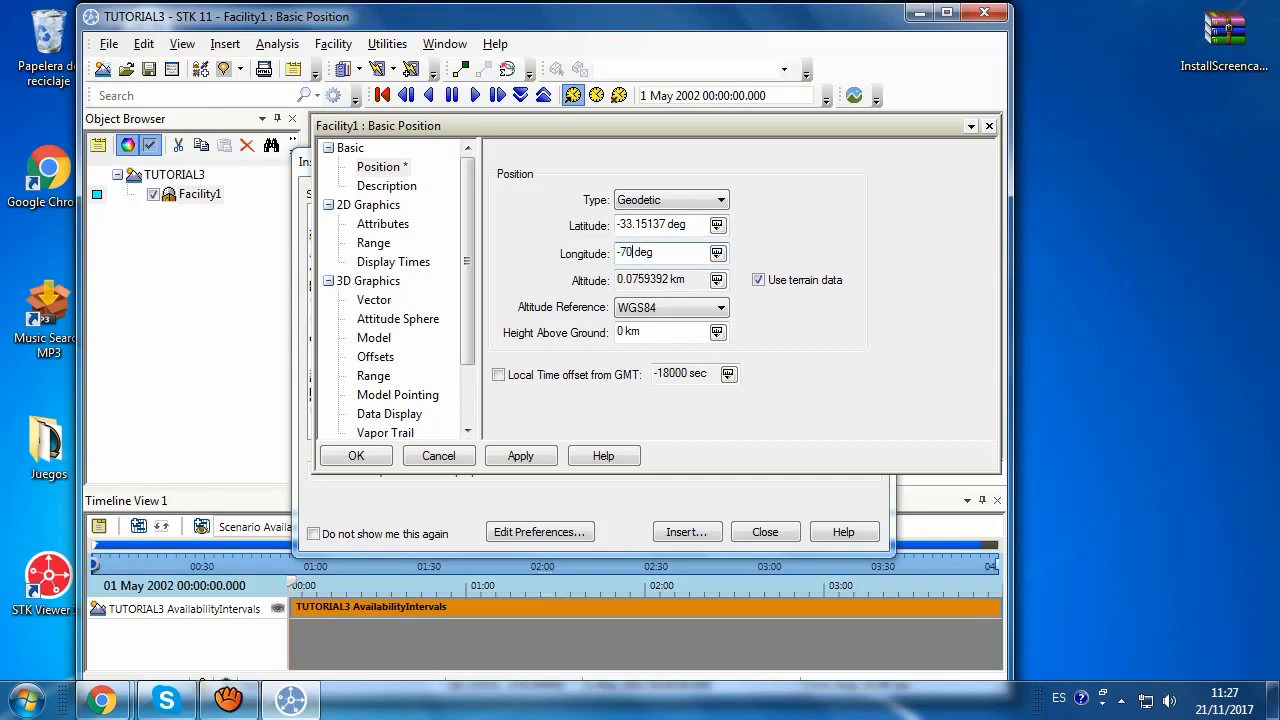
text(683)
Step: Disable terrain data for the facility, set its altitude to 0.7032 km, apply the position, and close the open dialogs
click(759, 280)
click(669, 280)
drag(669, 280, 616, 280)
text(0)
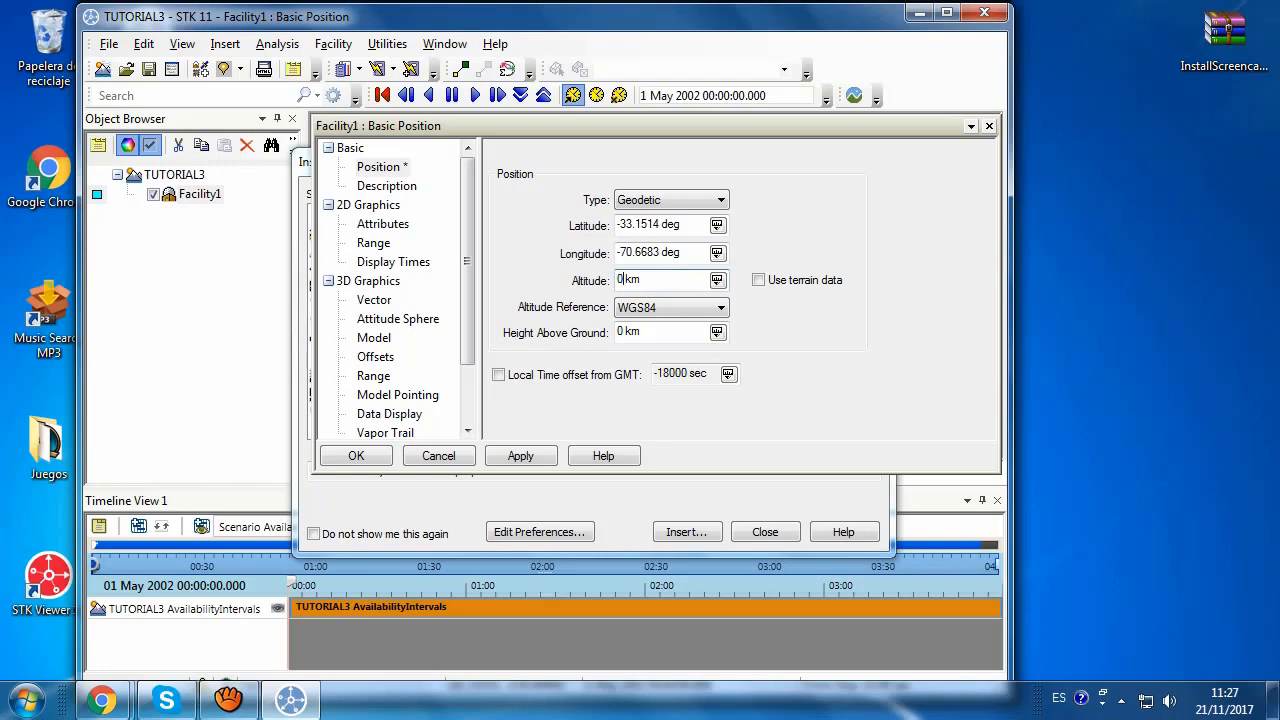
text(.)
key(BackSpace)
key(BackSpace)
text(70)
text(3.2)
key(Delete)
key(Delete)
click(520, 455)
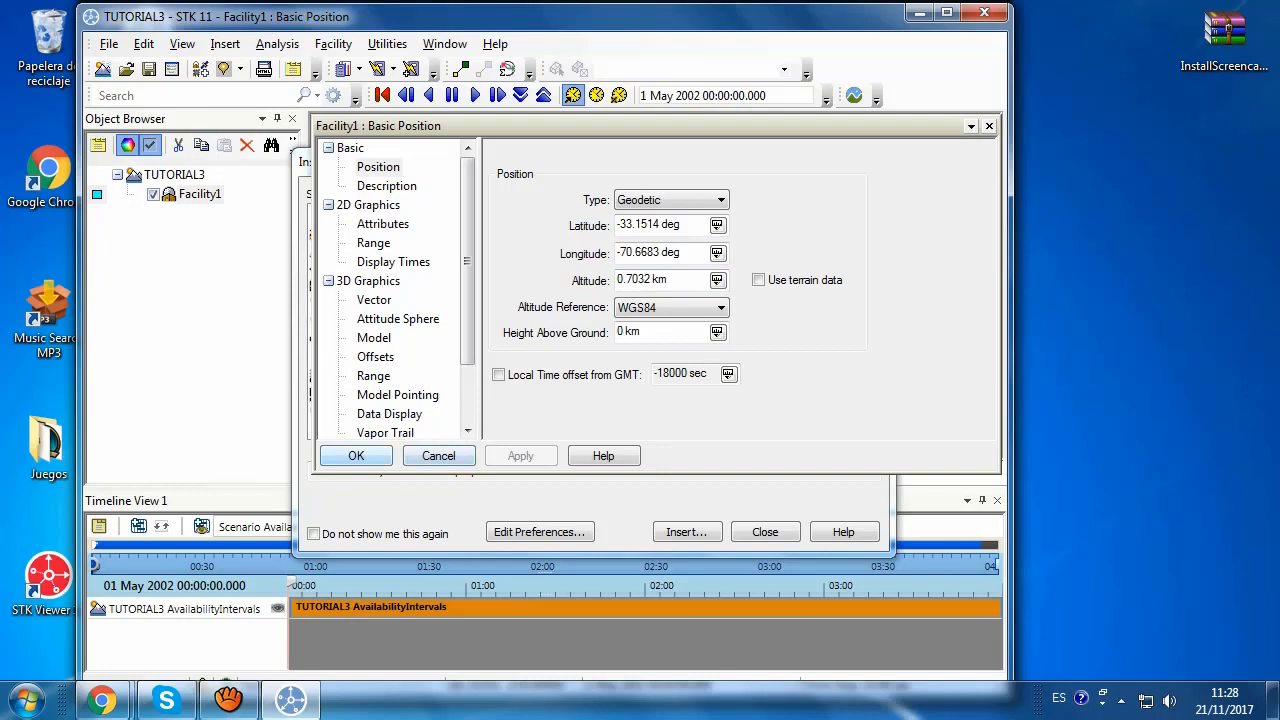
click(356, 455)
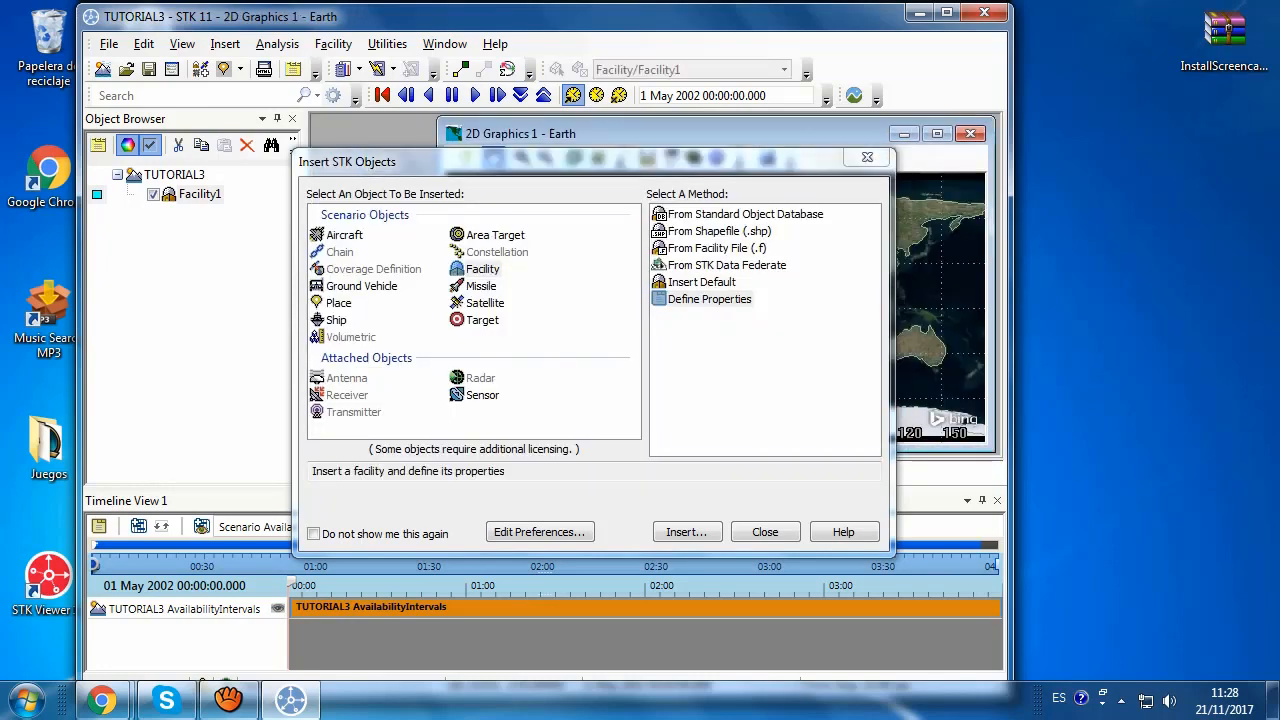
click(867, 158)
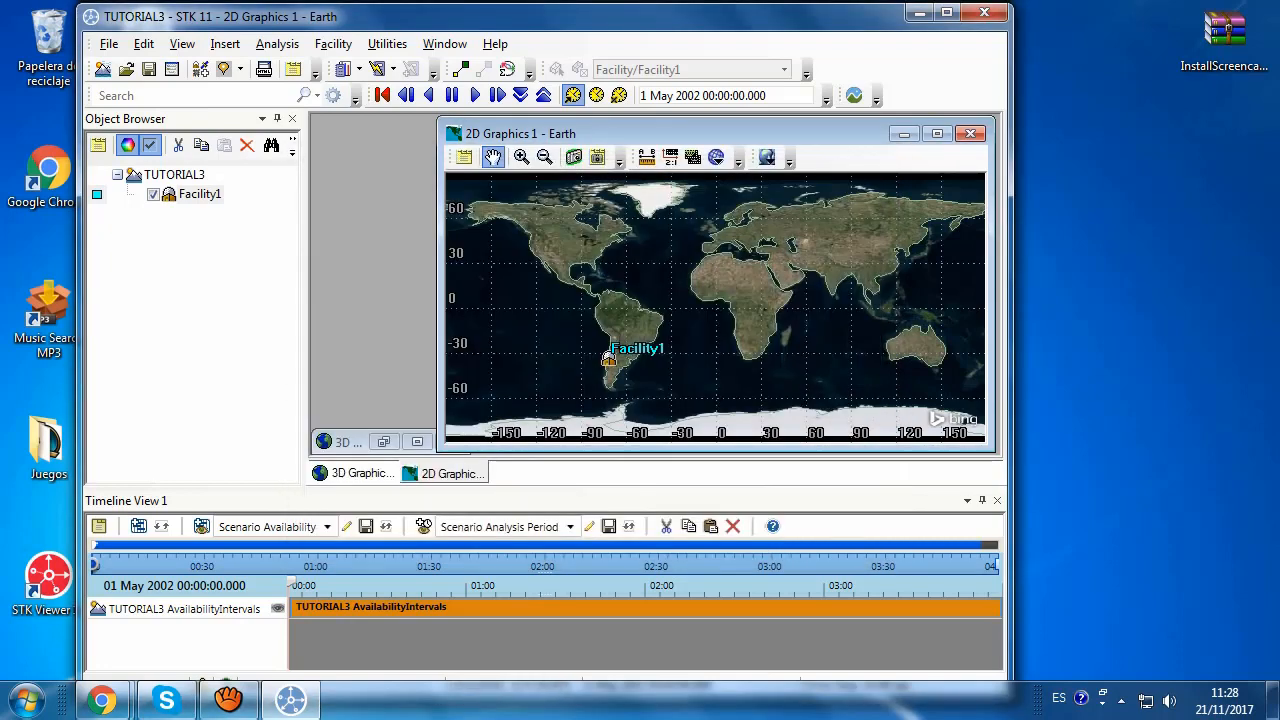
Step: Rename the new facility as Santiago
right_click(199, 194)
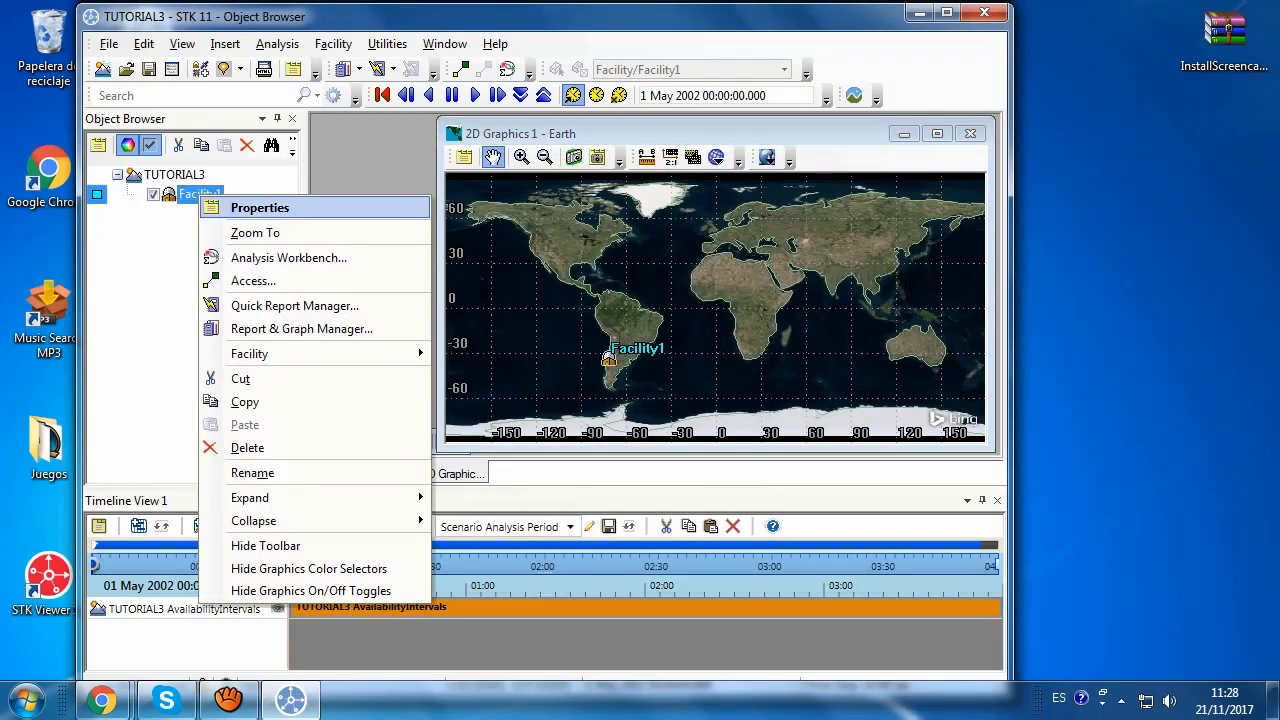
click(252, 473)
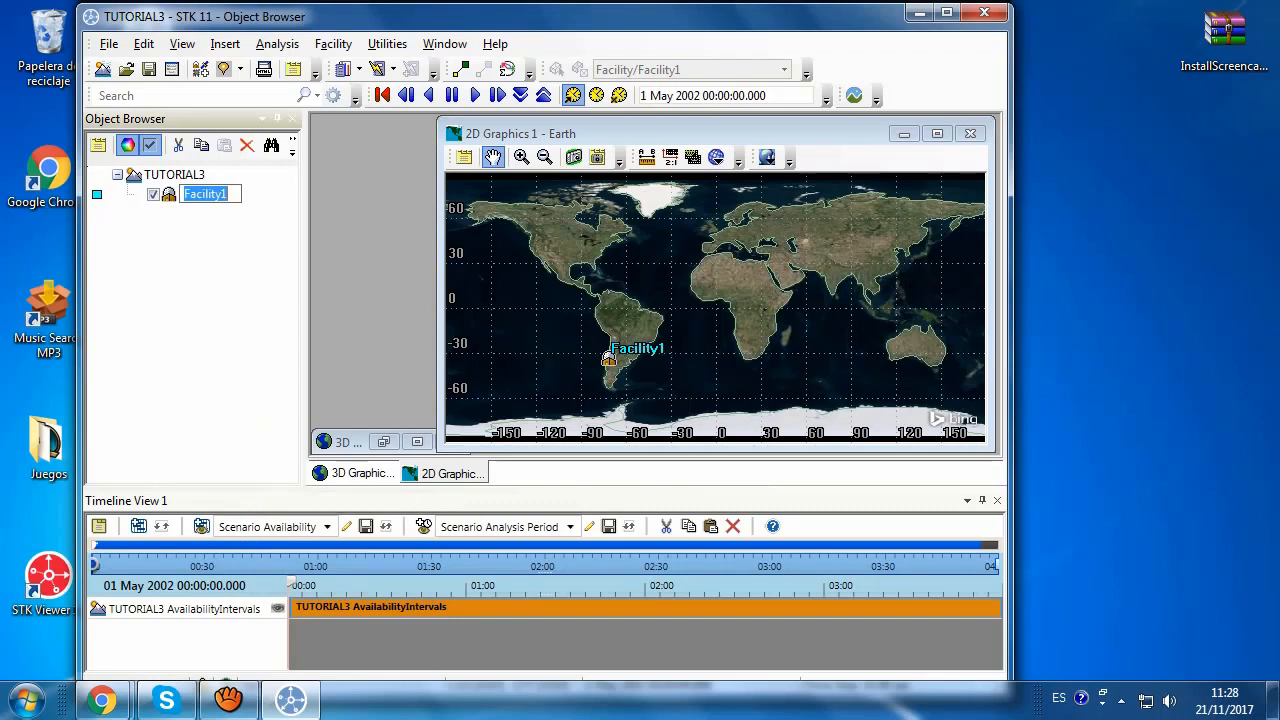
text(Santiago)
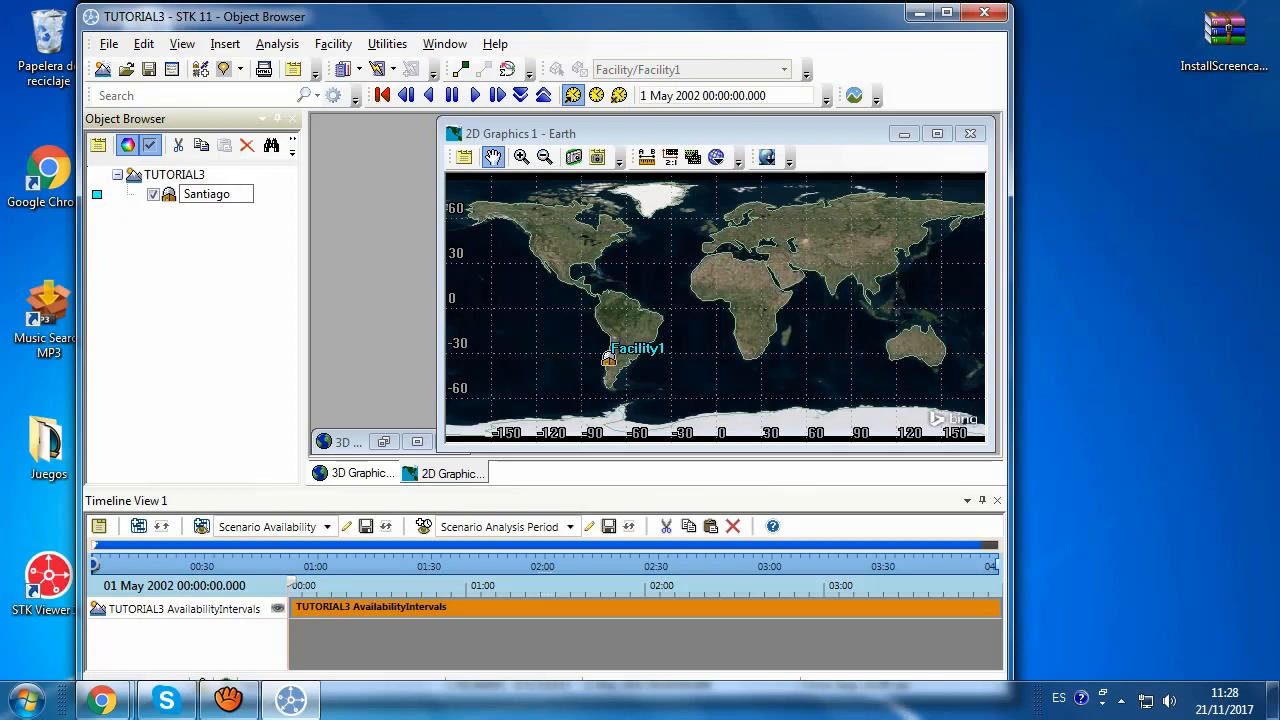
key(Return)
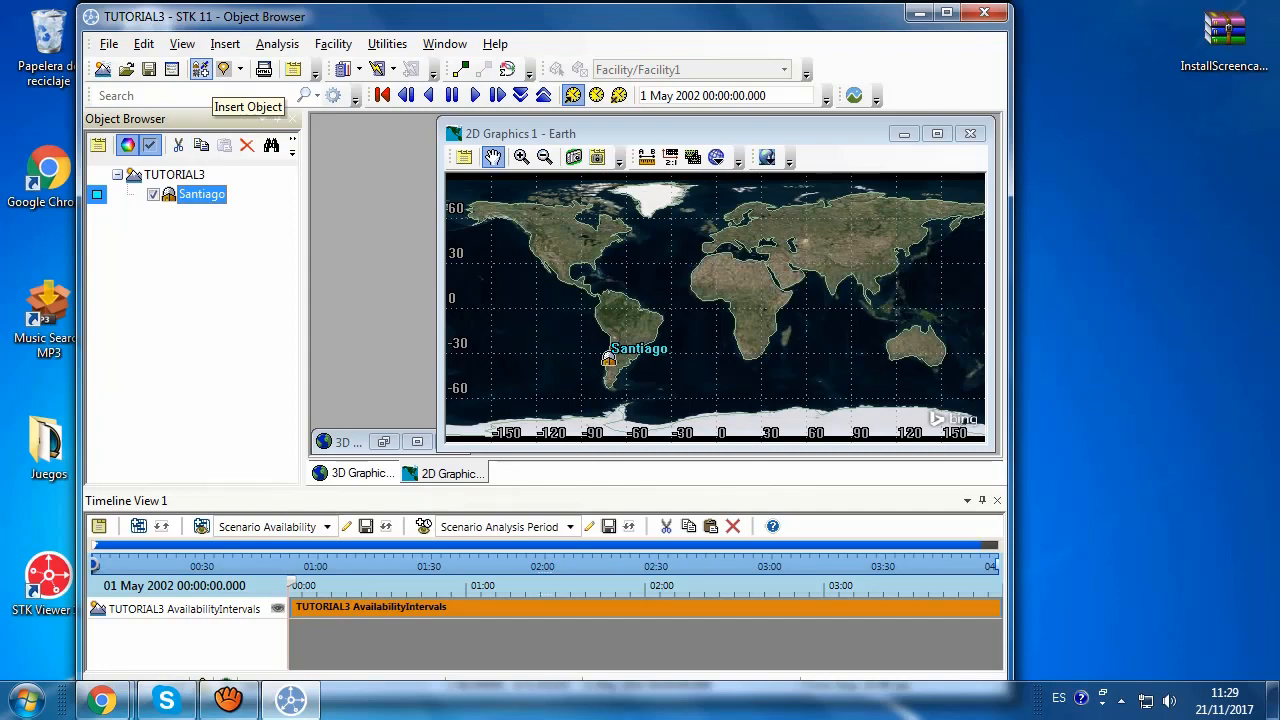
Step: Insert a sensor attached to the Santiago facility using the Define Properties method, and open its basic pointing settings
click(201, 69)
click(482, 395)
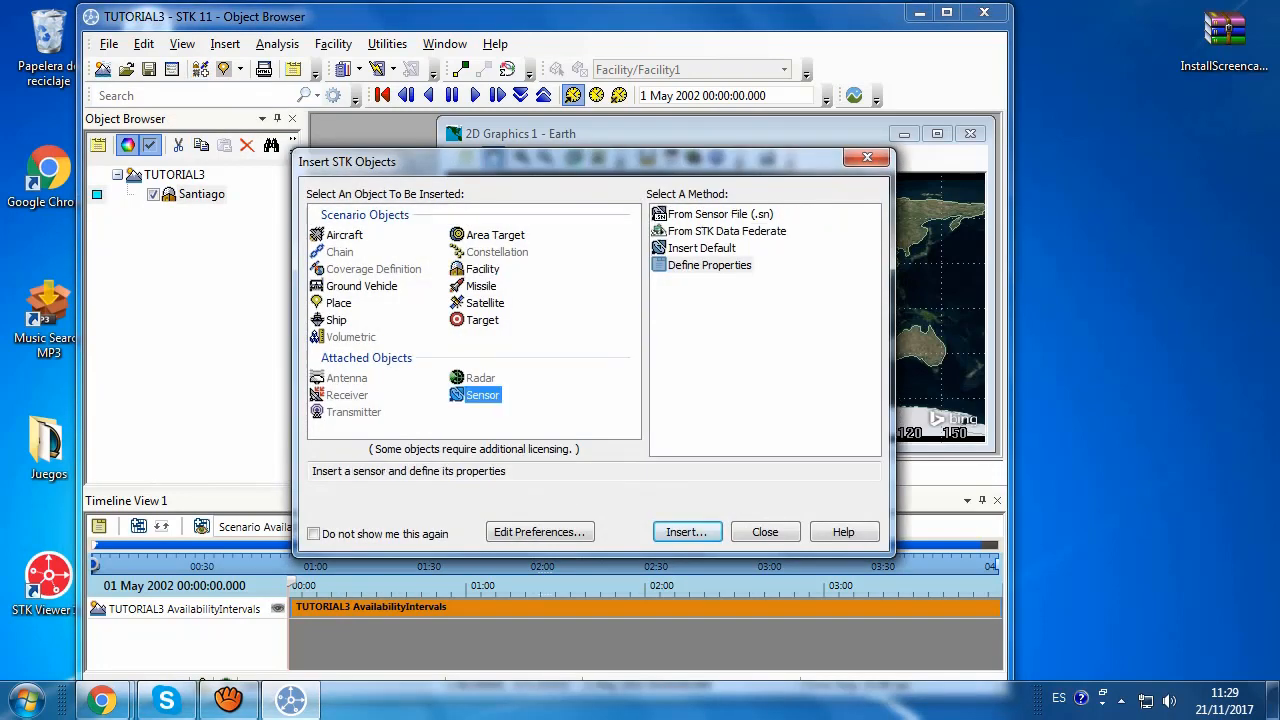
click(709, 265)
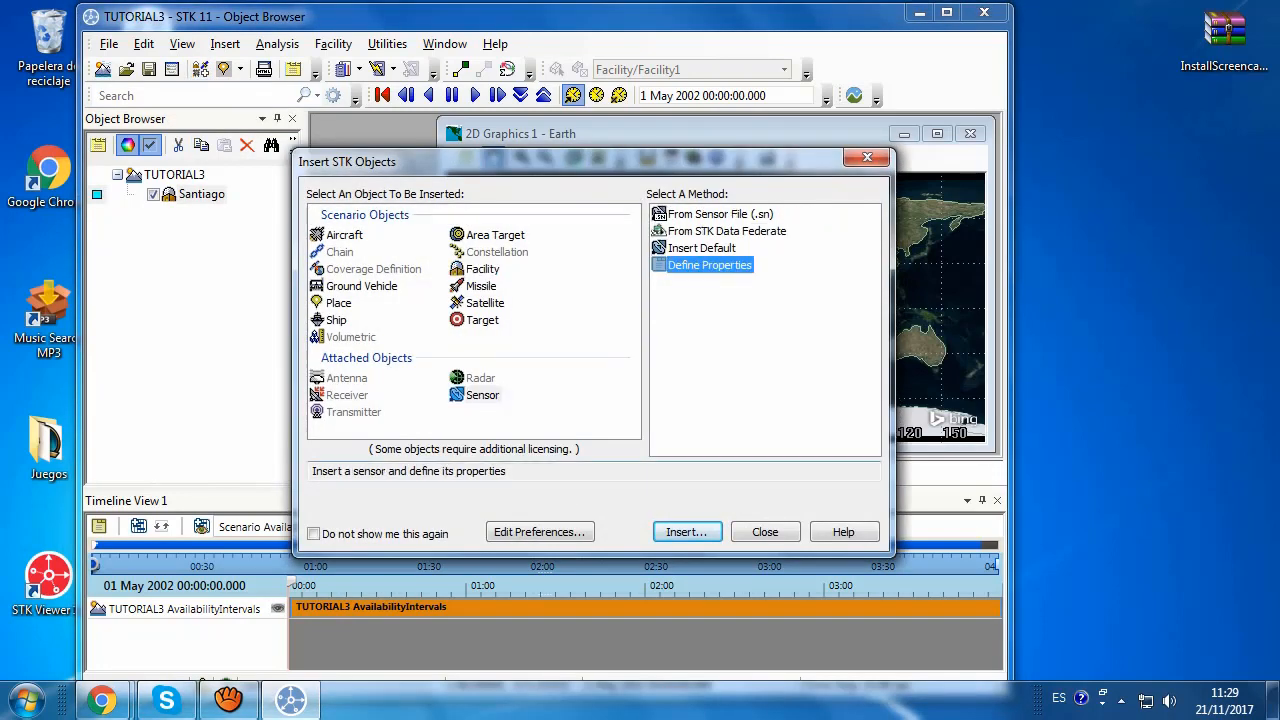
click(687, 532)
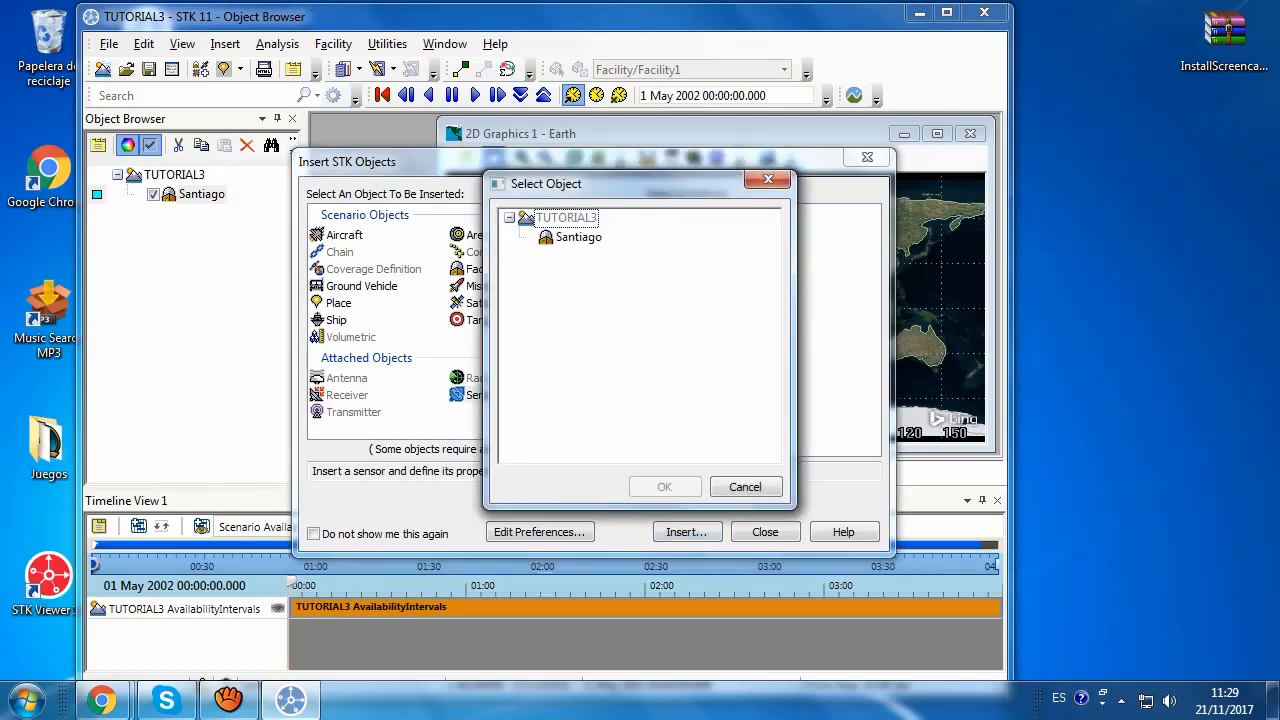
click(579, 237)
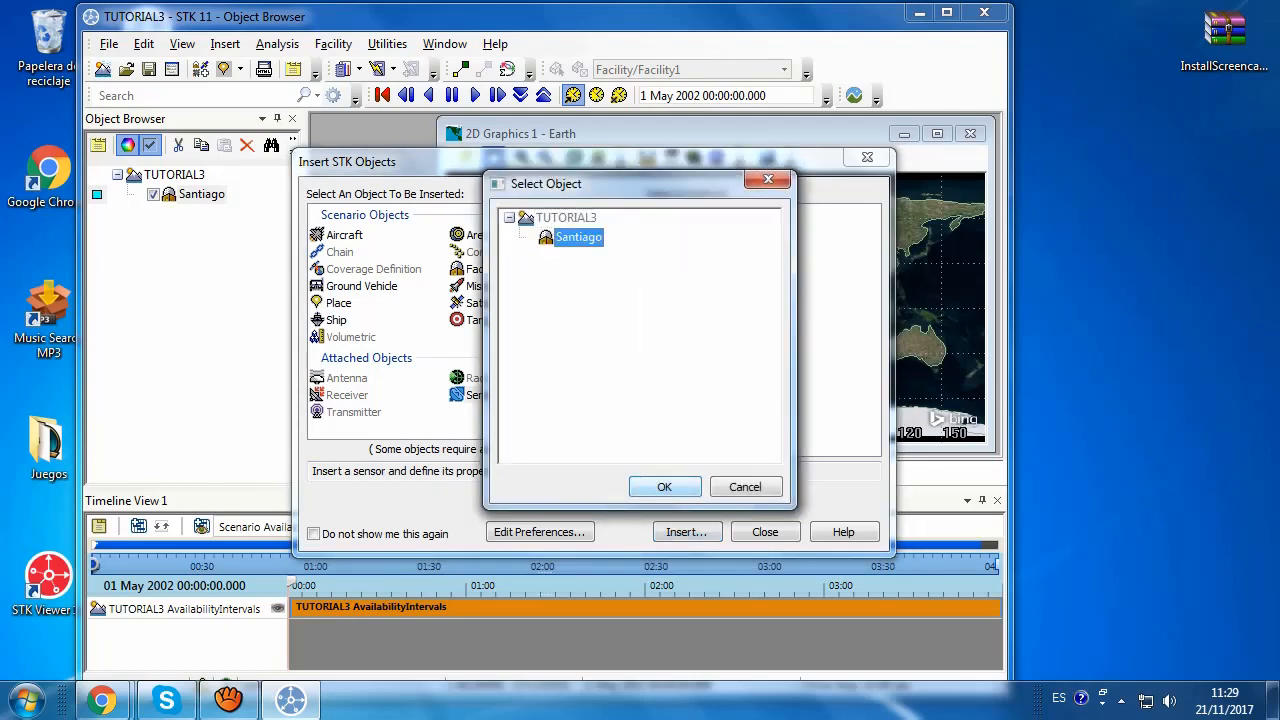
click(664, 487)
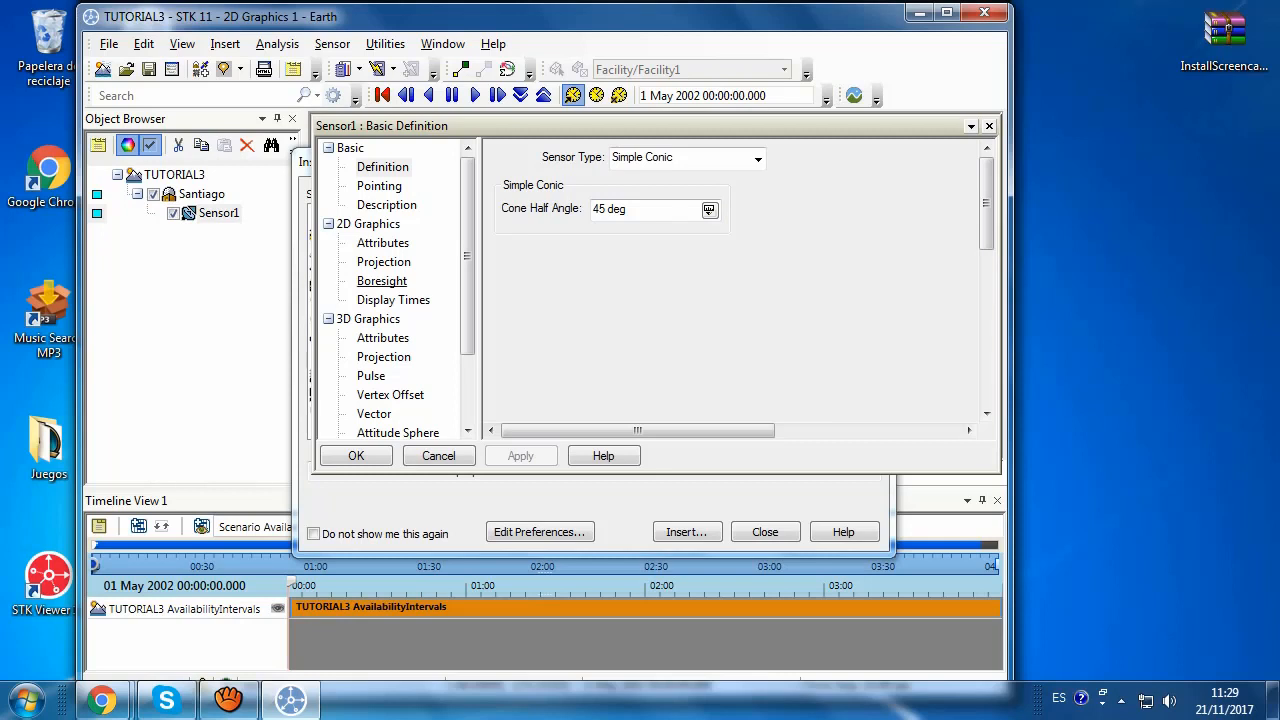
click(379, 187)
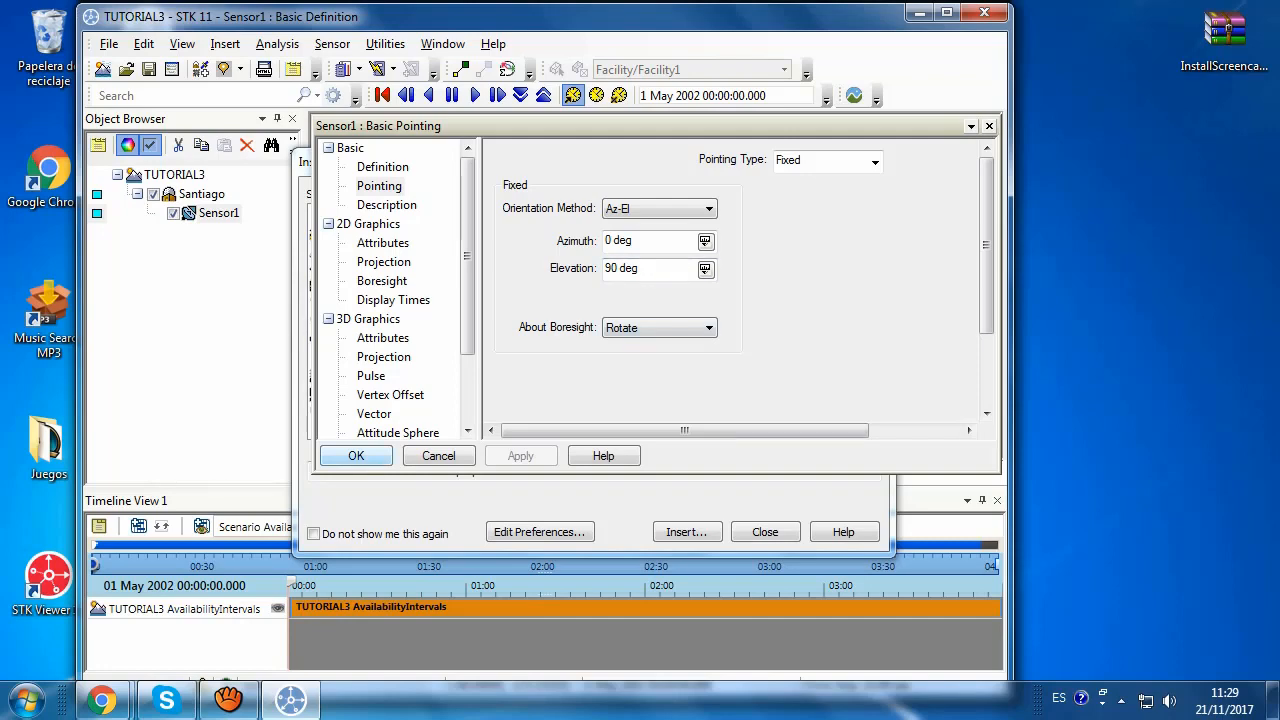
Step: Accept the sensor's properties, close the object insertion dialog, and rename the sensor as Uplink
key(Return)
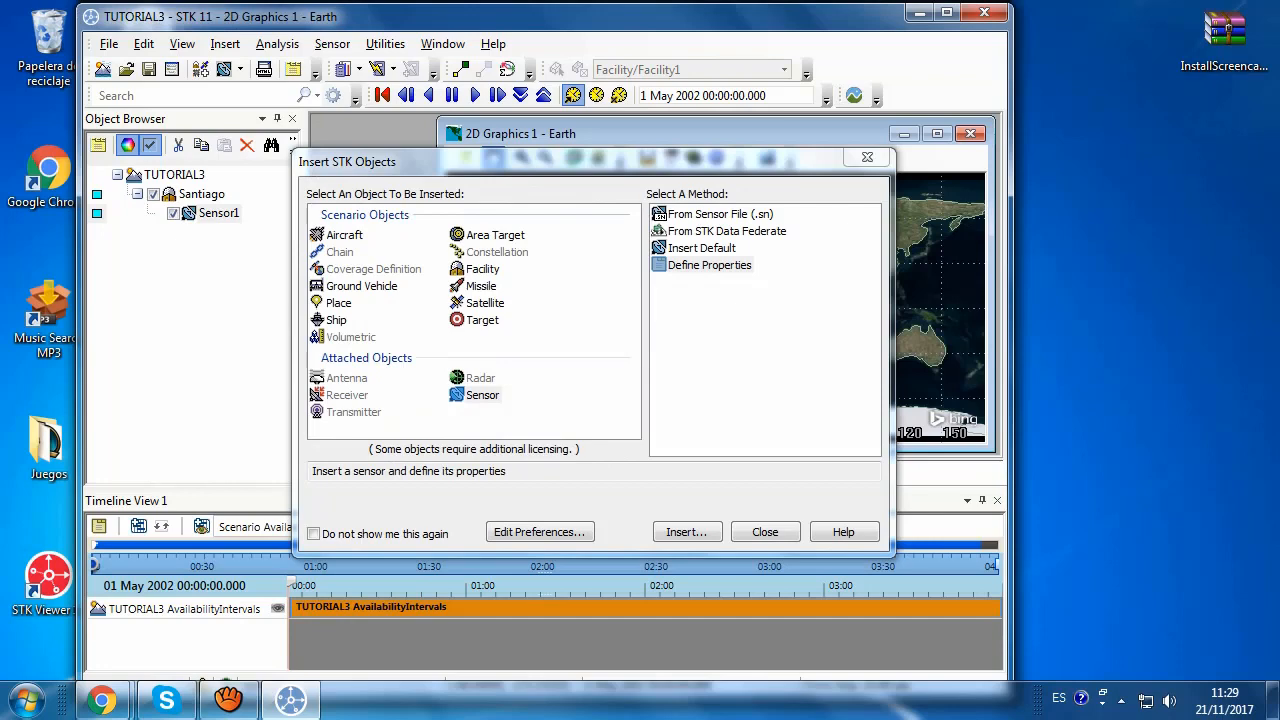
click(867, 157)
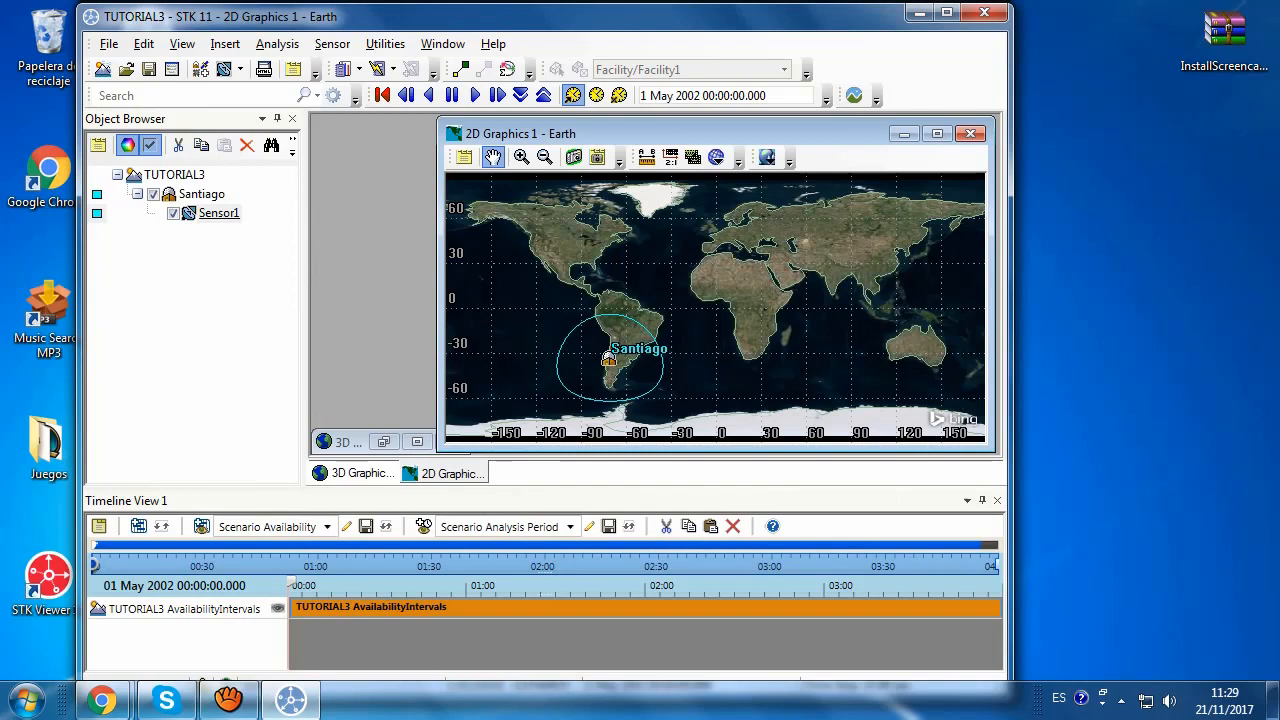
right_click(217, 213)
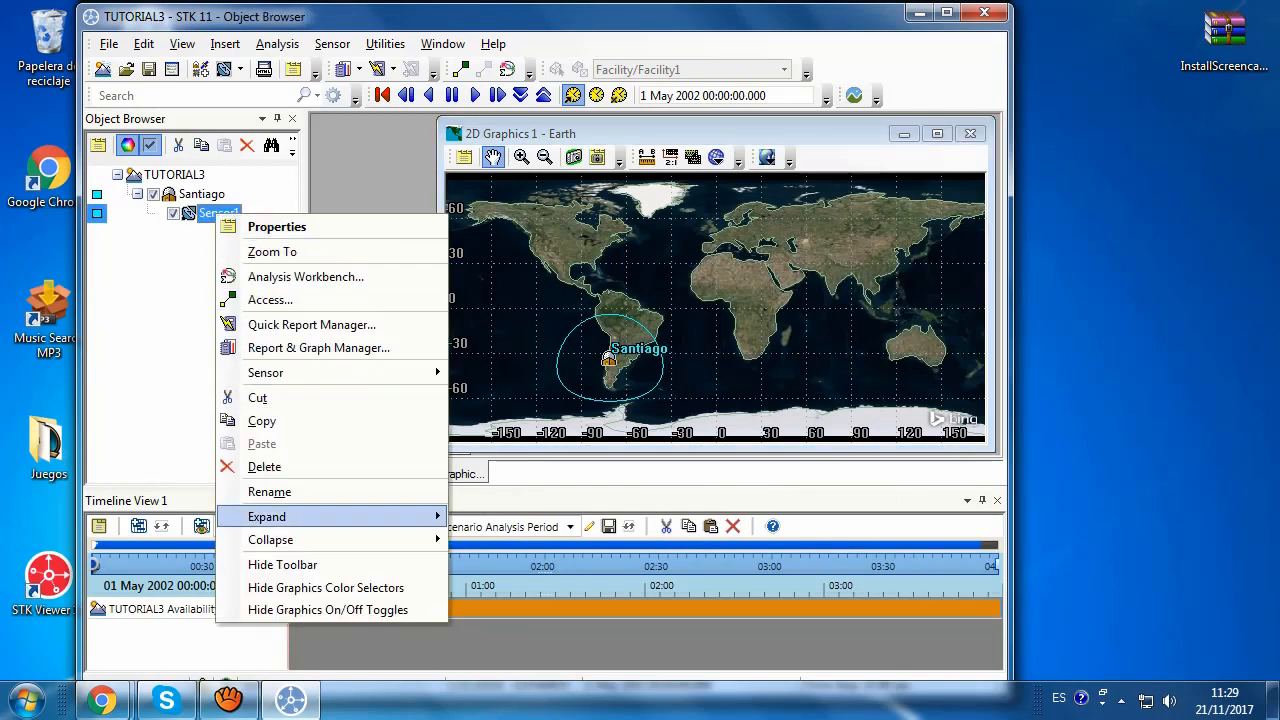
click(269, 491)
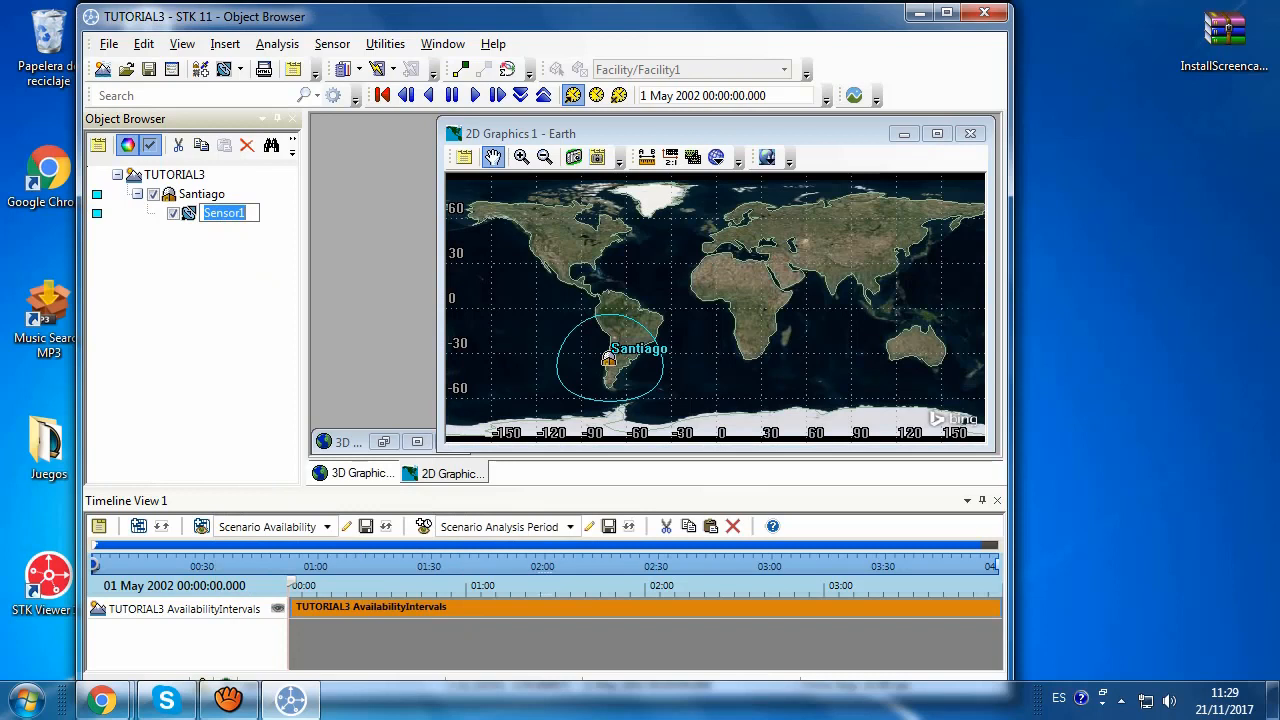
text(Uplin)
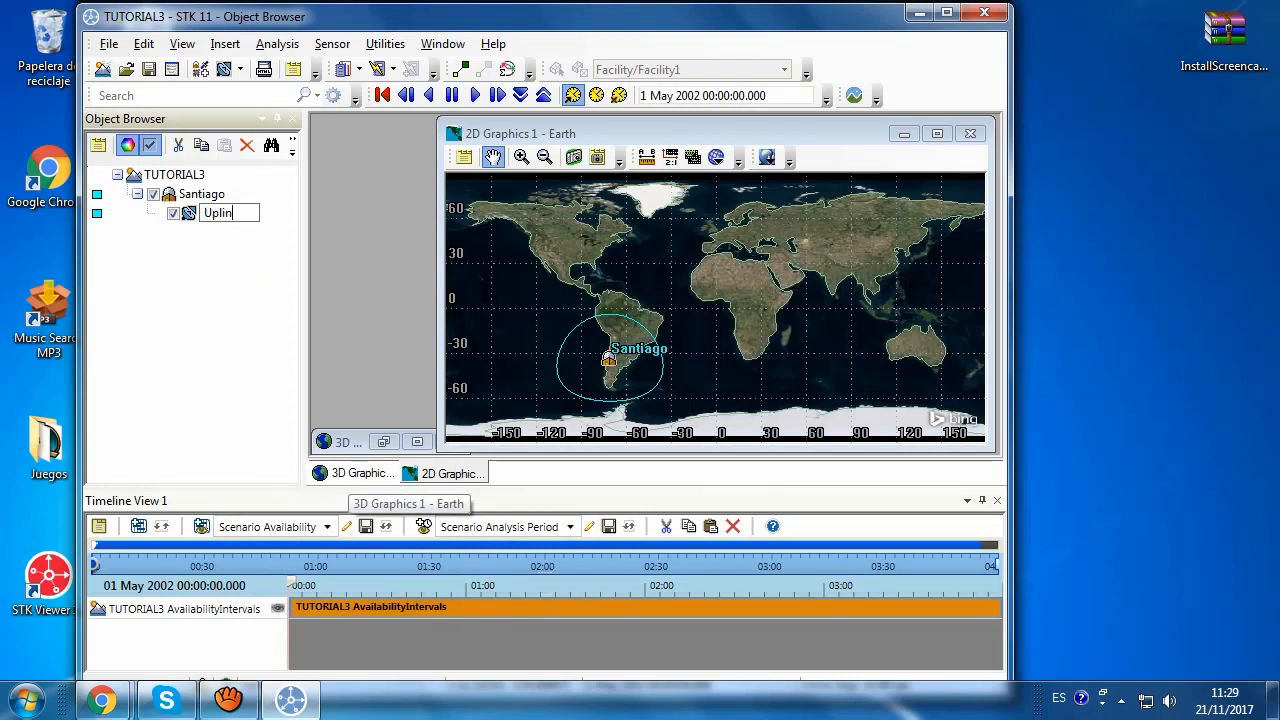
text(k)
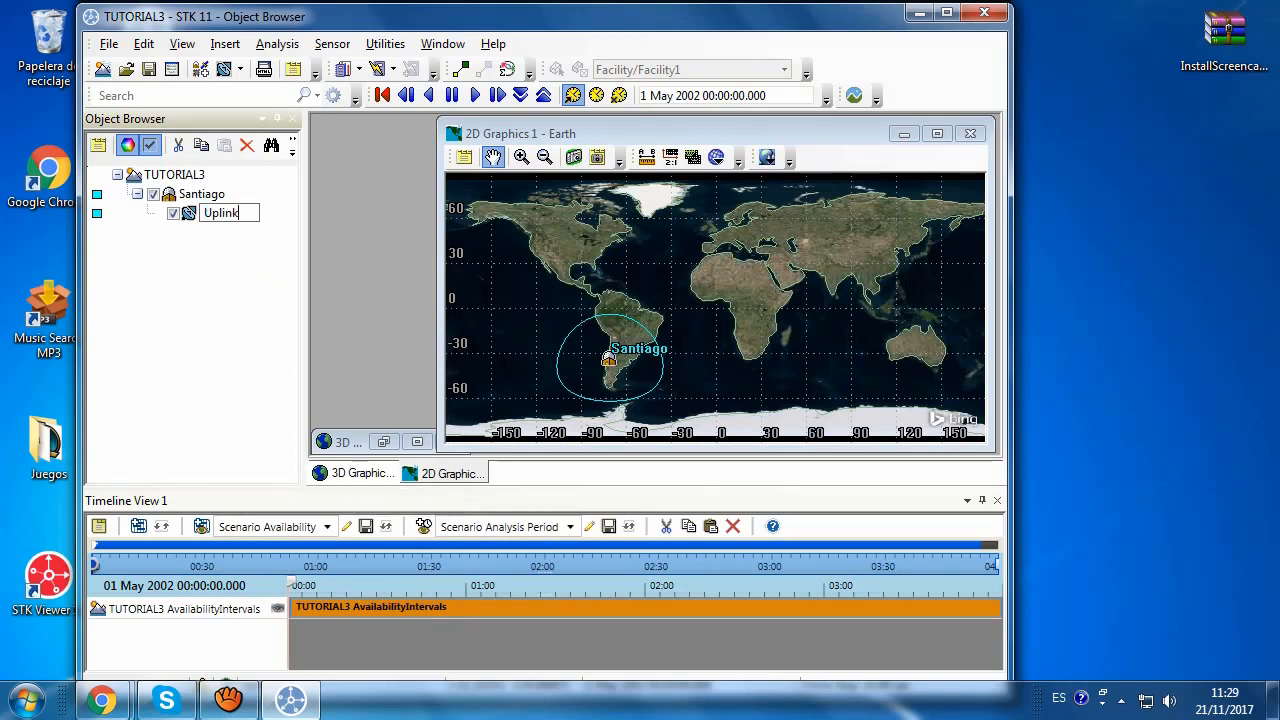
key(Return)
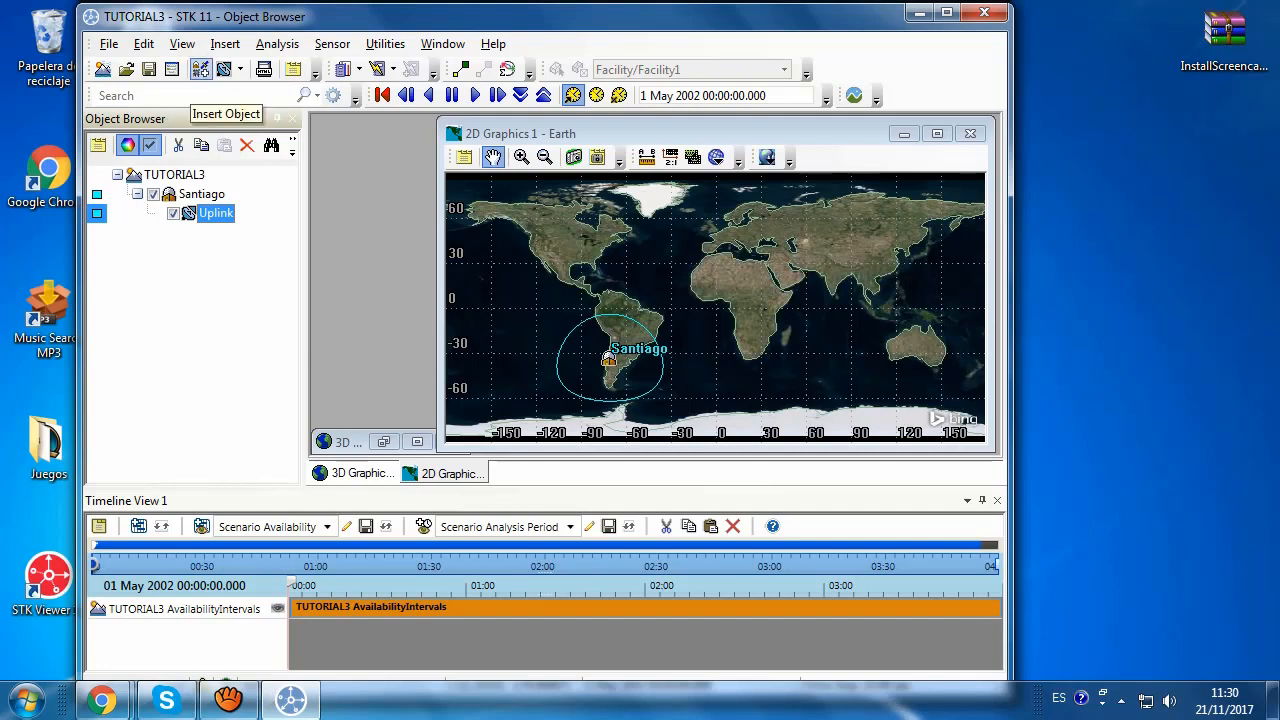
Step: Insert a satellite into the scenario using the Define Properties method
click(201, 69)
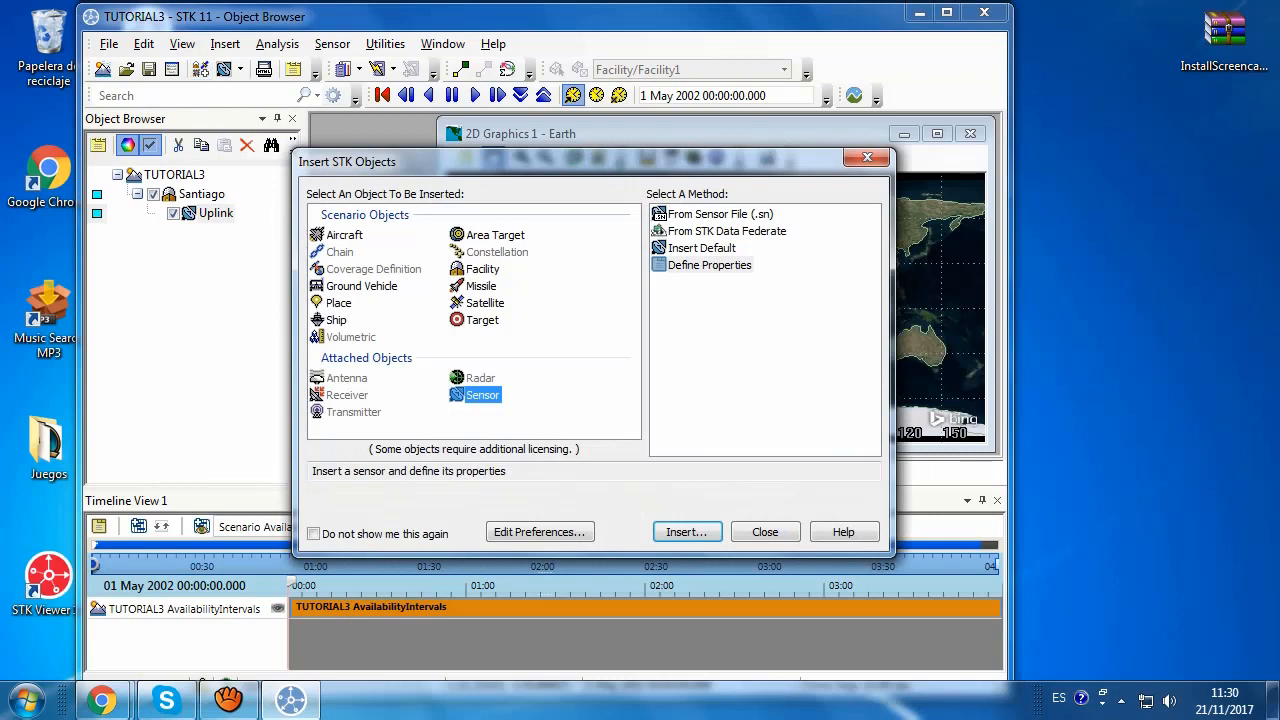
click(485, 303)
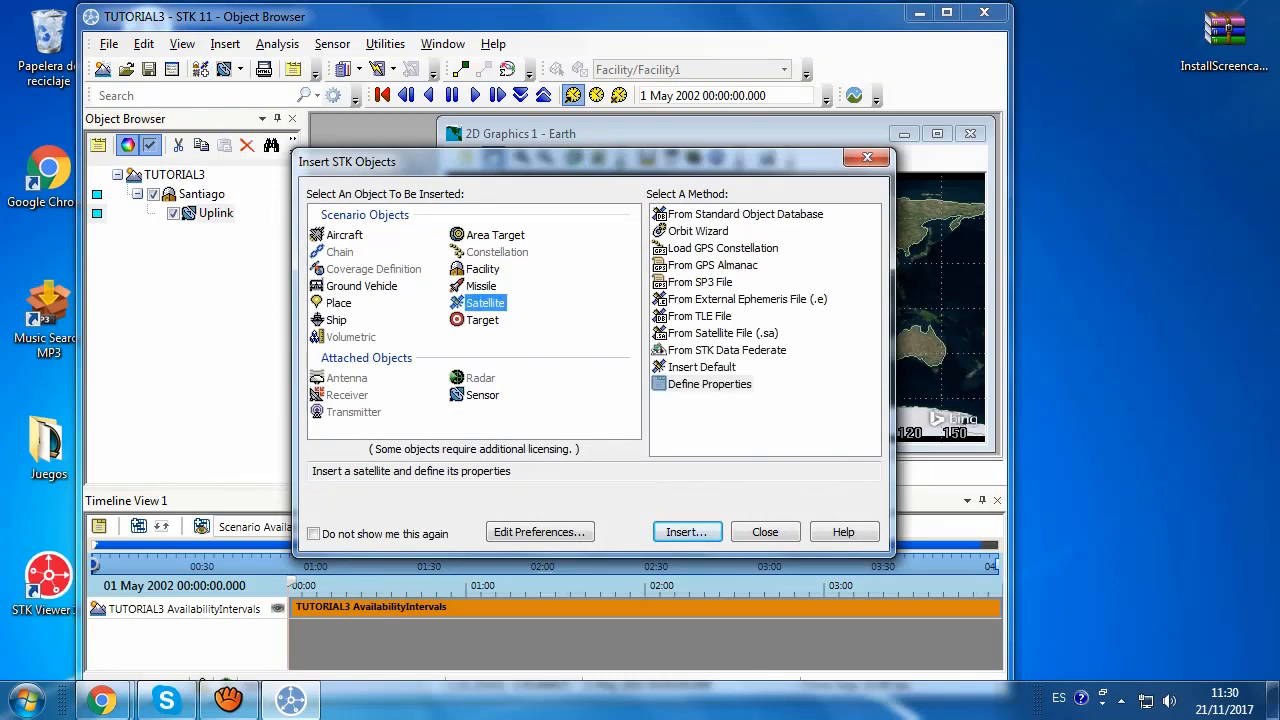
click(709, 384)
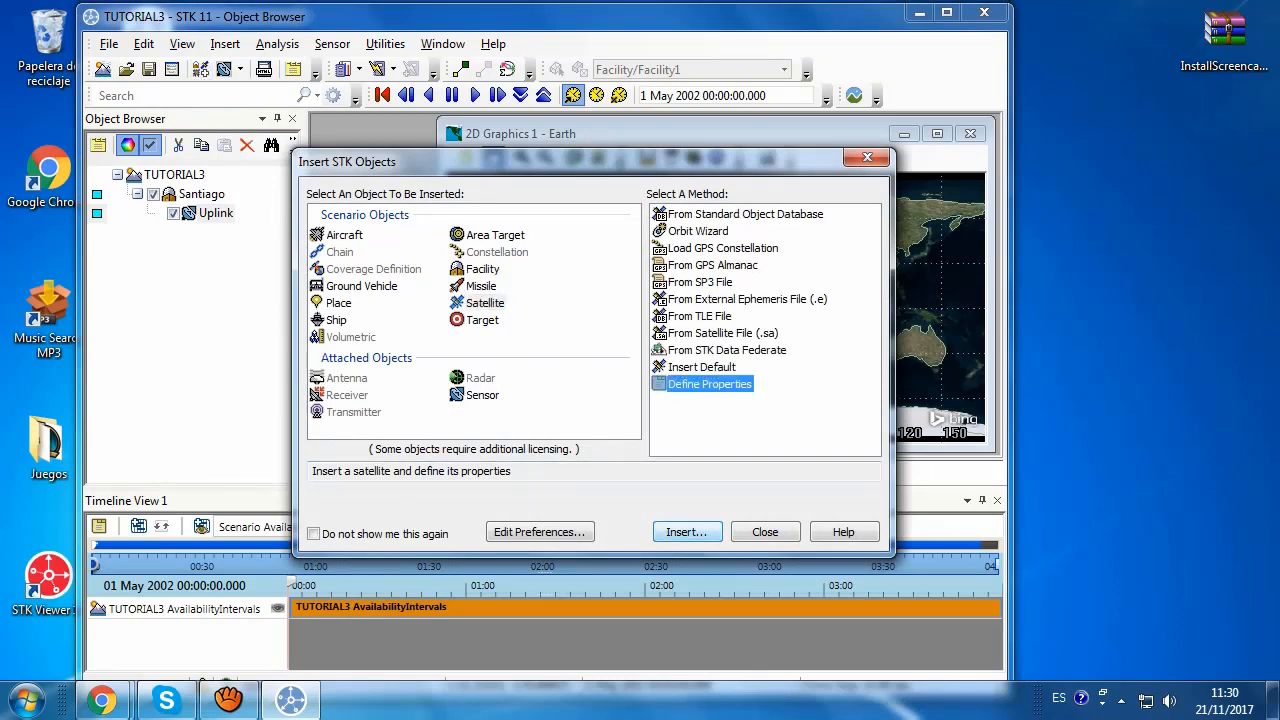
click(687, 532)
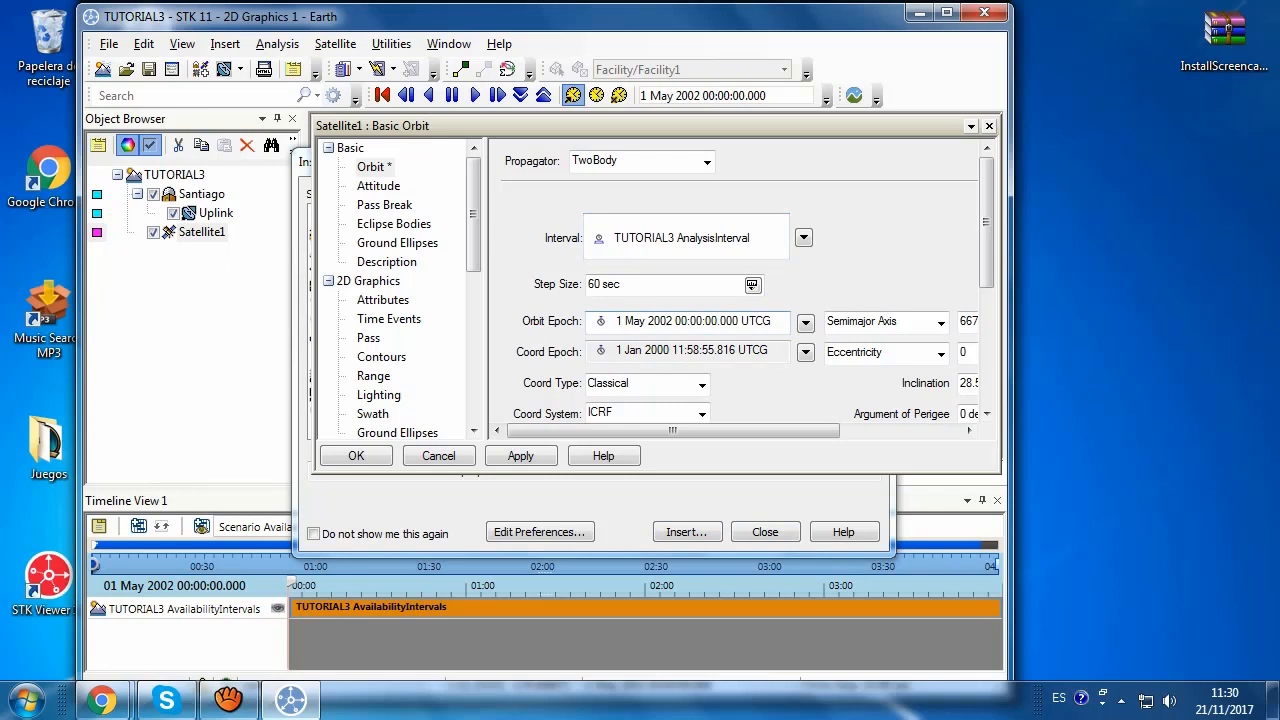
Step: Set the satellite's interval start date to 1 May 2002 and its propagator to J4Perturbation
drag(774, 321, 615, 321)
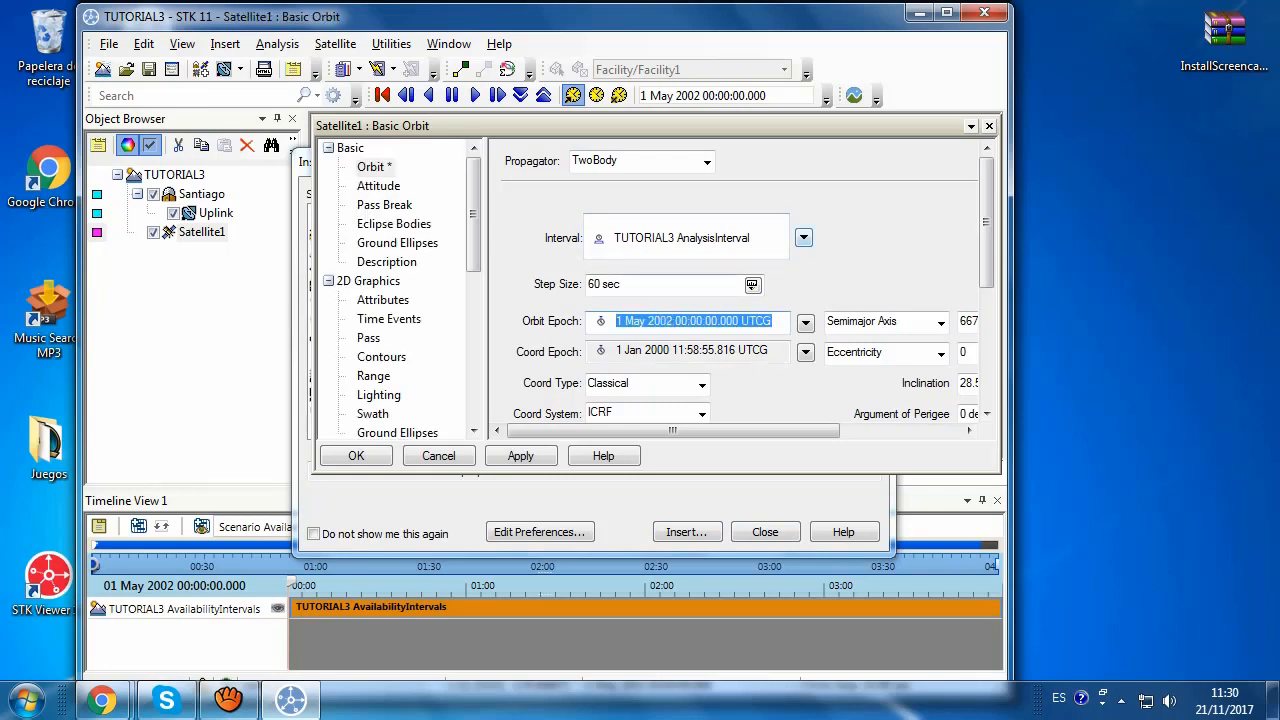
click(804, 238)
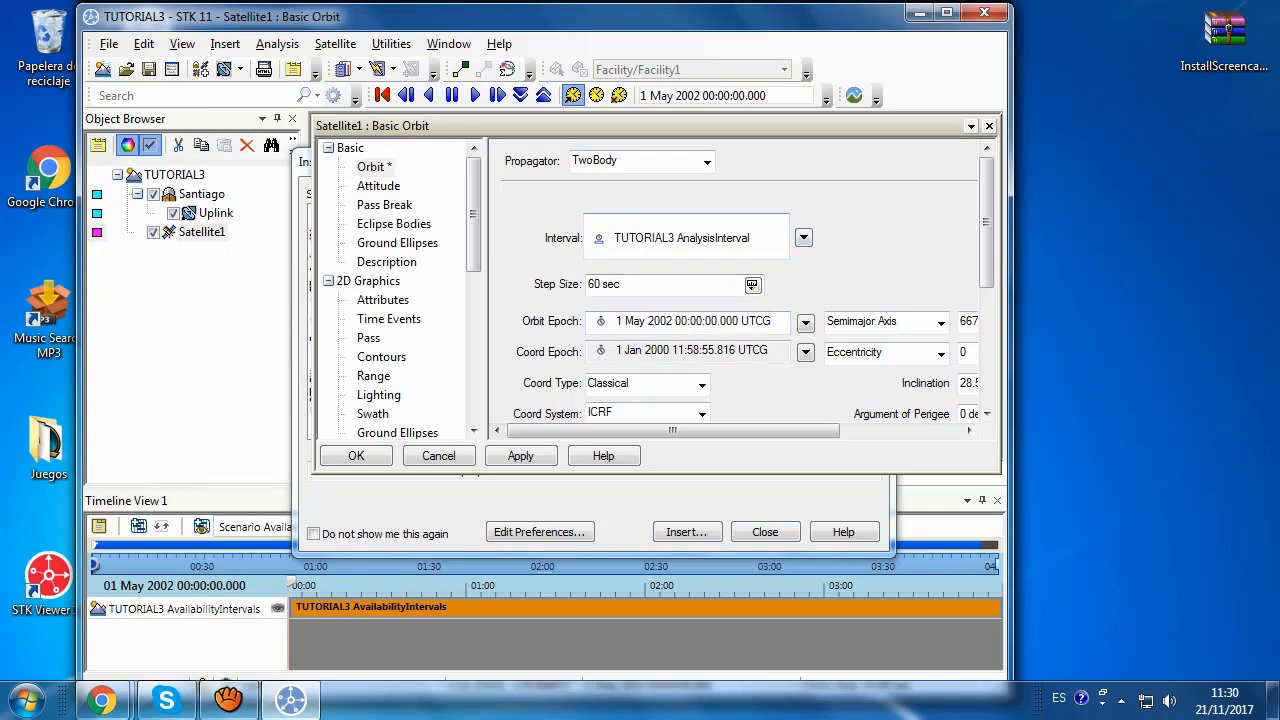
mouse_move(900, 331)
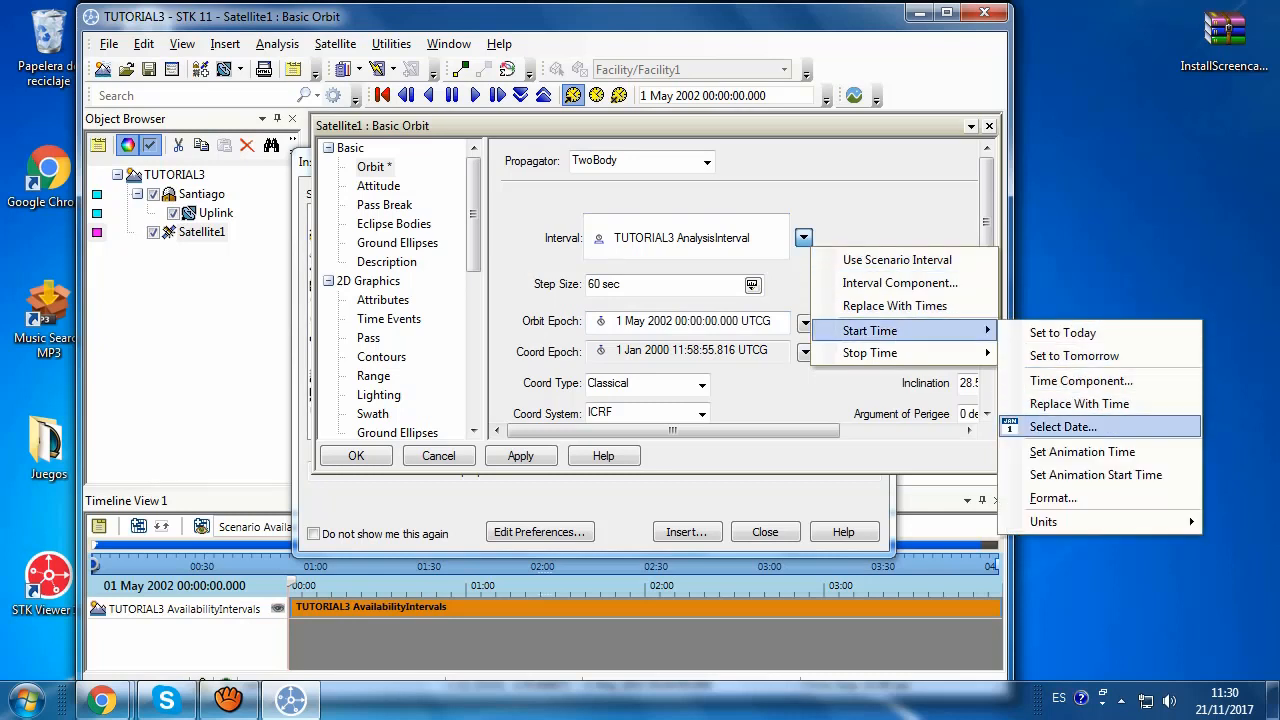
click(1063, 426)
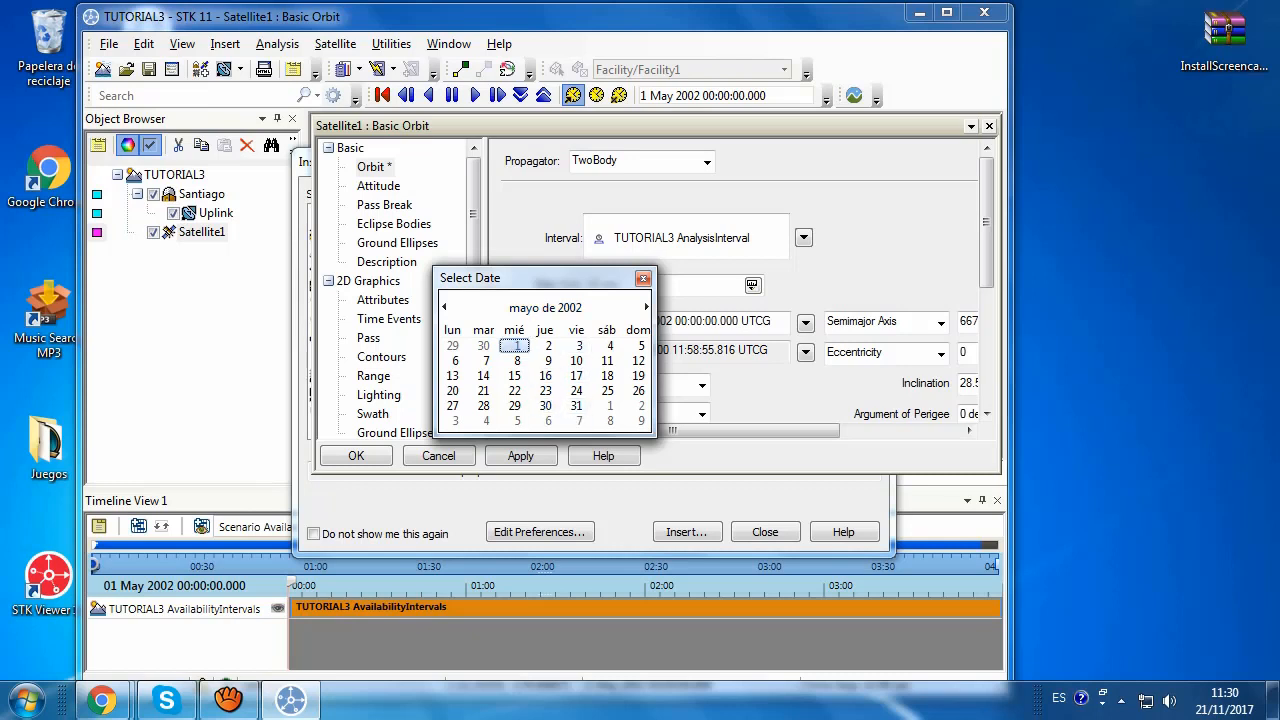
click(516, 346)
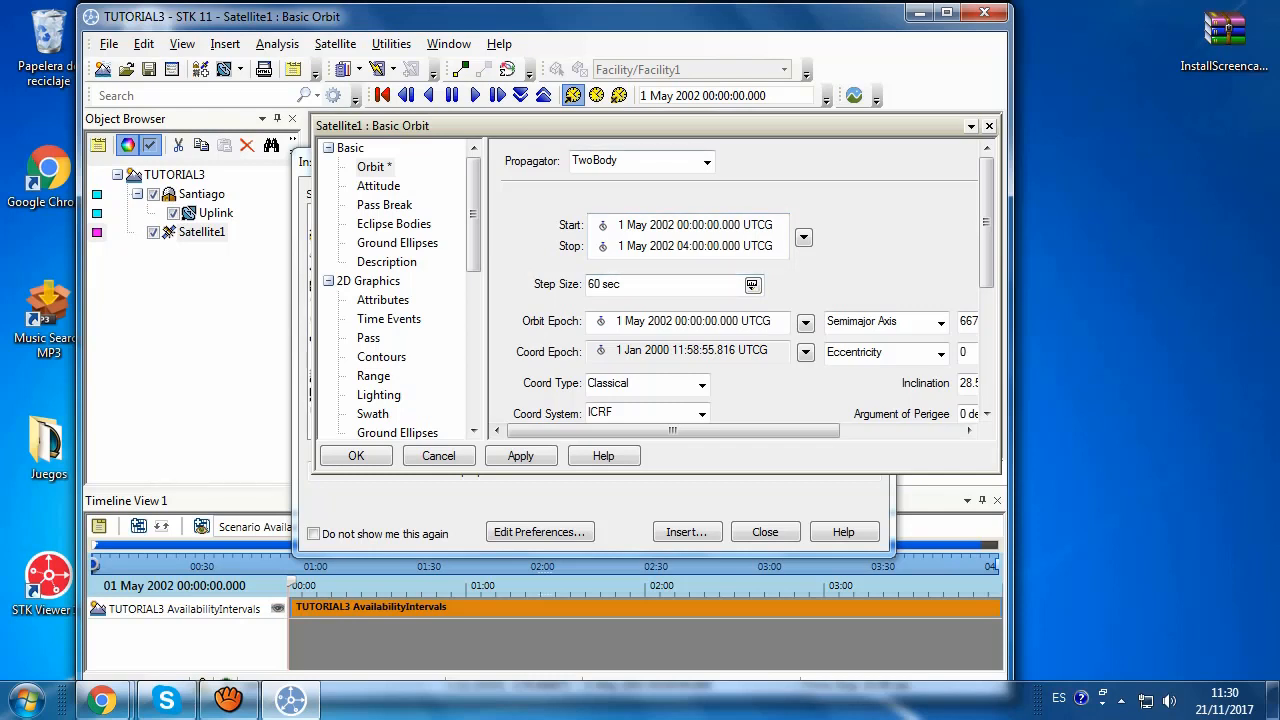
click(707, 162)
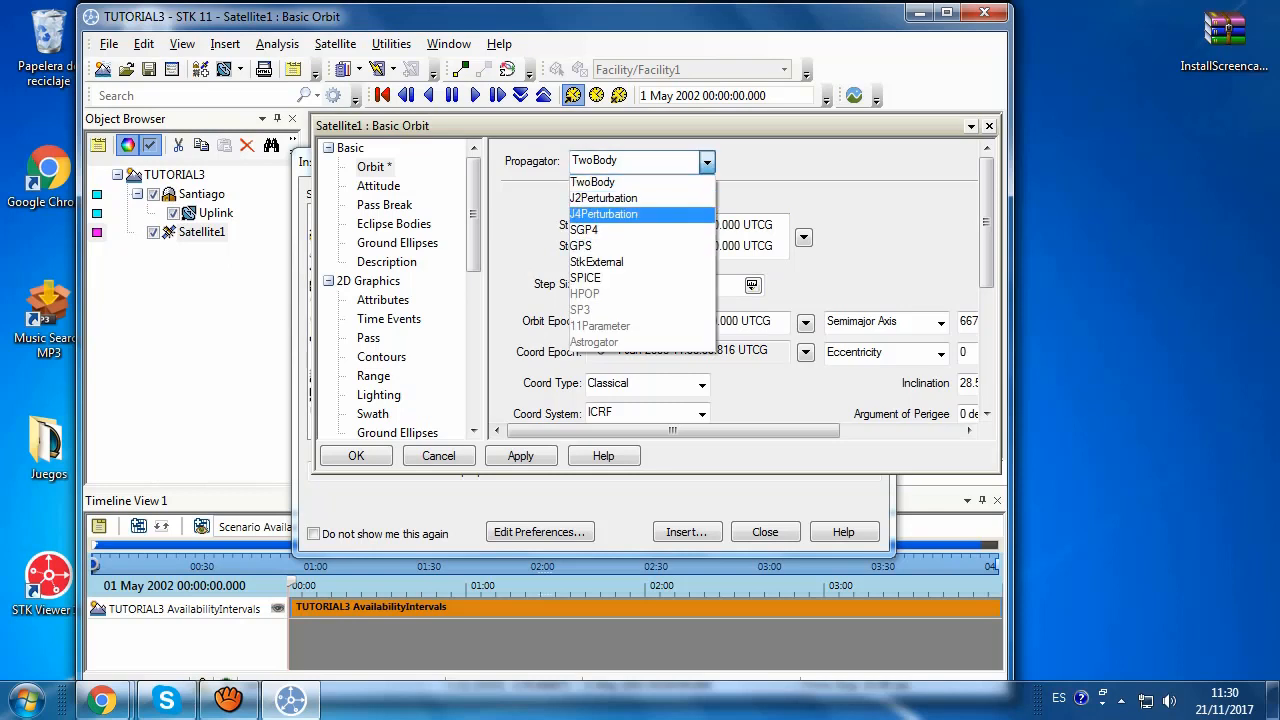
click(642, 214)
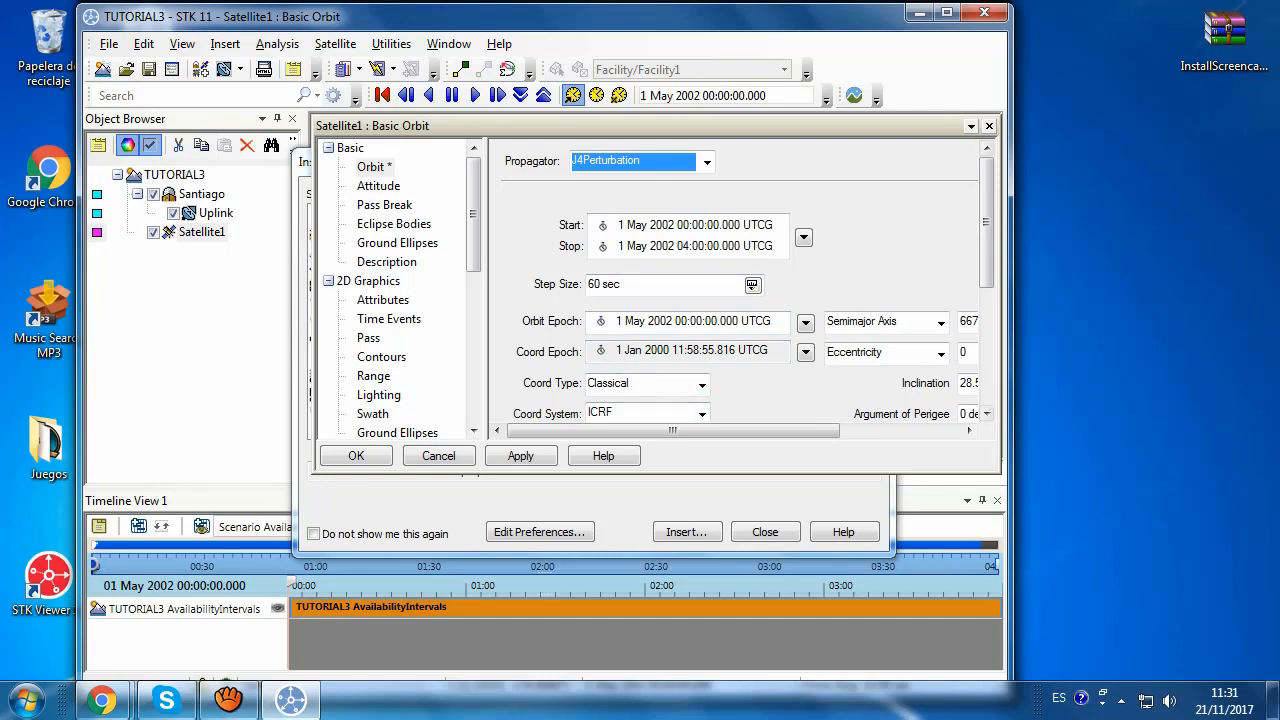
Step: Shrink the timeline view to enlarge the workspace above it, and close the object insertion dialog
click(940, 500)
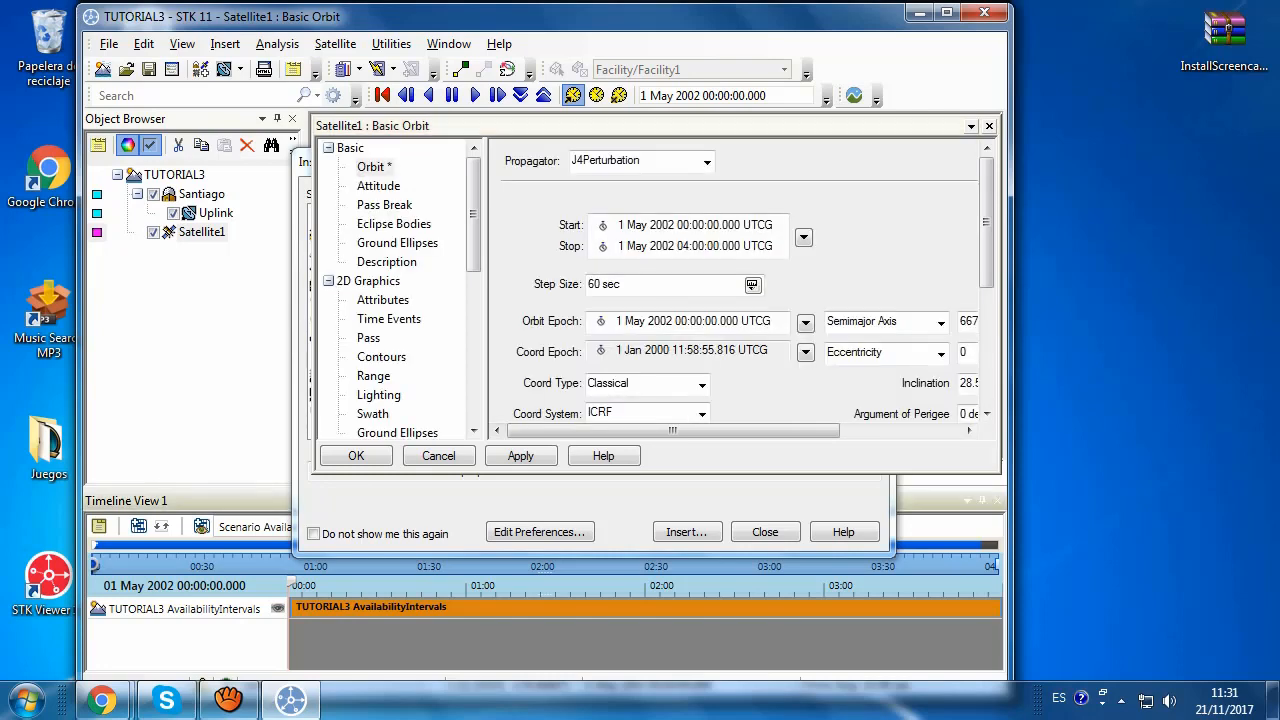
drag(940, 490, 940, 595)
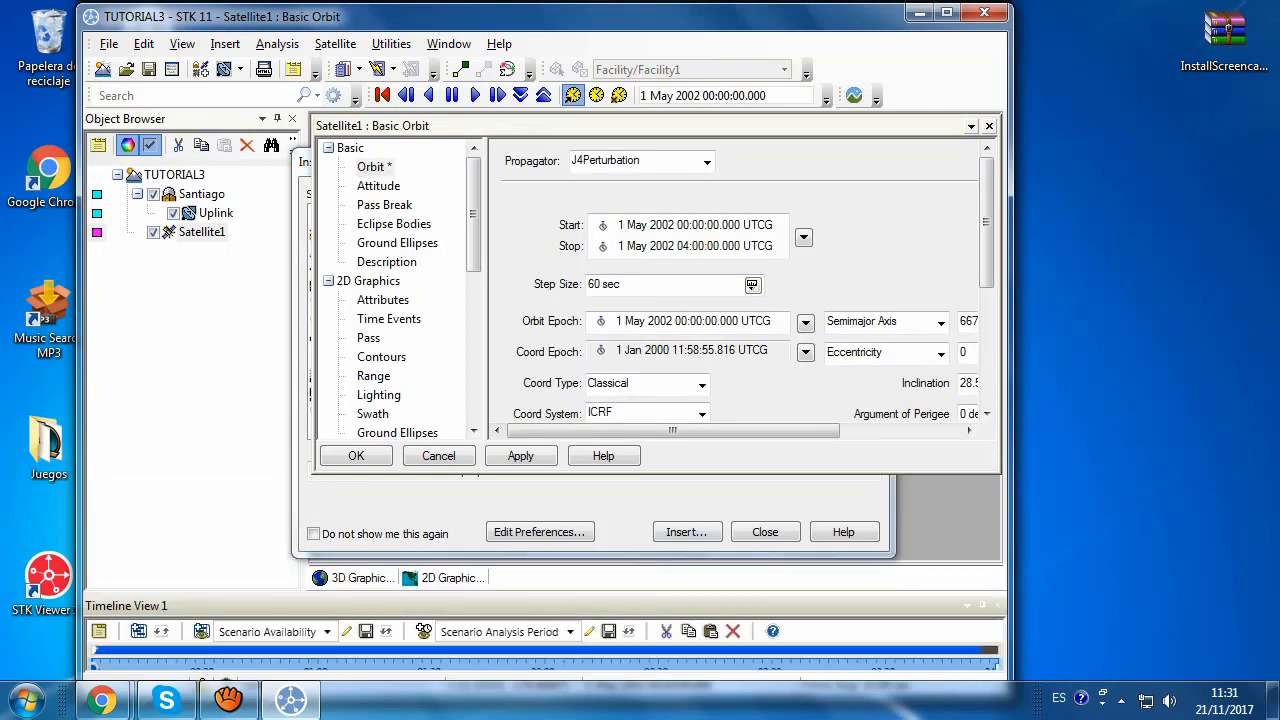
click(640, 503)
click(866, 158)
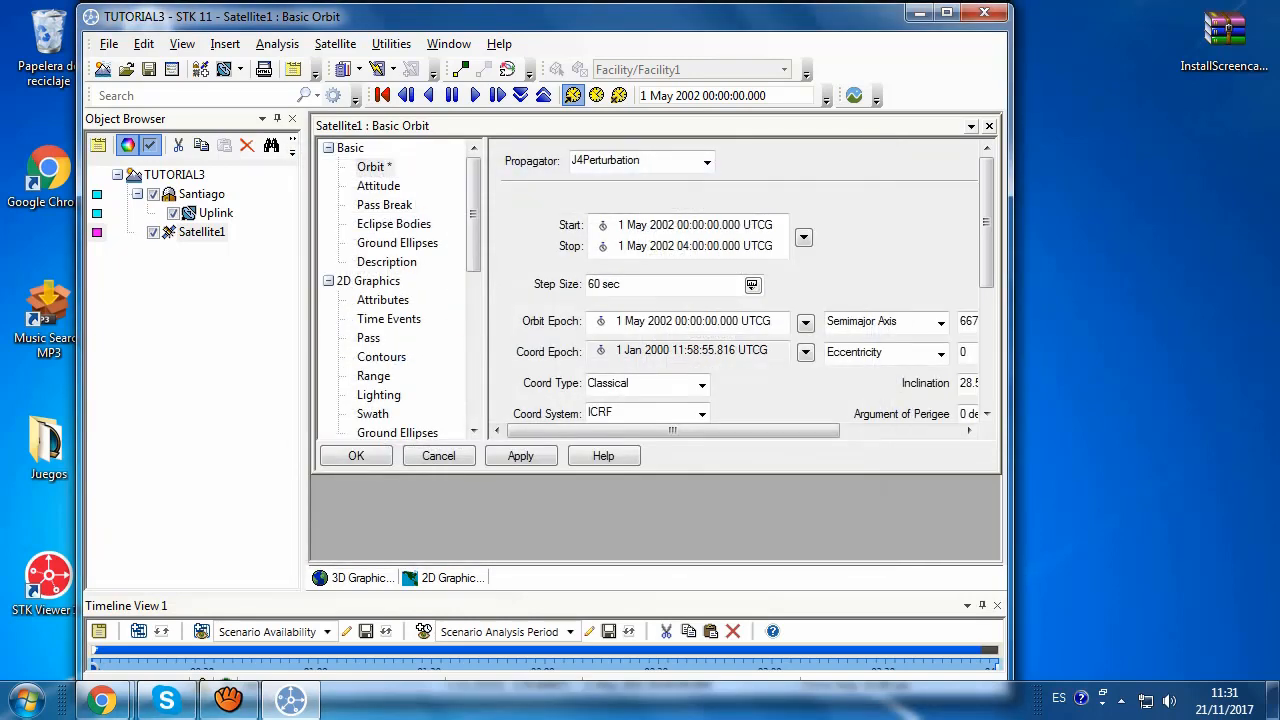
Step: Set the satellite orbit's coordinate system to J2000
scroll(745, 285, down, 2)
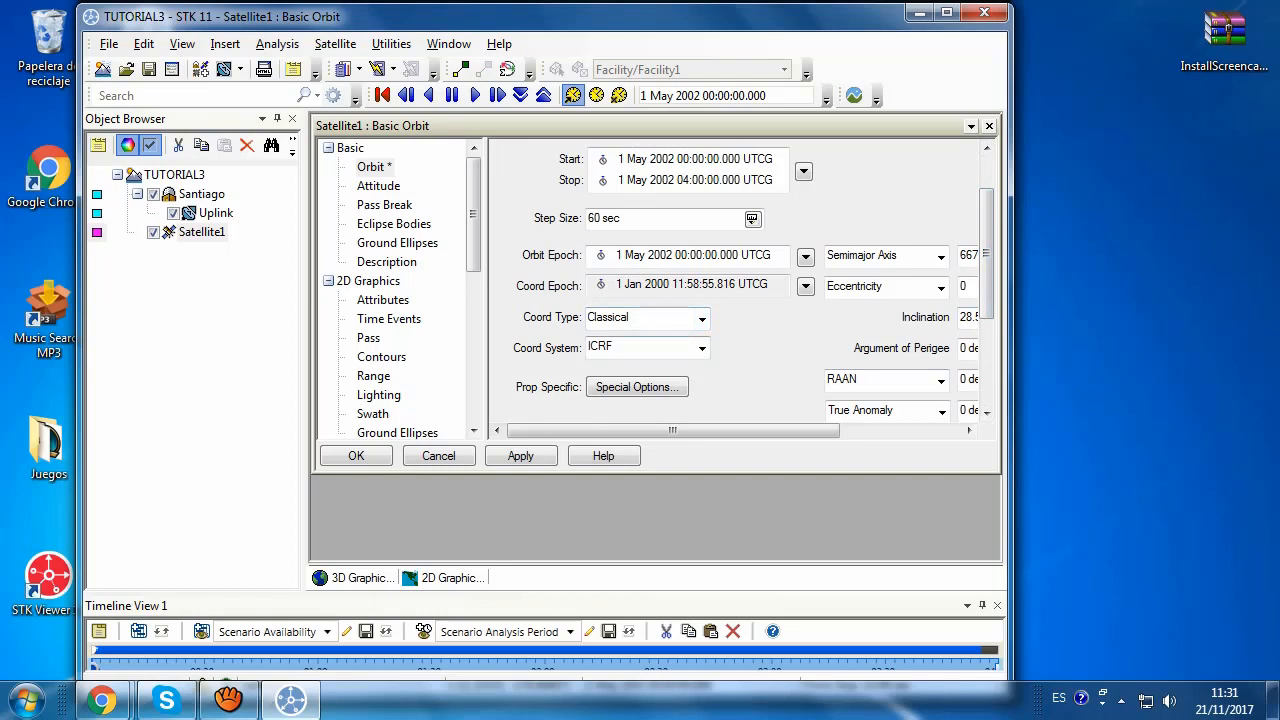
click(702, 348)
click(620, 449)
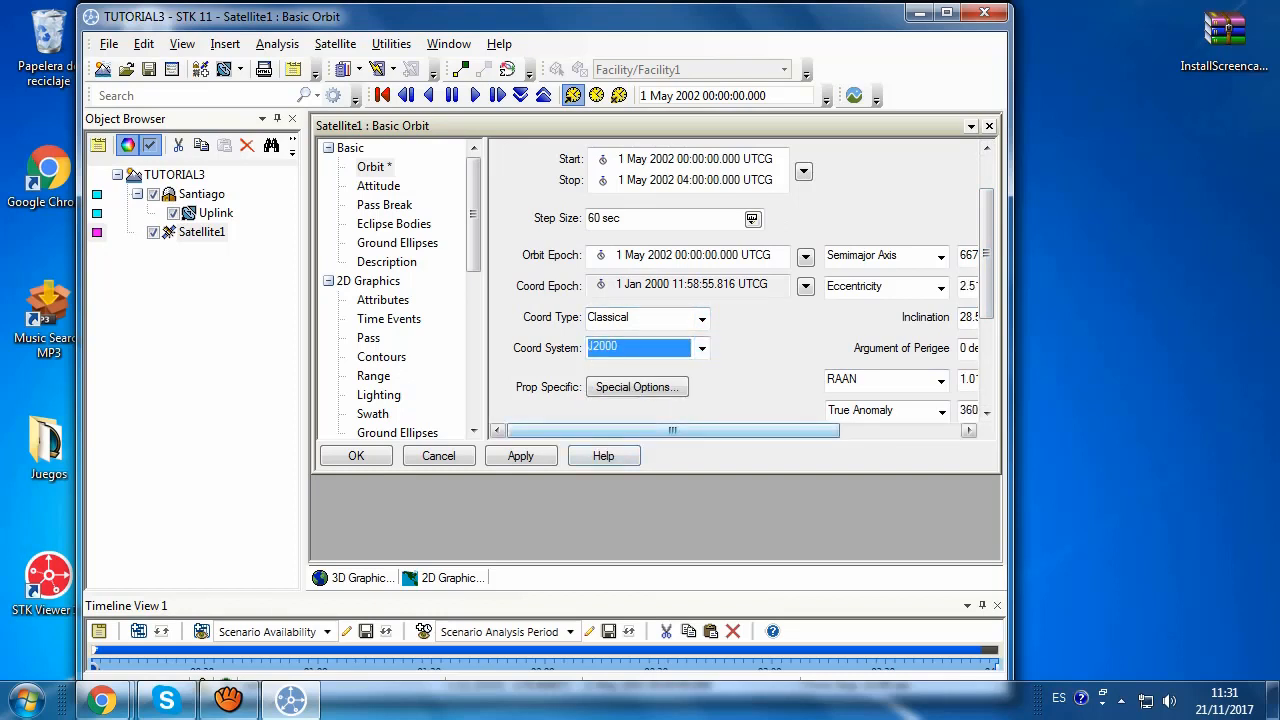
Step: Set the satellite's semimajor axis to 7163.137 km, eccentricity to 0, and inclination to 98.5 deg
drag(682, 430, 806, 430)
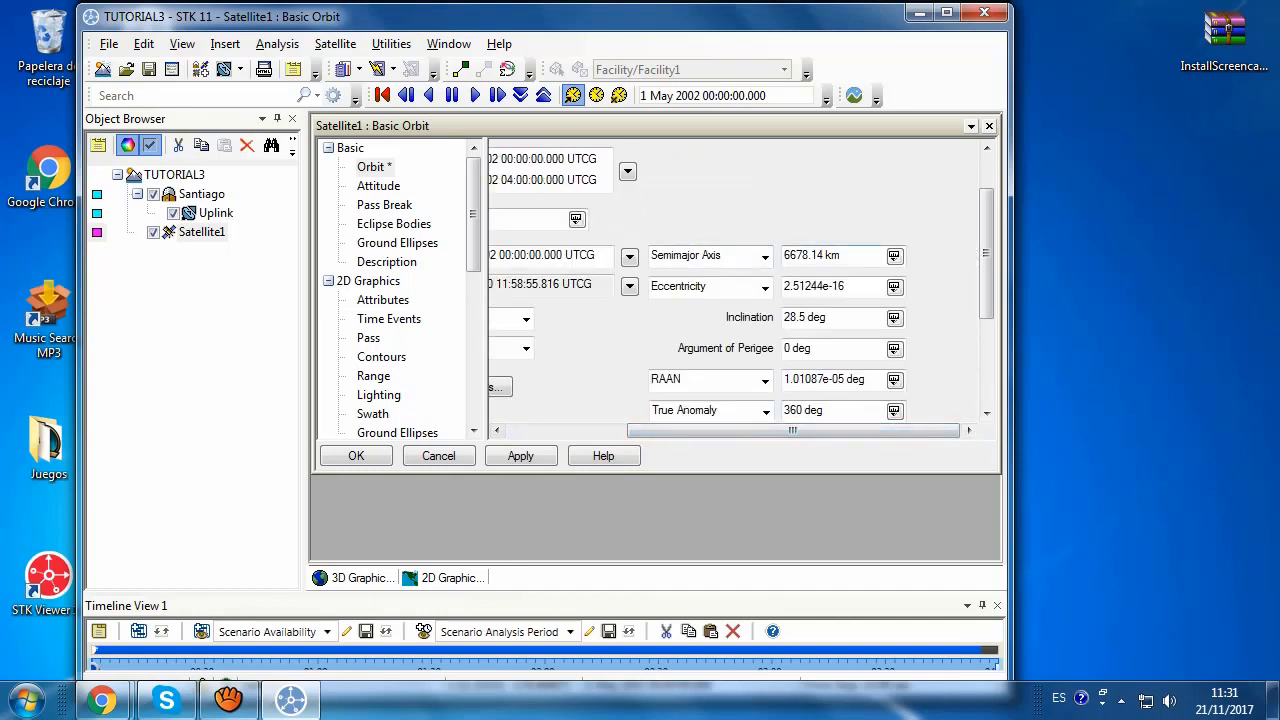
double_click(811, 255)
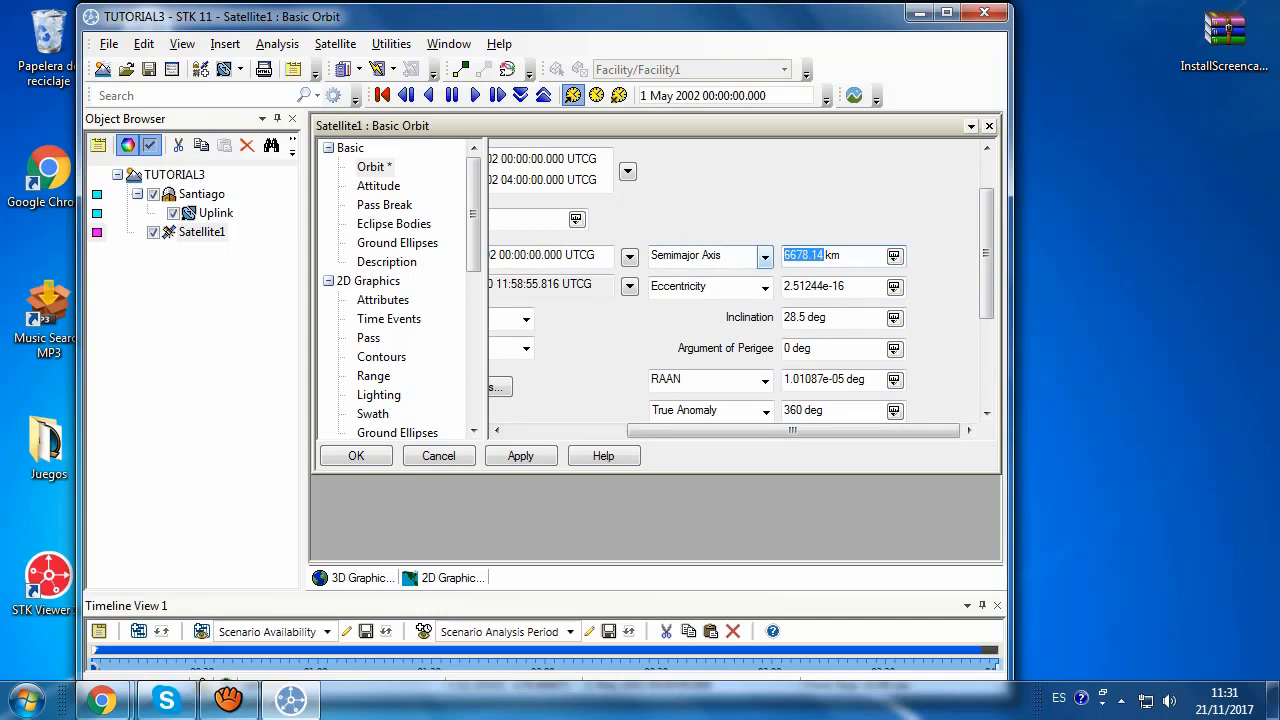
text(7163.137)
key(Tab)
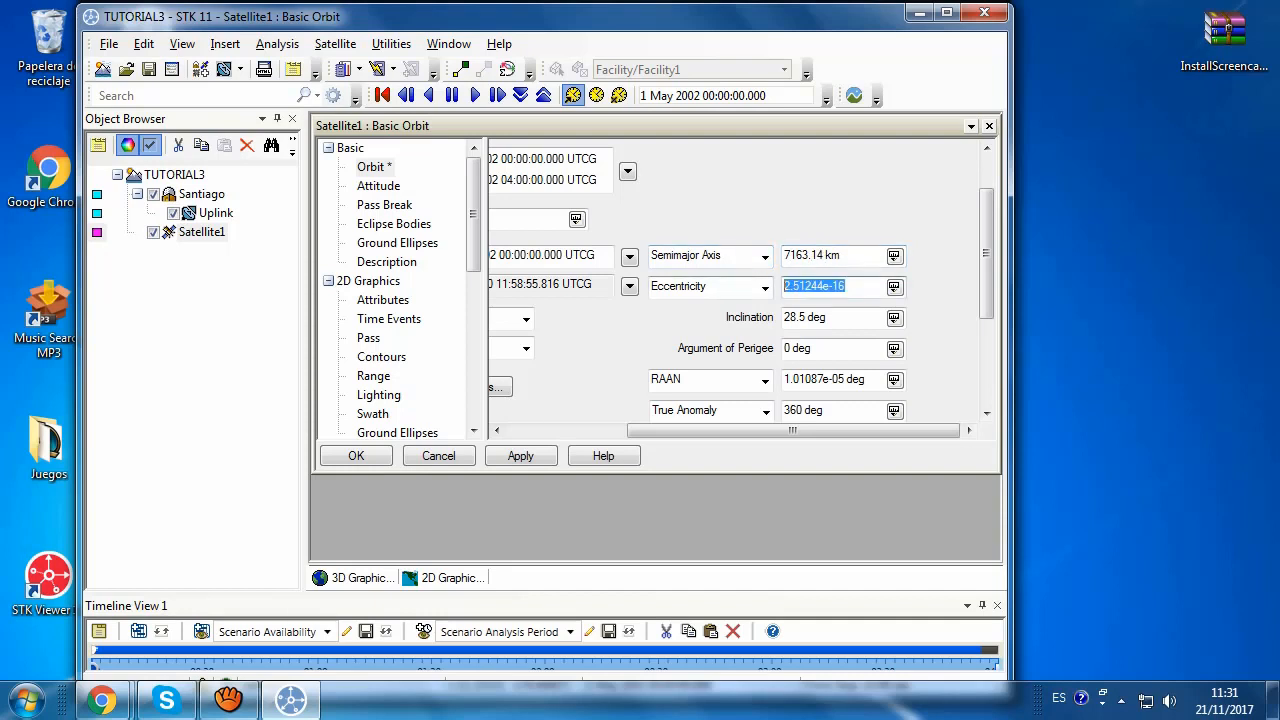
text(0)
key(Tab)
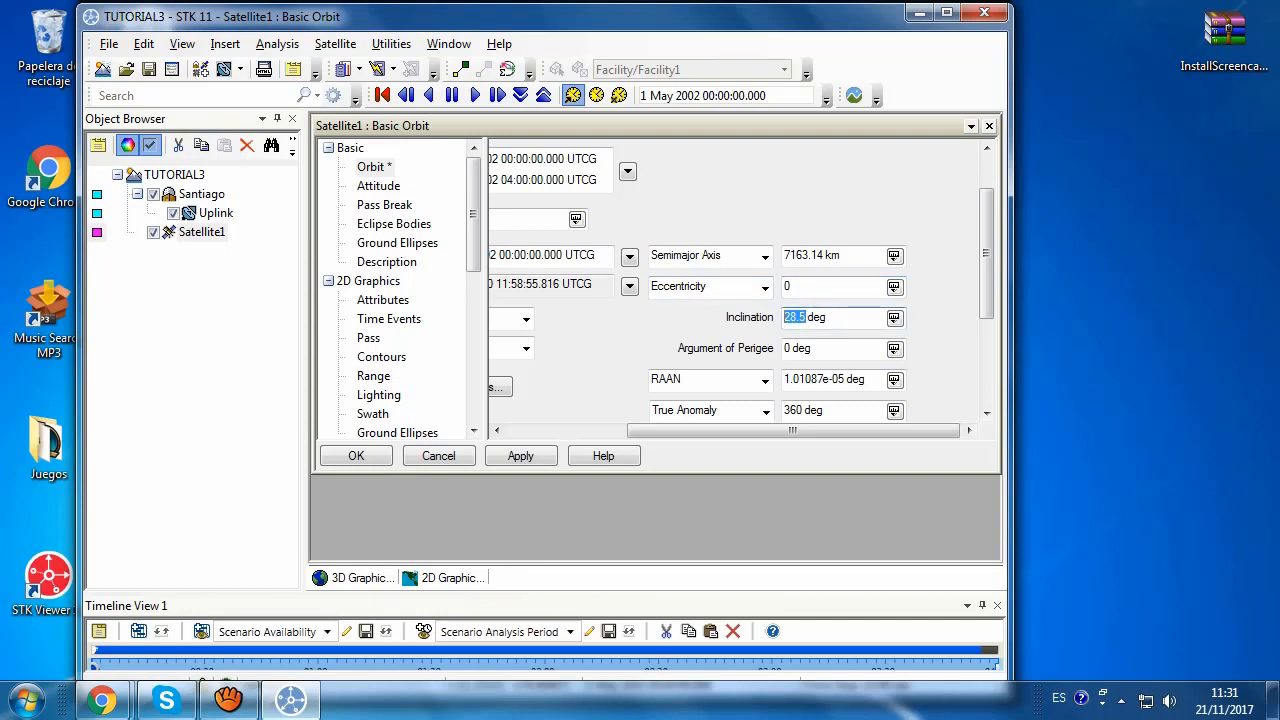
text(98.5)
Step: Define the orbit's node by Lon. Ascn. Node instead of RAAN, with a value of 130.38 deg
click(765, 380)
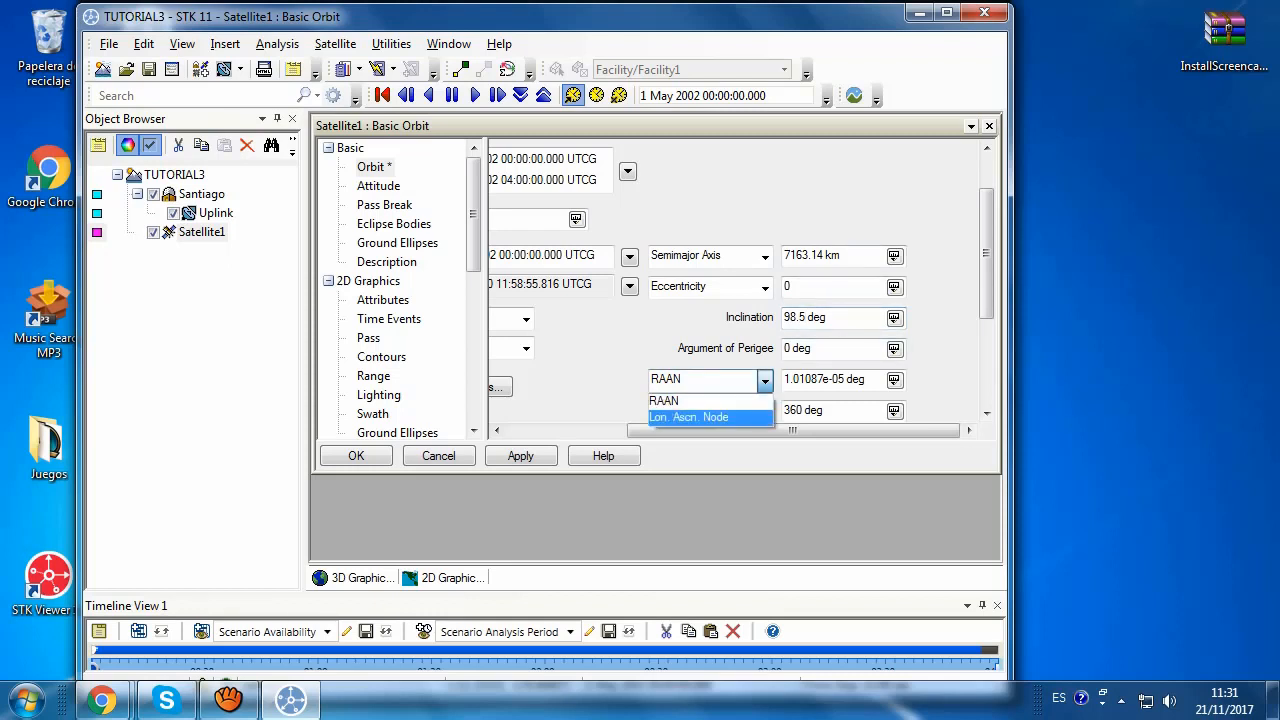
key(Return)
scroll(742, 280, down, 3)
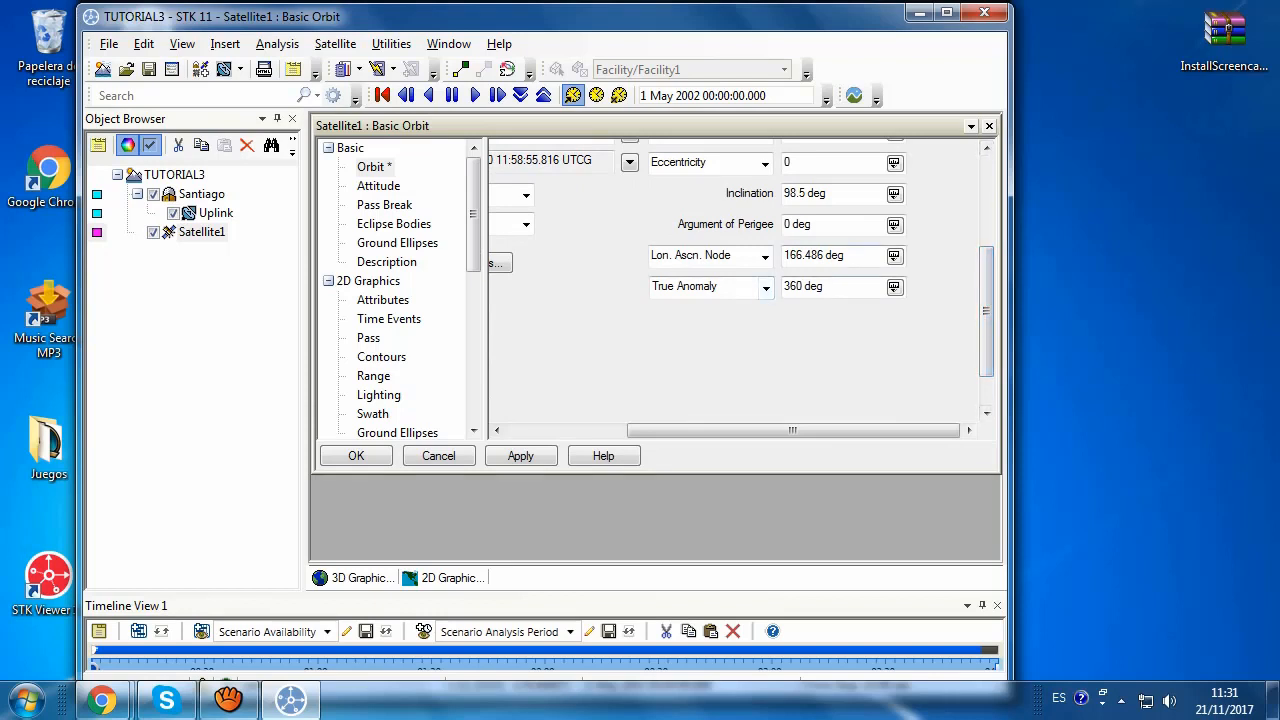
drag(824, 256, 784, 256)
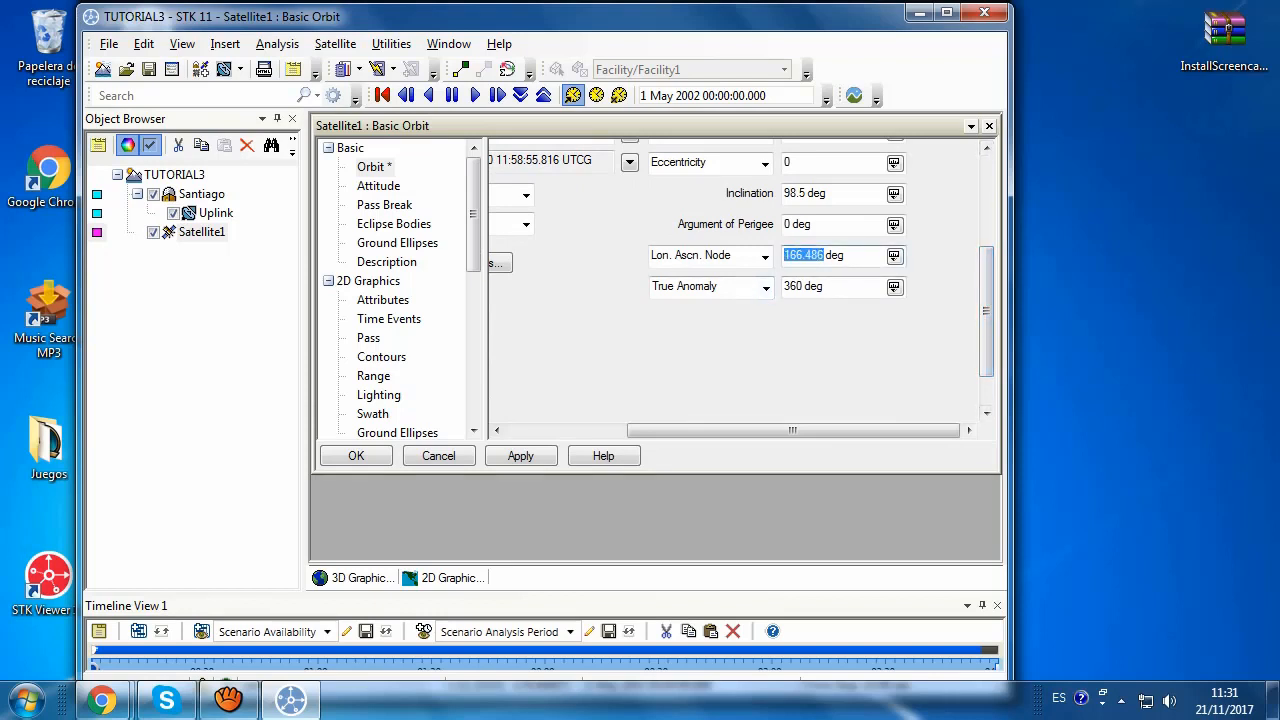
text(1)
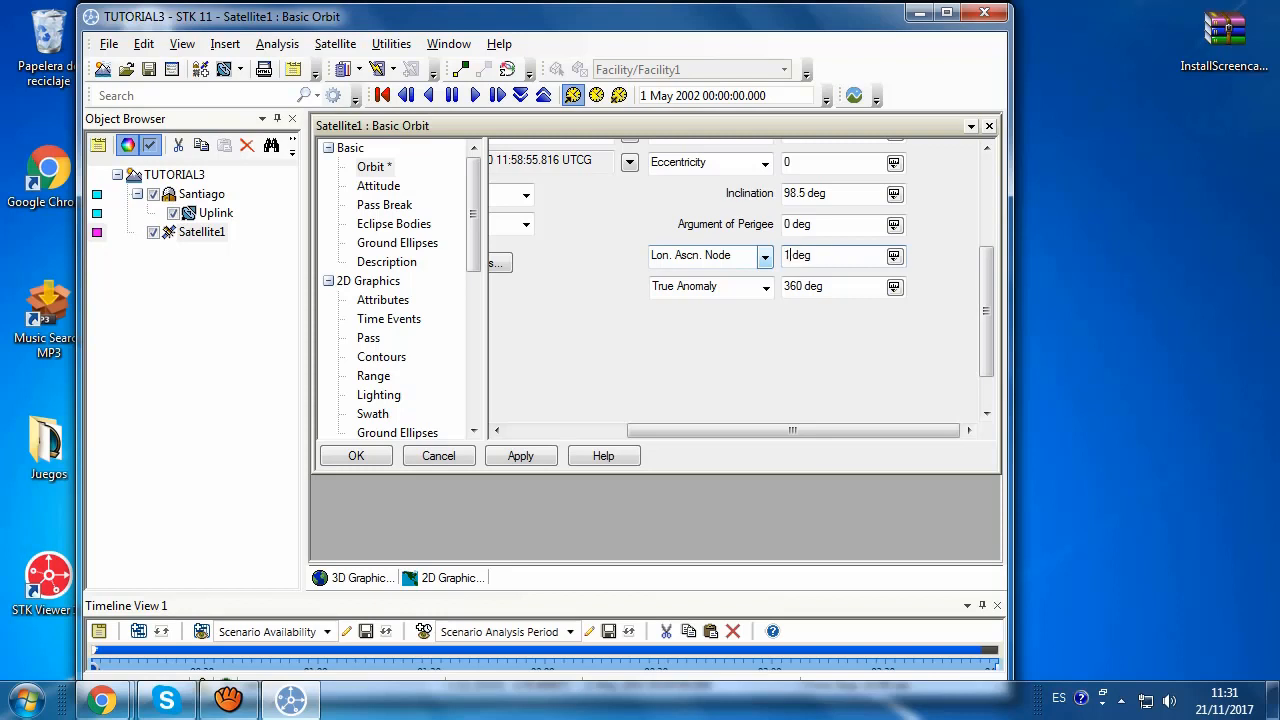
text(30.38)
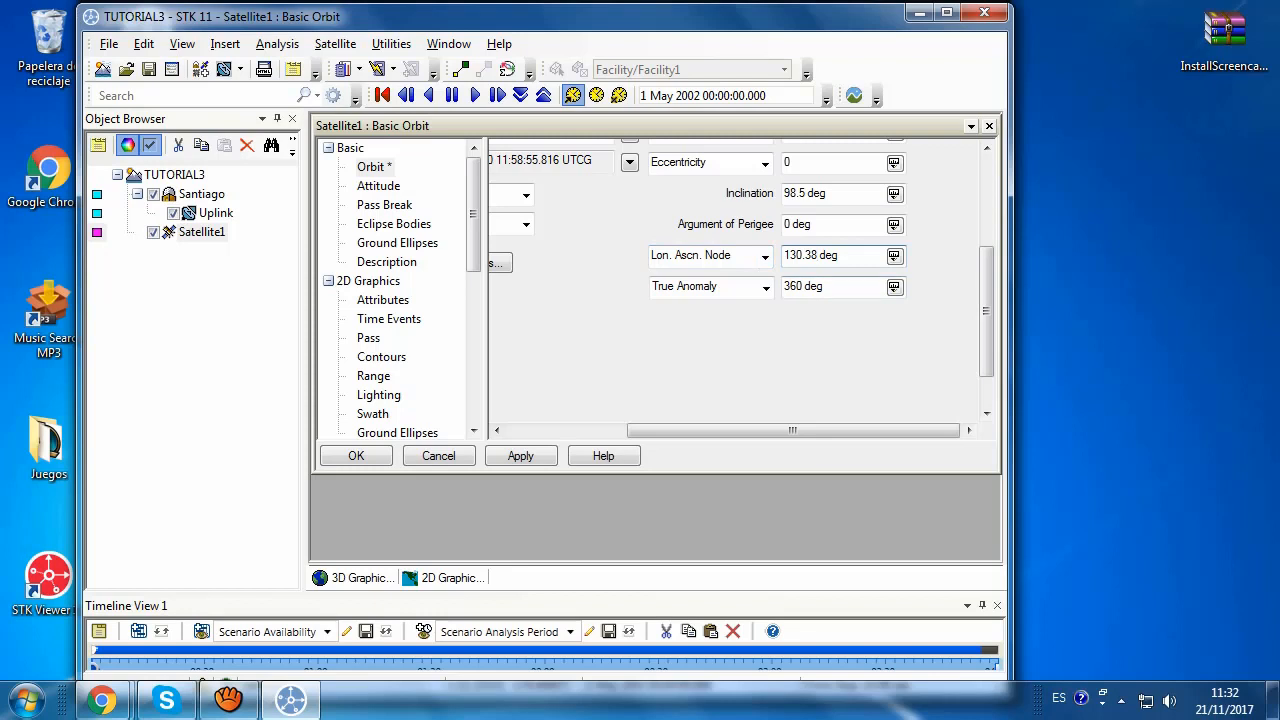
Step: Set the true anomaly to 0 deg and apply the orbit, bringing the 2D Earth map to the front
double_click(797, 286)
text(0)
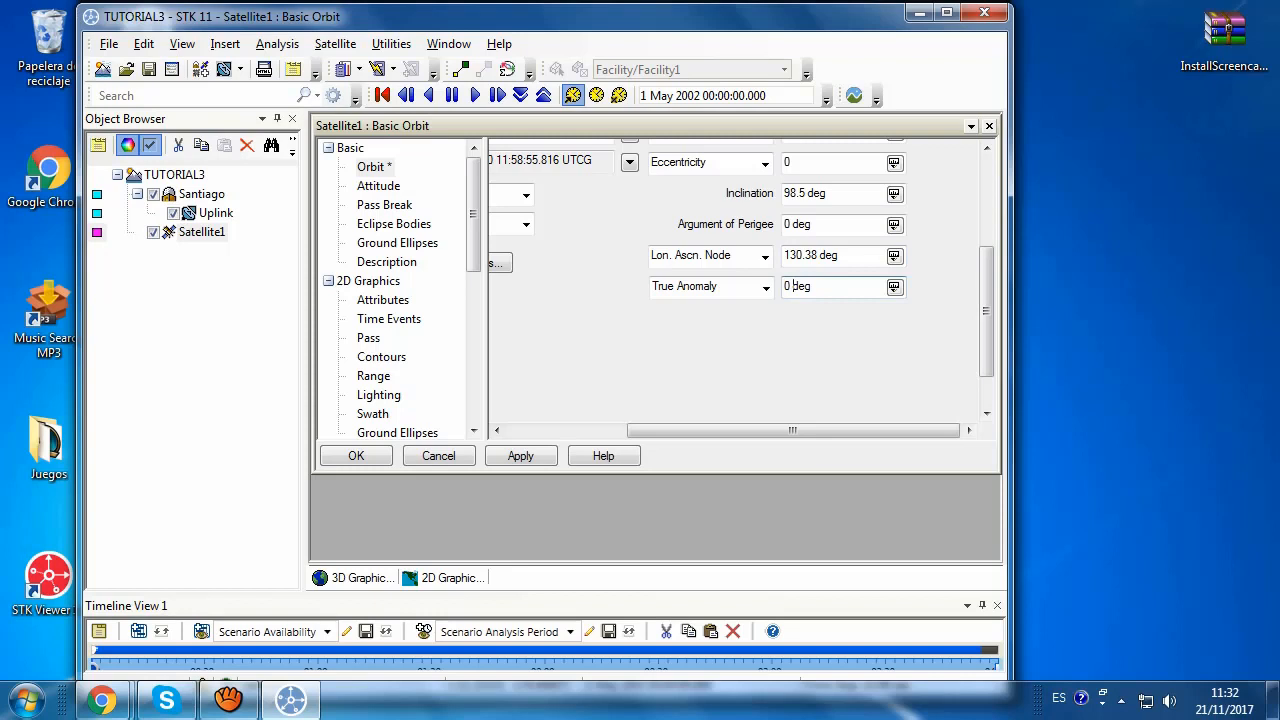
click(520, 455)
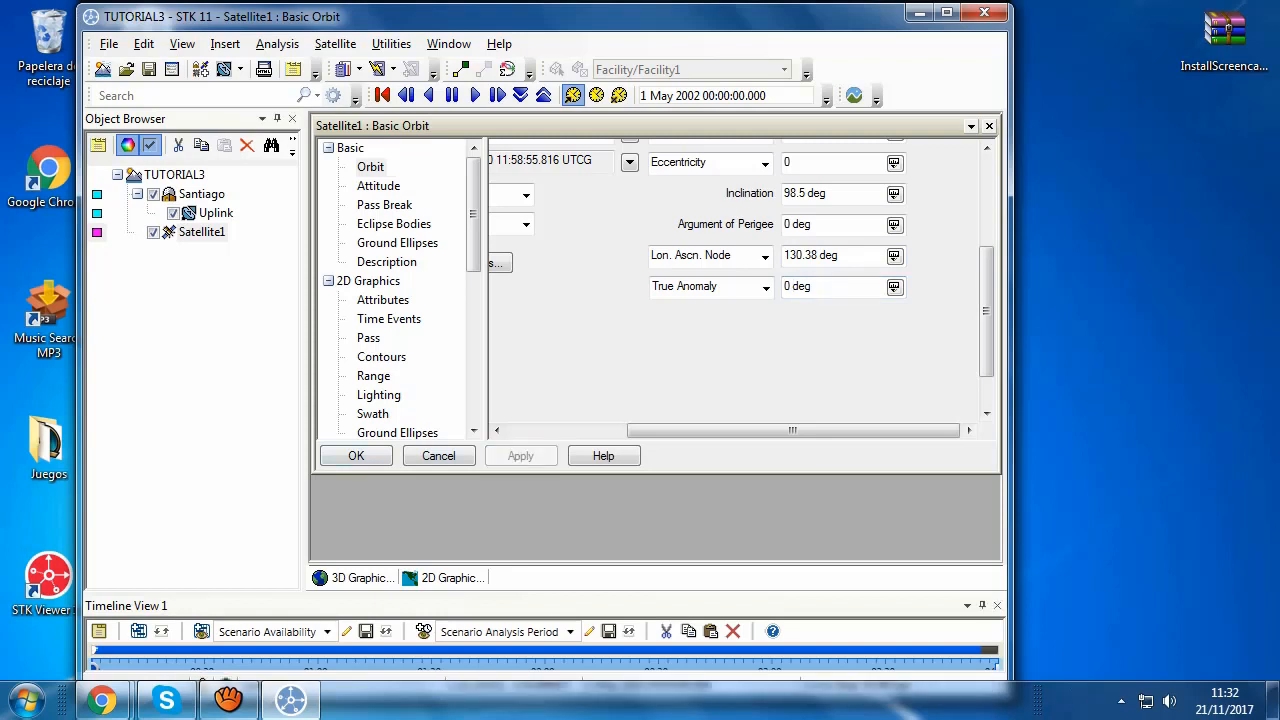
click(447, 578)
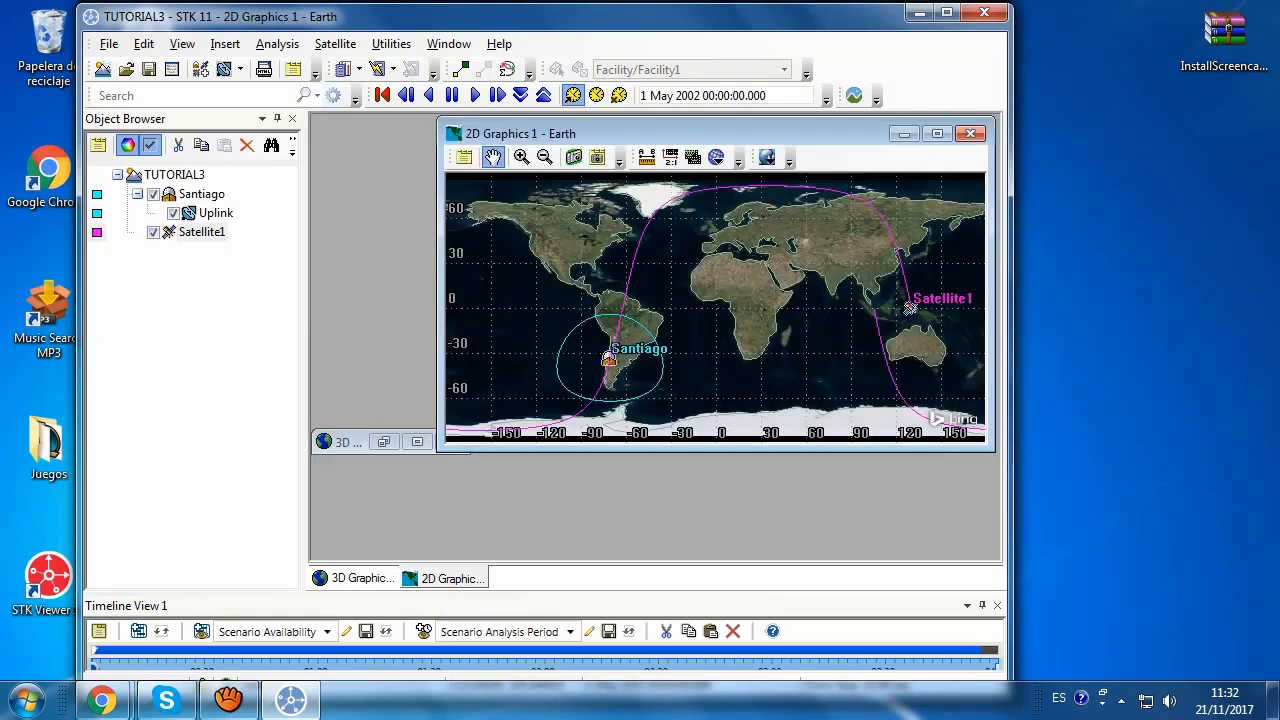
Step: Rename the satellite as DAMA3
right_click(203, 234)
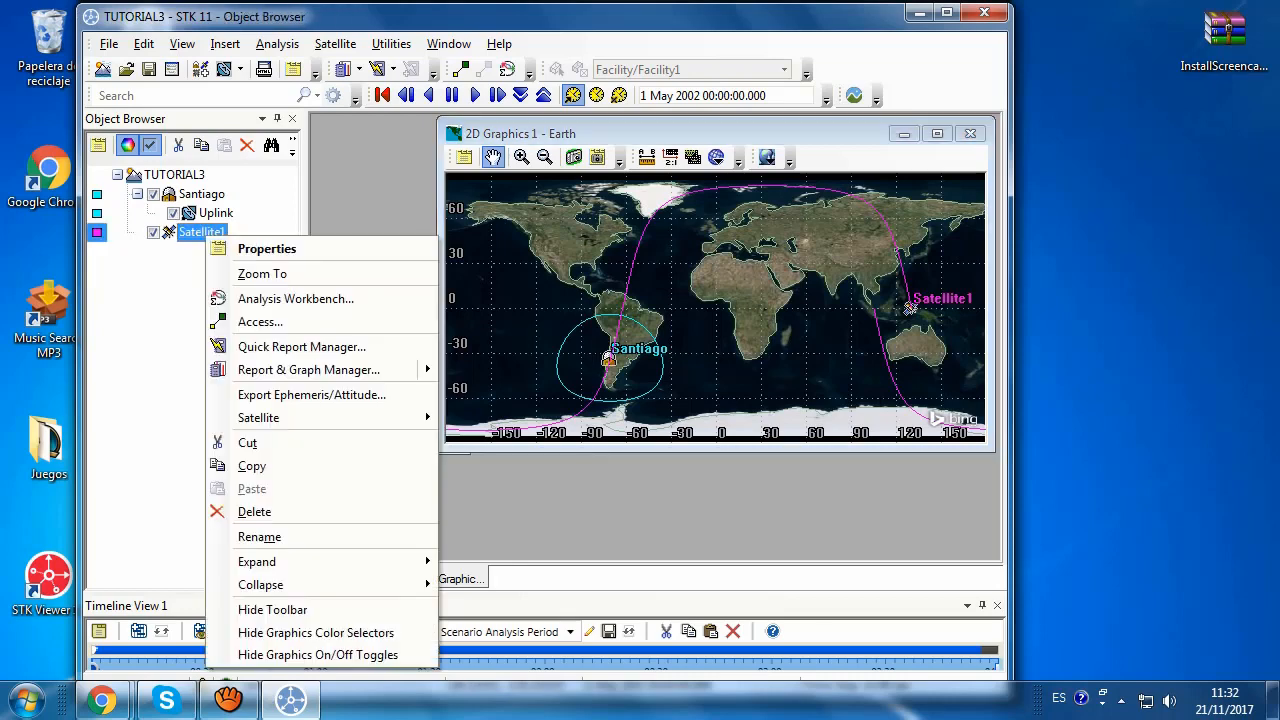
click(259, 537)
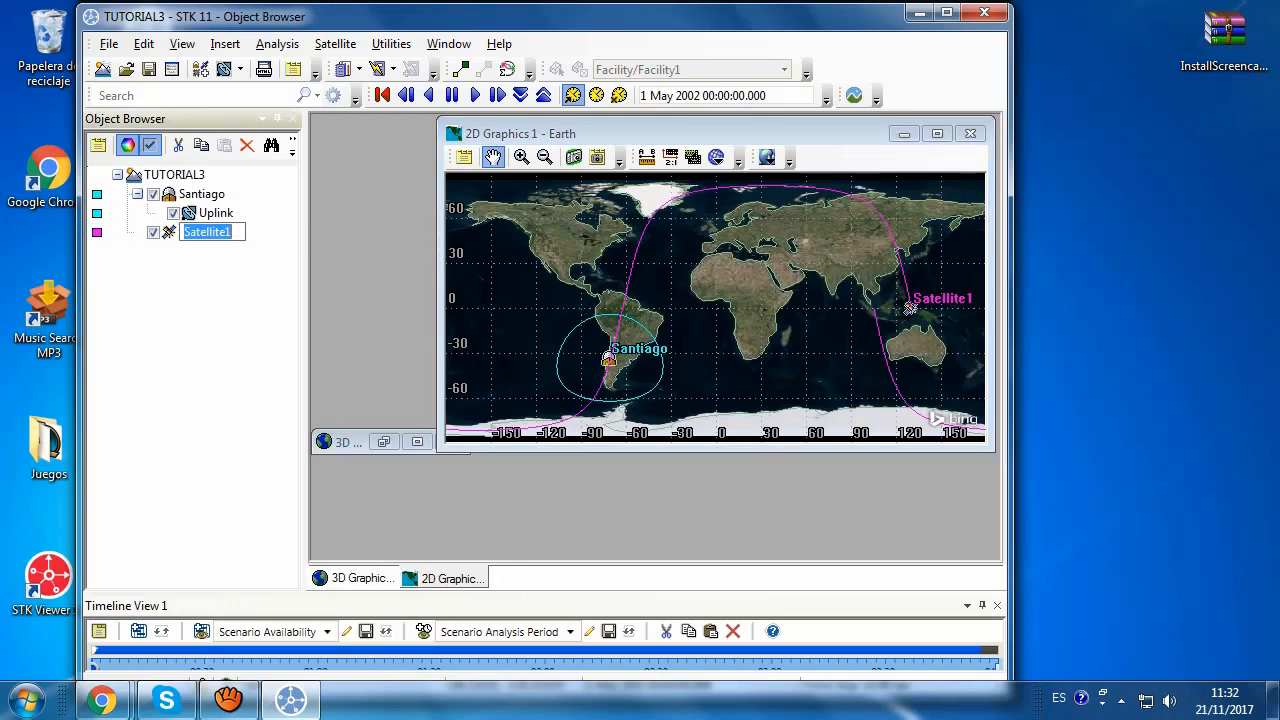
text(DAMA3)
key(Return)
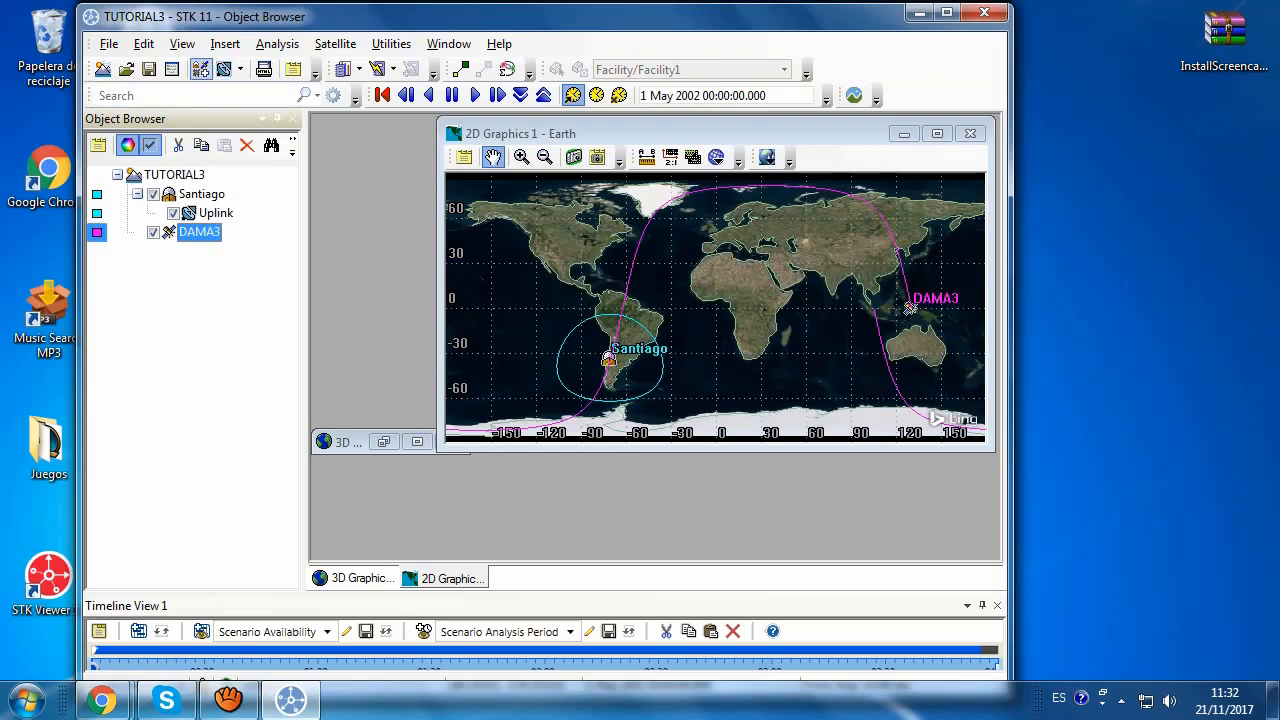
Step: Insert a sensor on the DAMA3 satellite using the Define Properties method, accepting the default Simple Conic definition
click(200, 69)
click(482, 395)
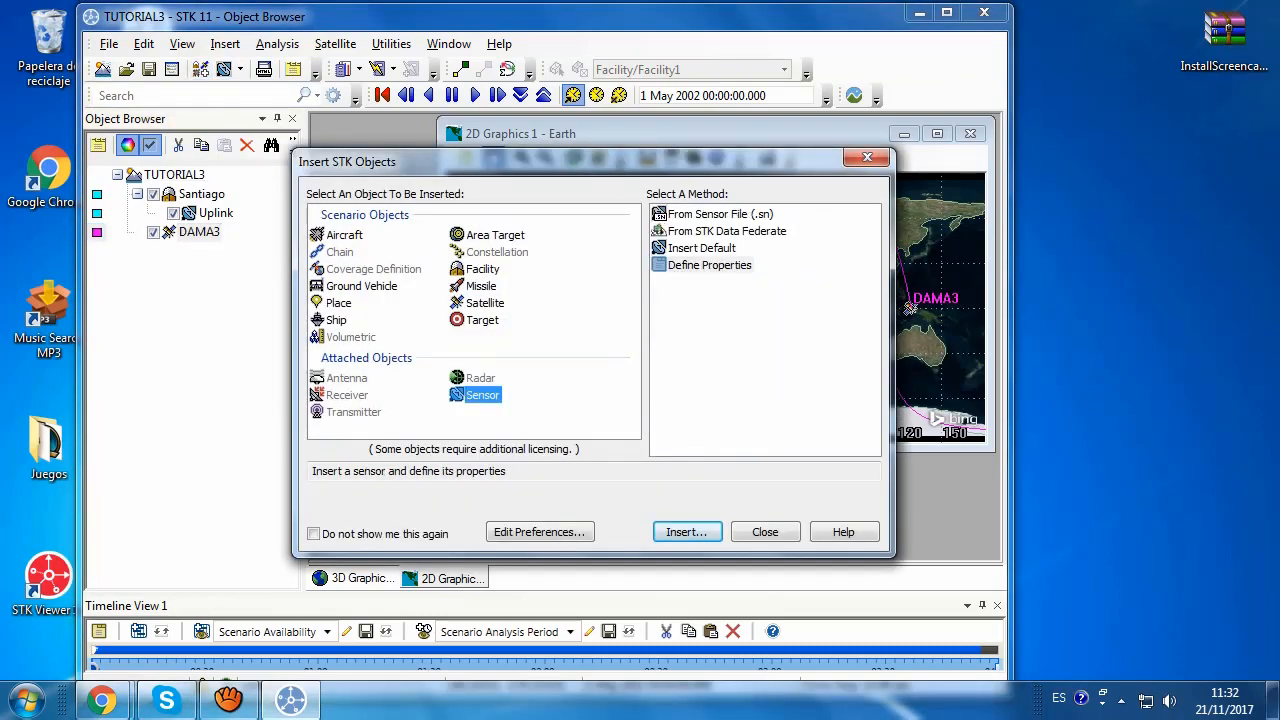
click(709, 265)
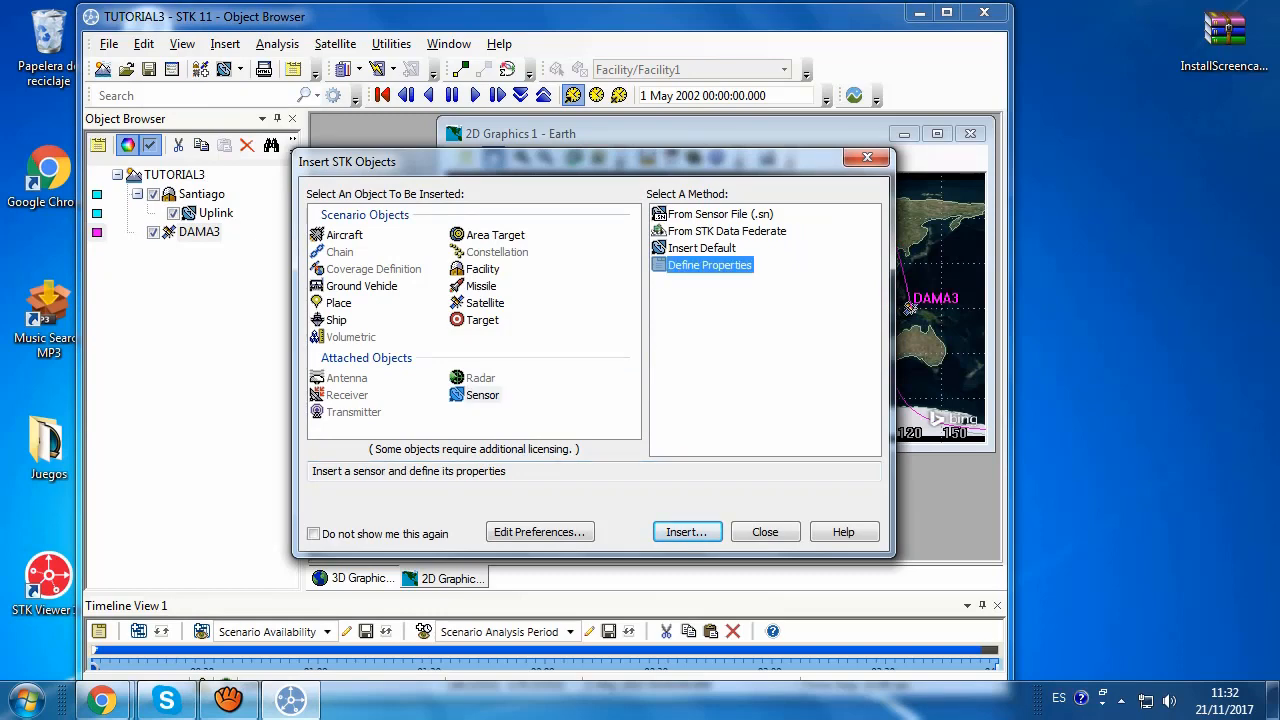
key(Return)
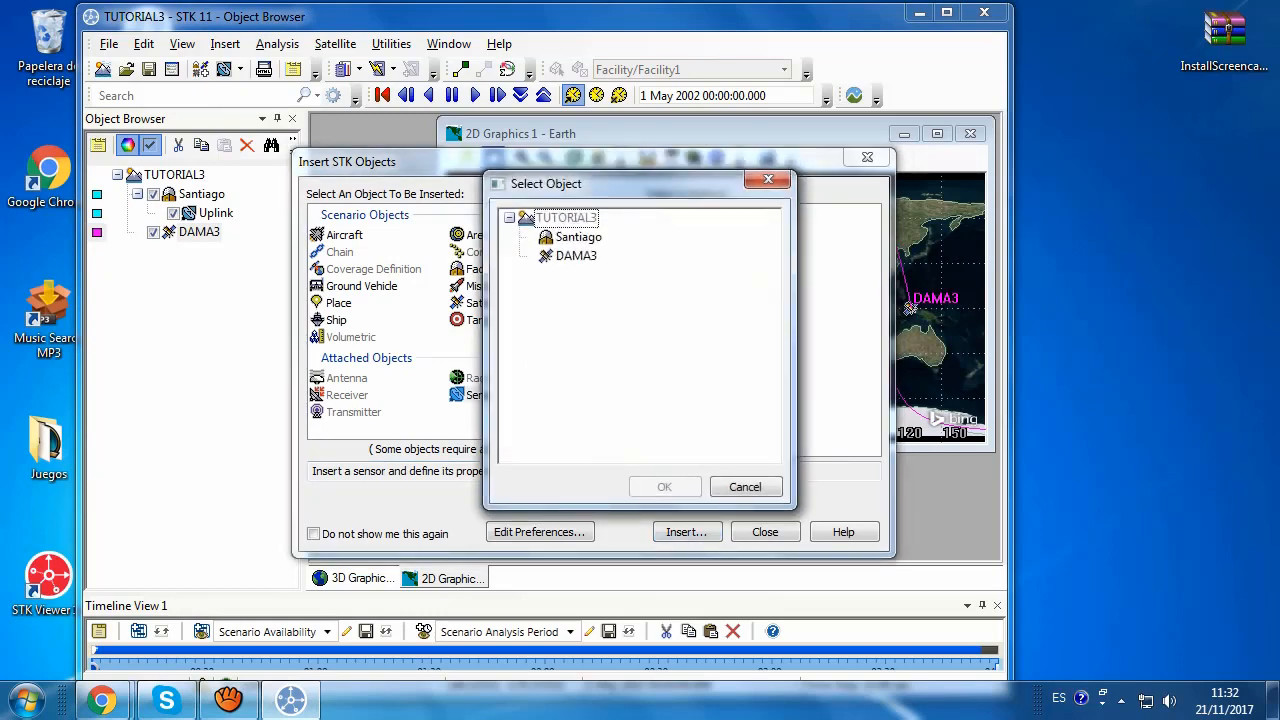
click(576, 256)
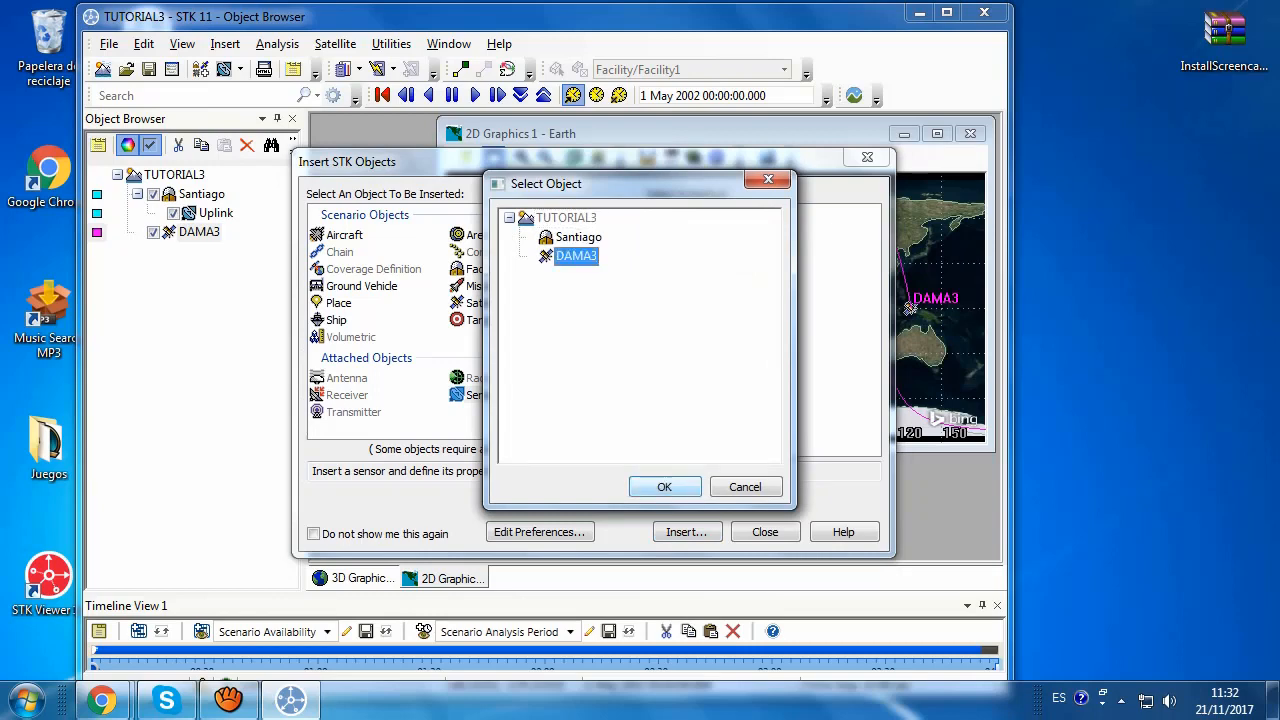
click(664, 487)
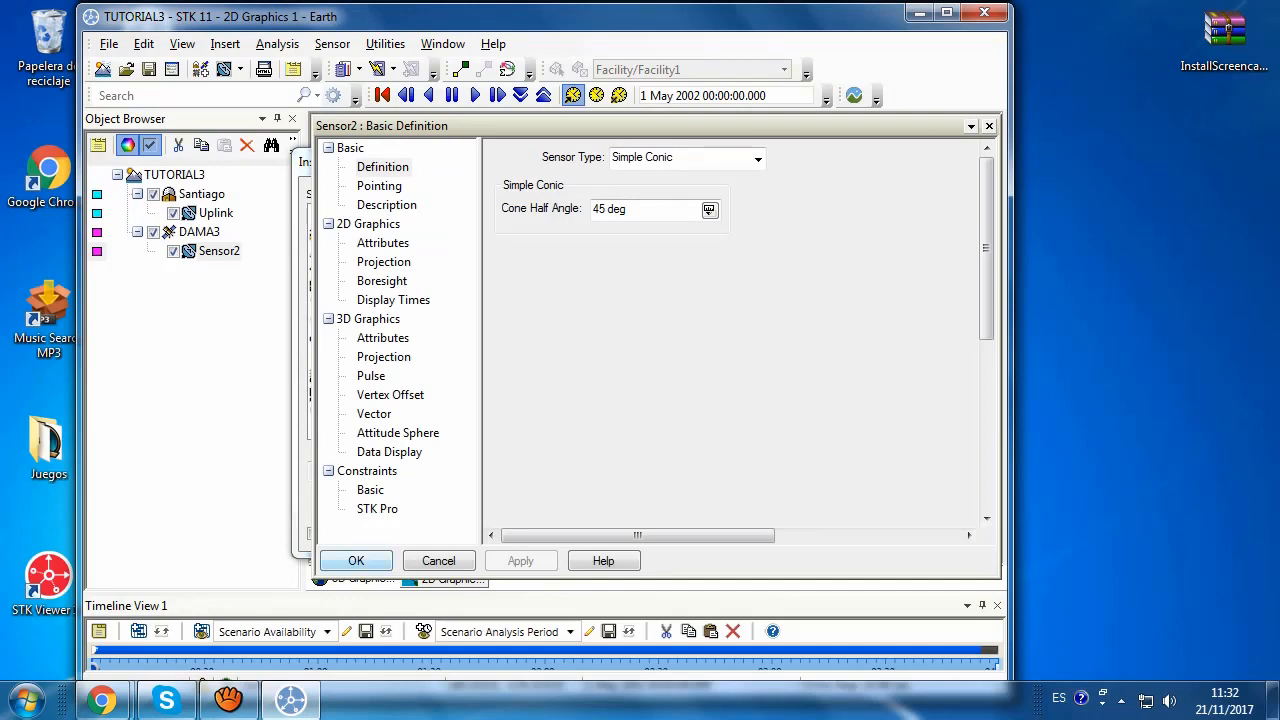
click(356, 560)
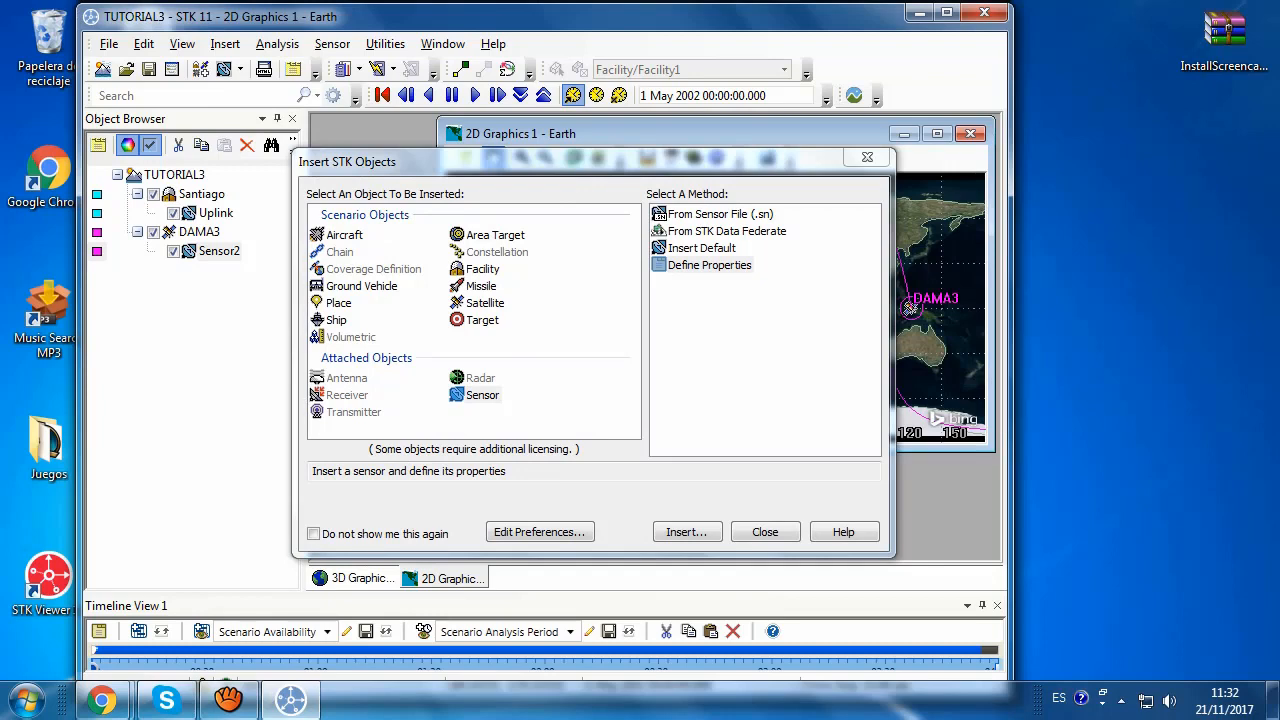
click(867, 157)
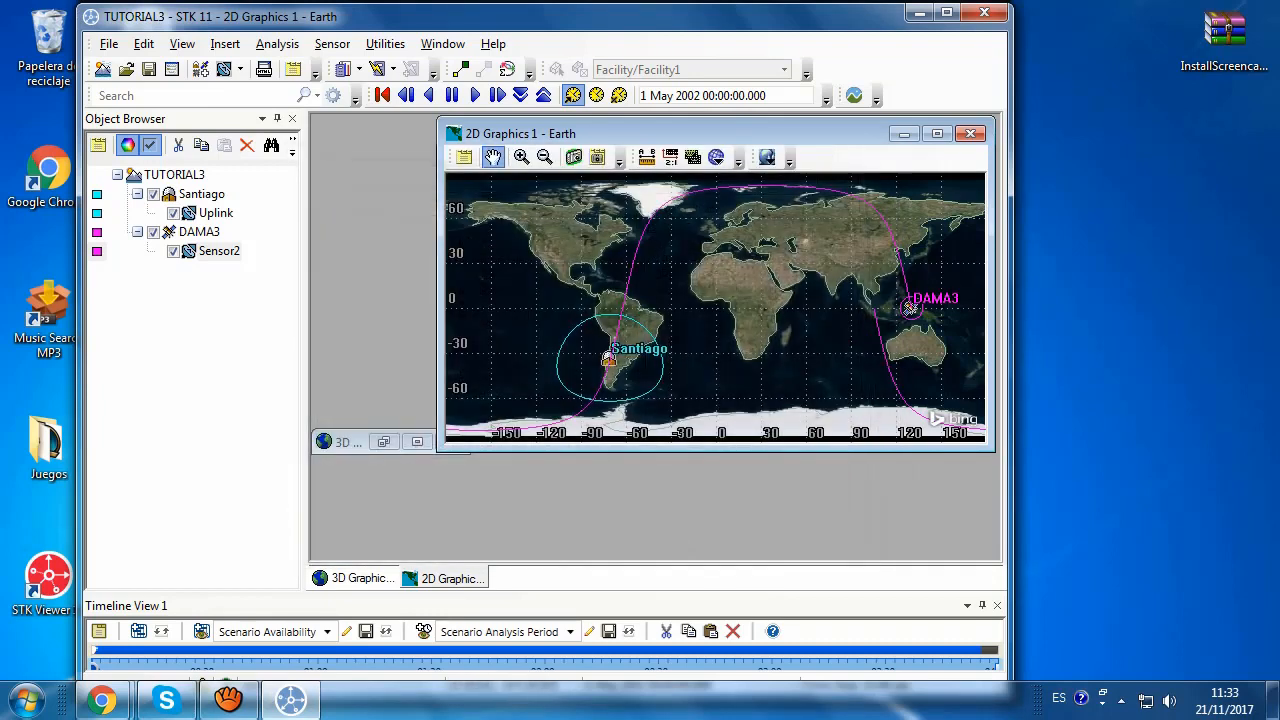
Step: Rename the DAMA3 satellite's sensor as Downlink
right_click(205, 253)
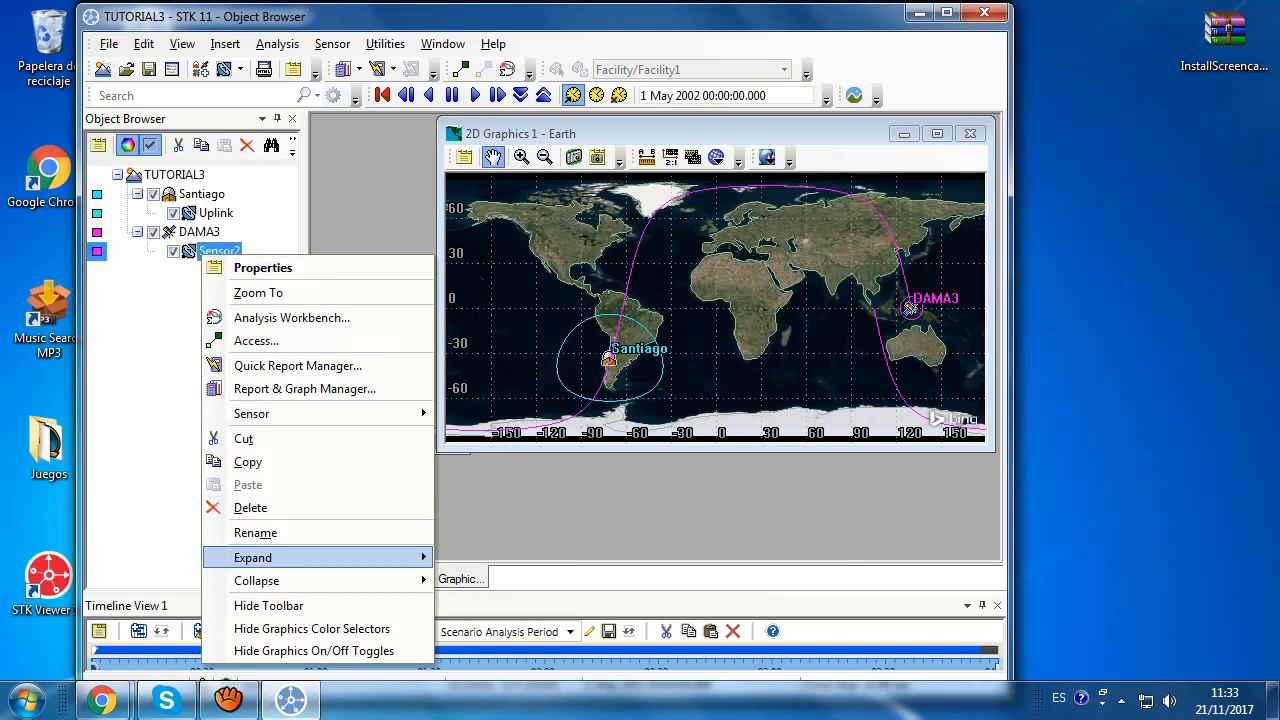
mouse_move(300, 557)
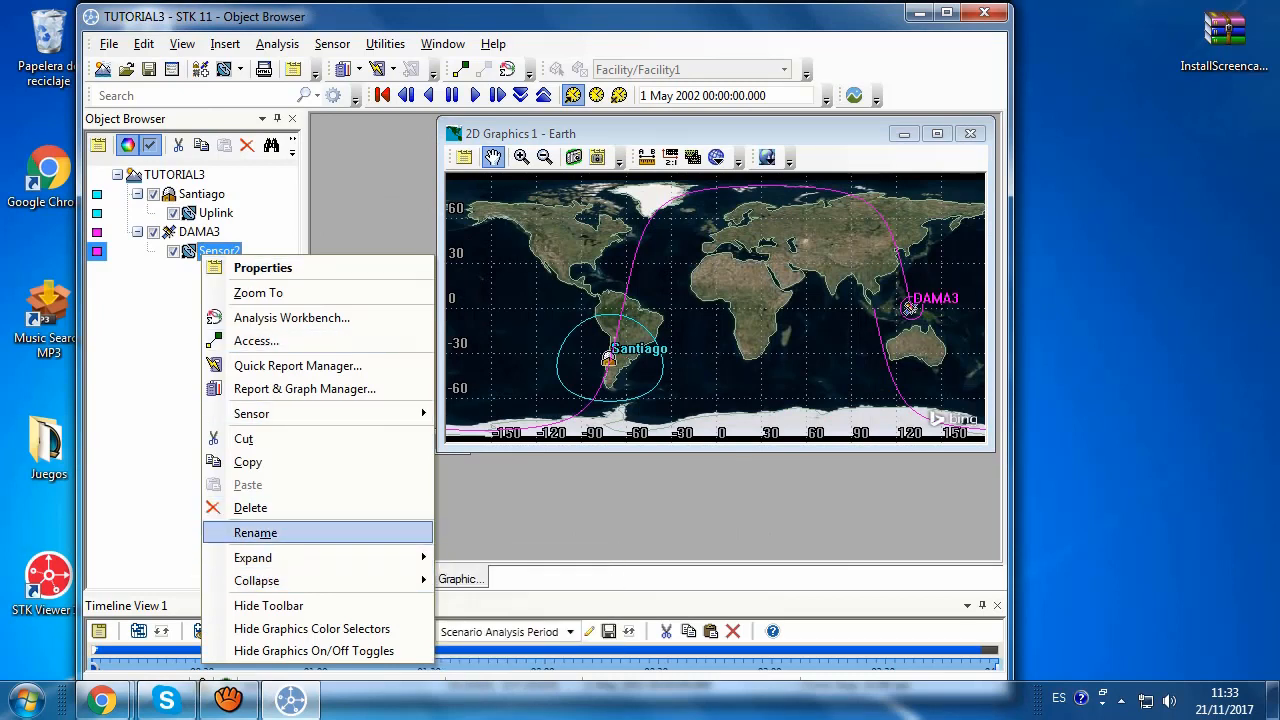
click(255, 532)
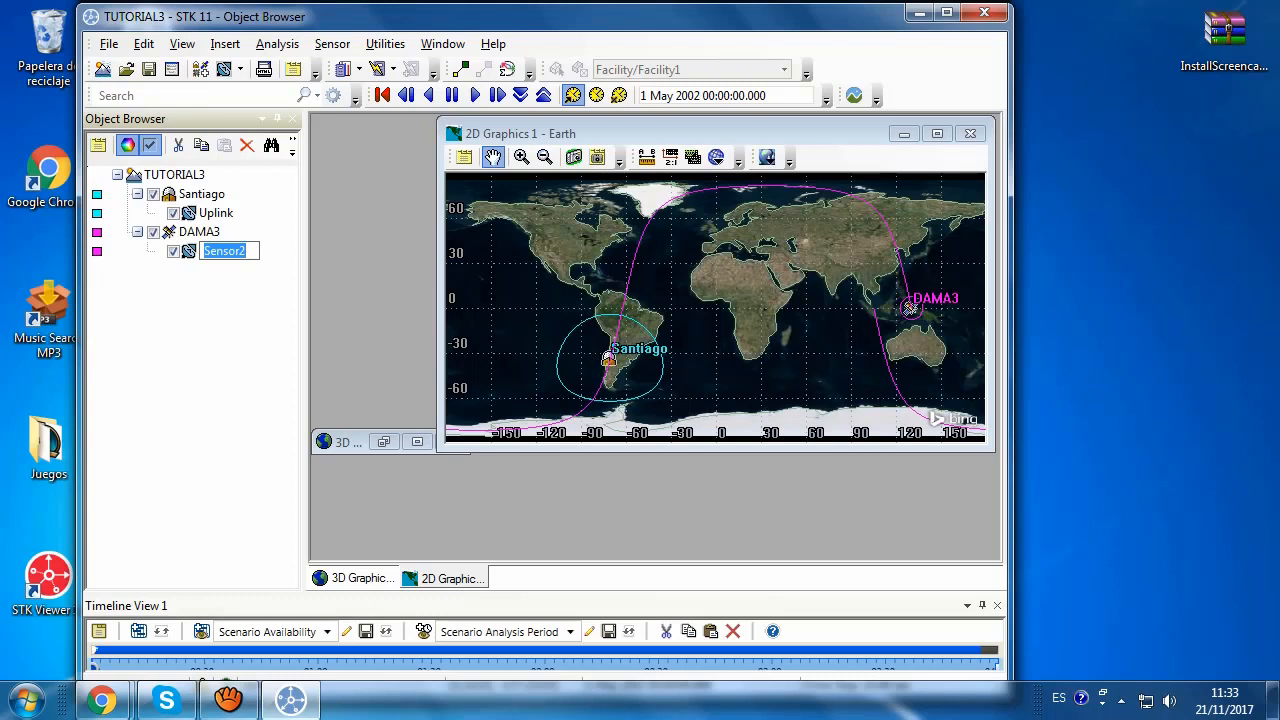
text(Downlink)
key(Return)
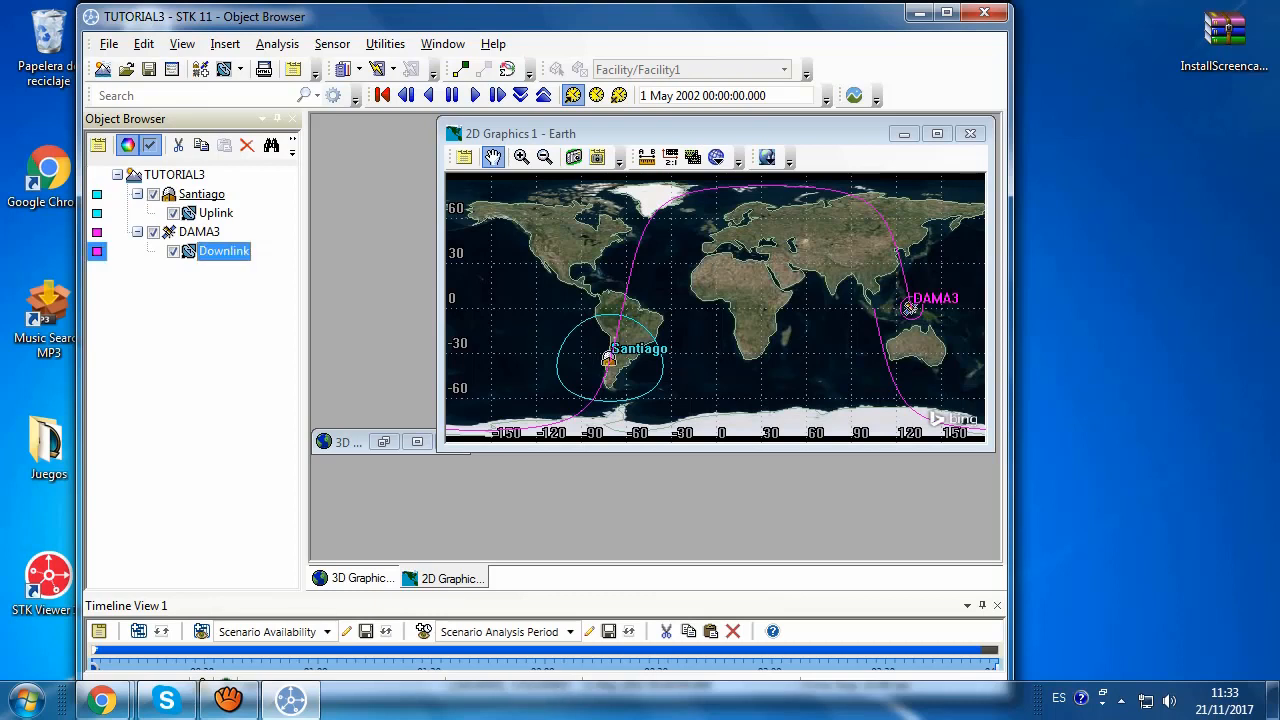
Step: Set the maximum projection altitude of the Uplink sensor's 2D graphics to 1000 km and accept the properties
right_click(206, 213)
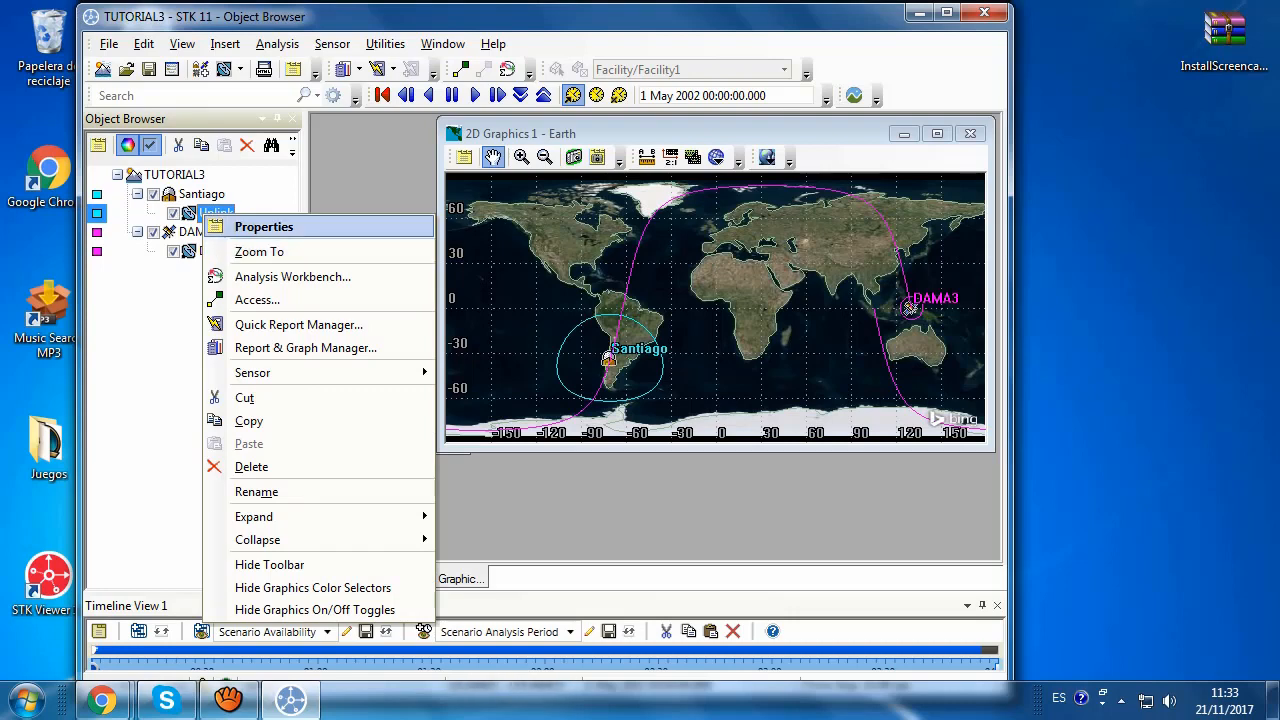
key(Return)
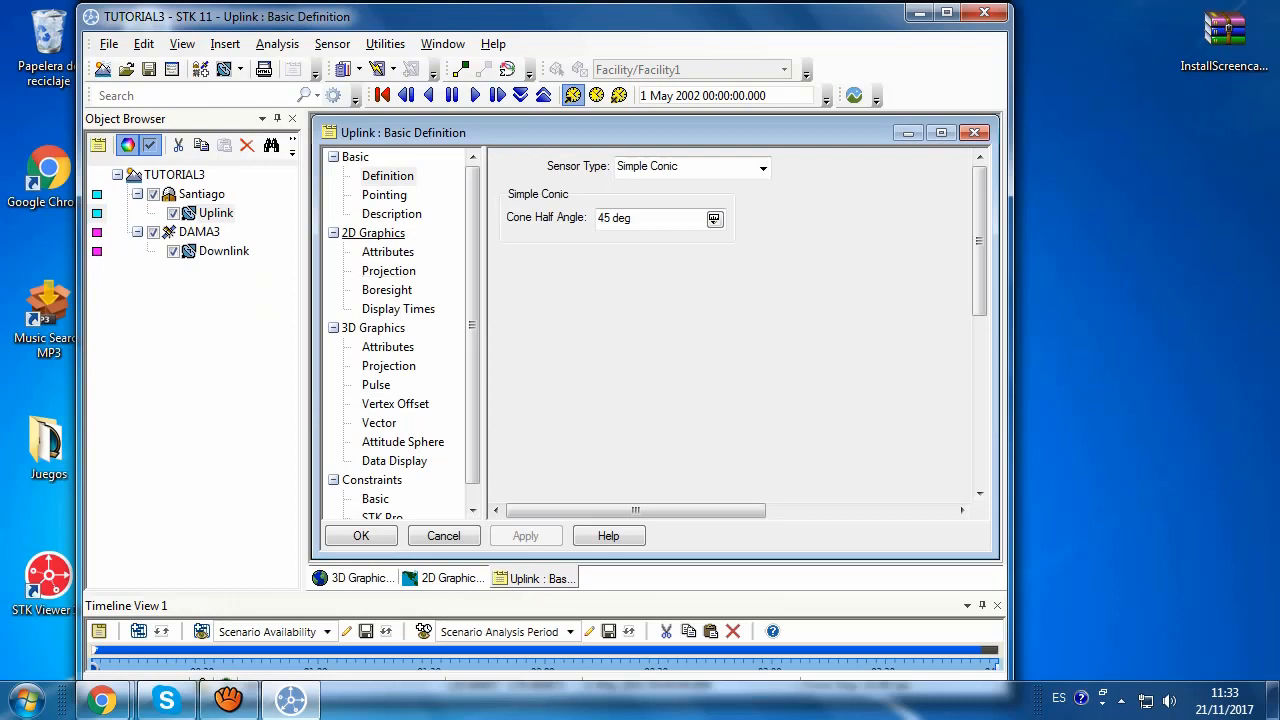
click(384, 195)
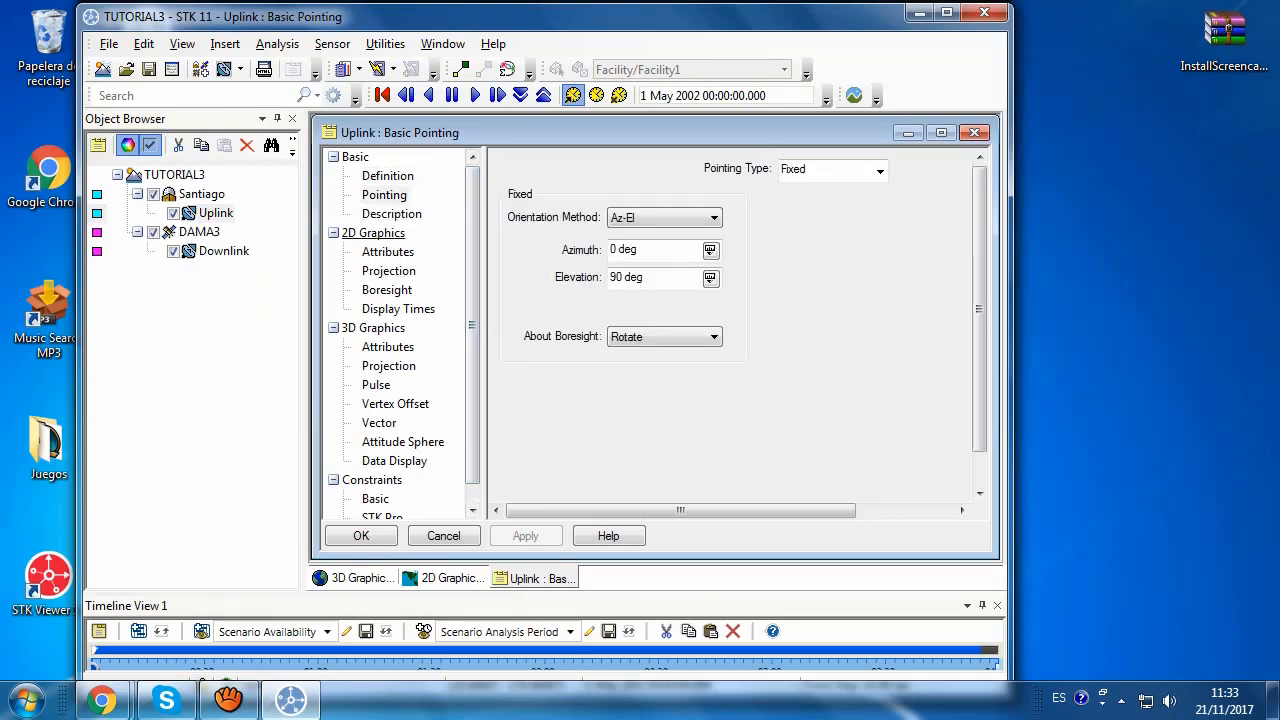
click(388, 271)
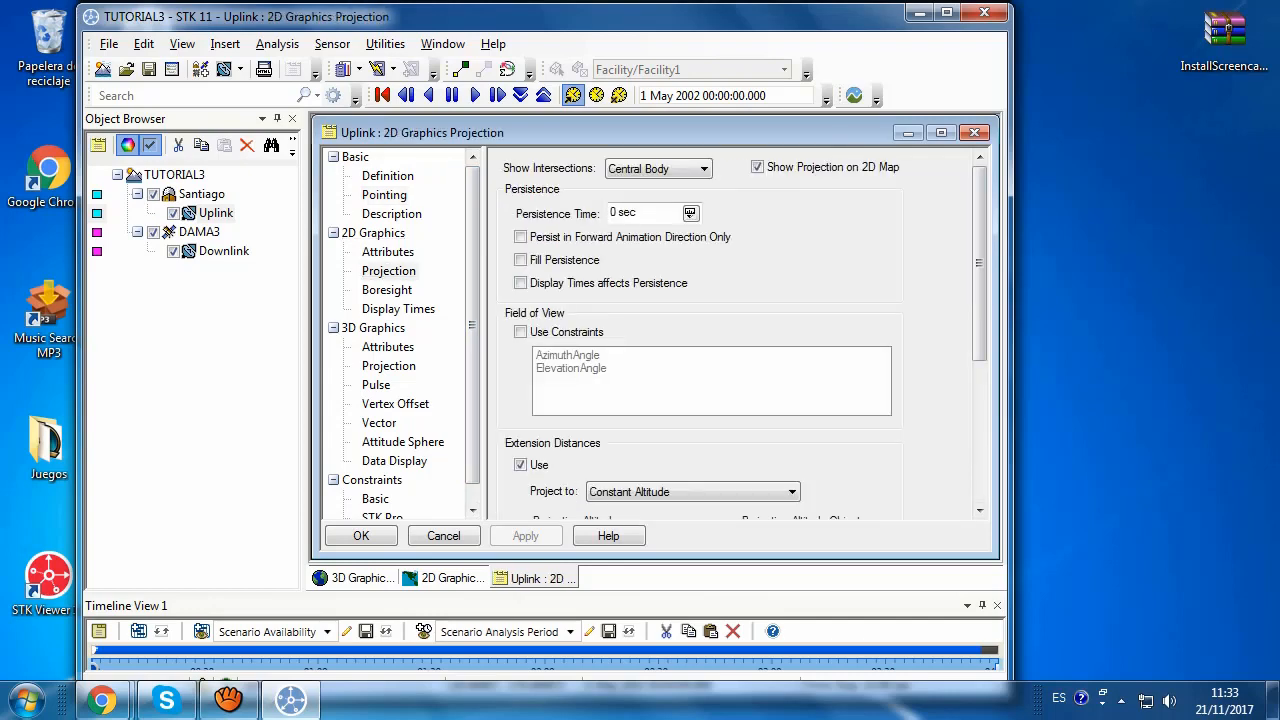
scroll(745, 333, down, 5)
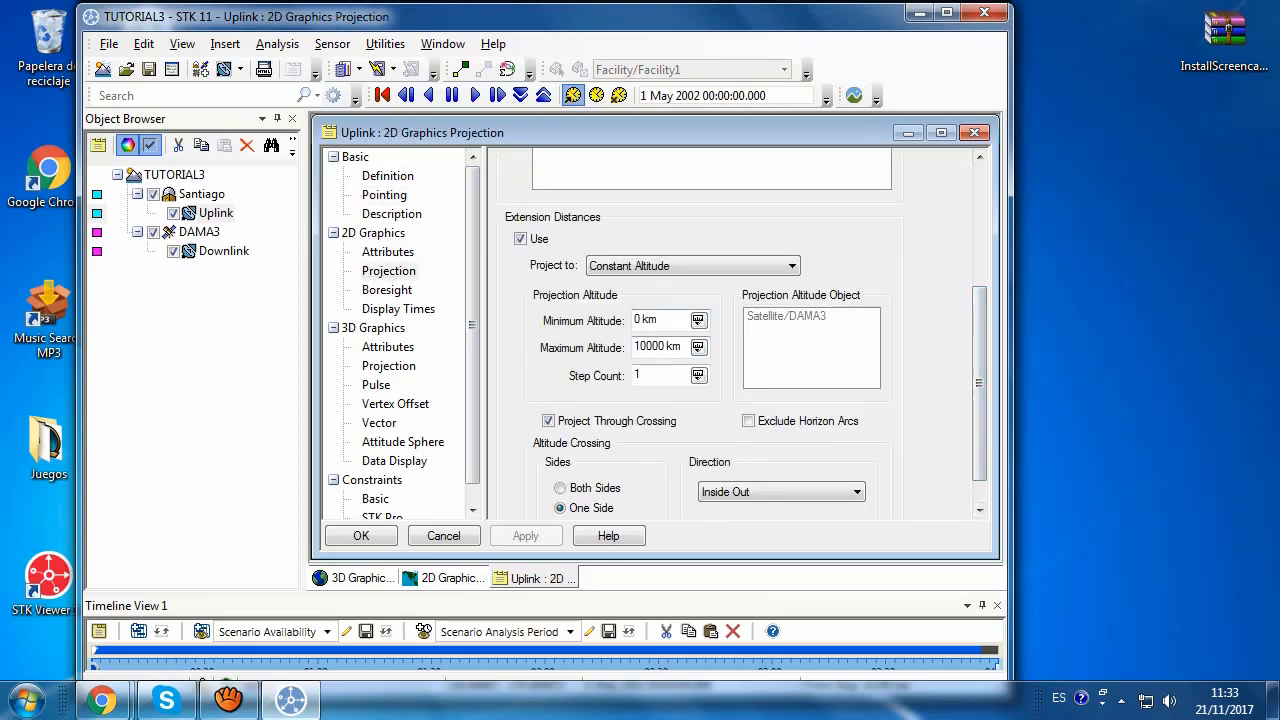
key(BackSpace)
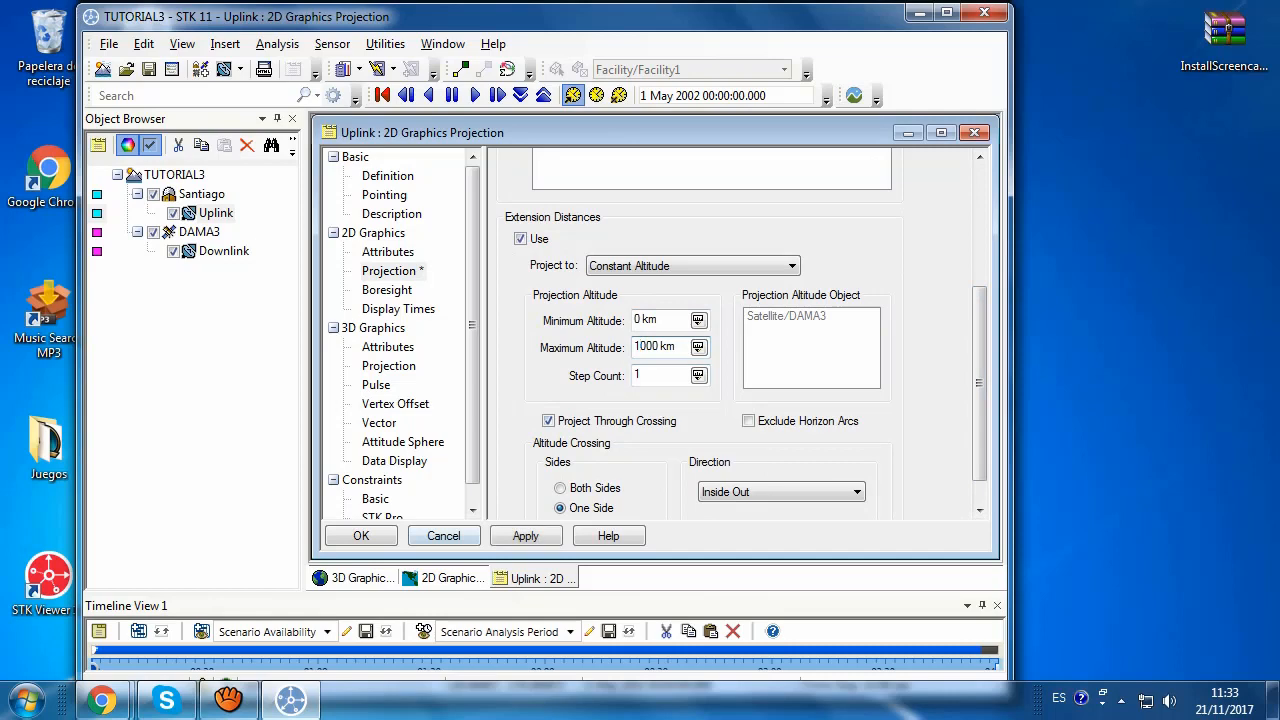
click(526, 536)
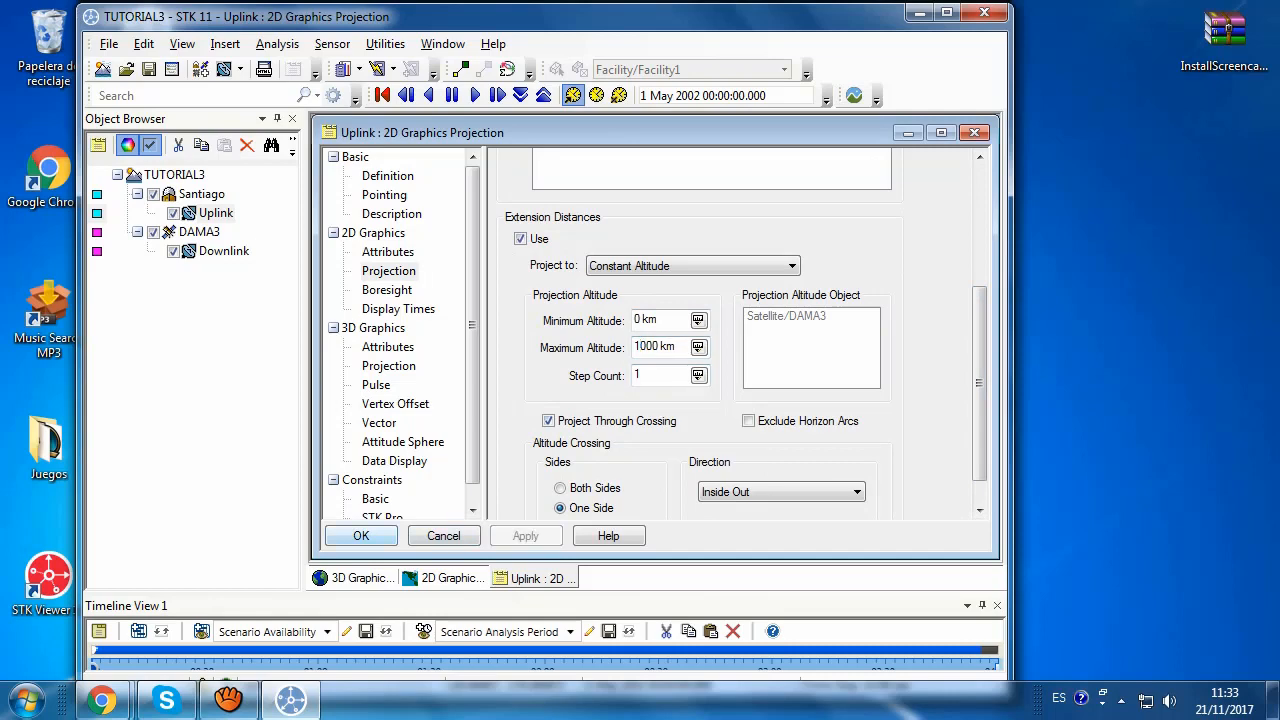
click(361, 536)
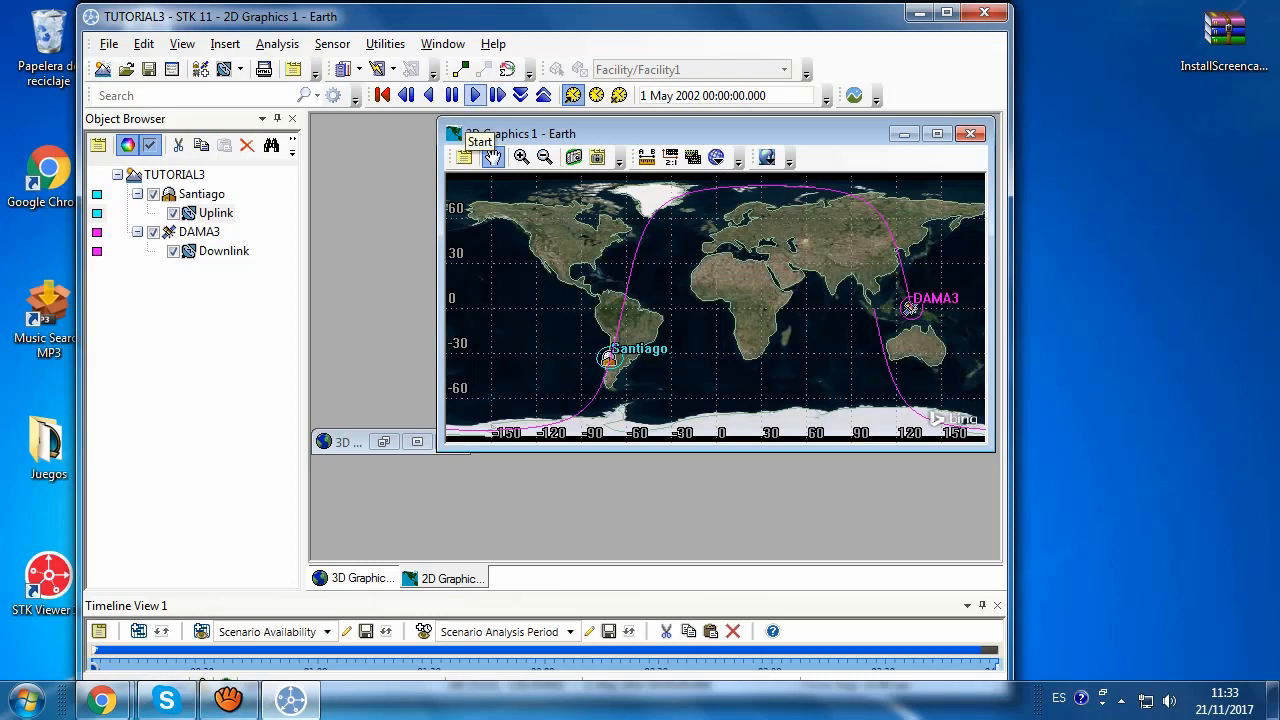
Step: Play the scenario animation and maximize the 2D Earth map to watch DAMA3 travel along its orbit
click(475, 95)
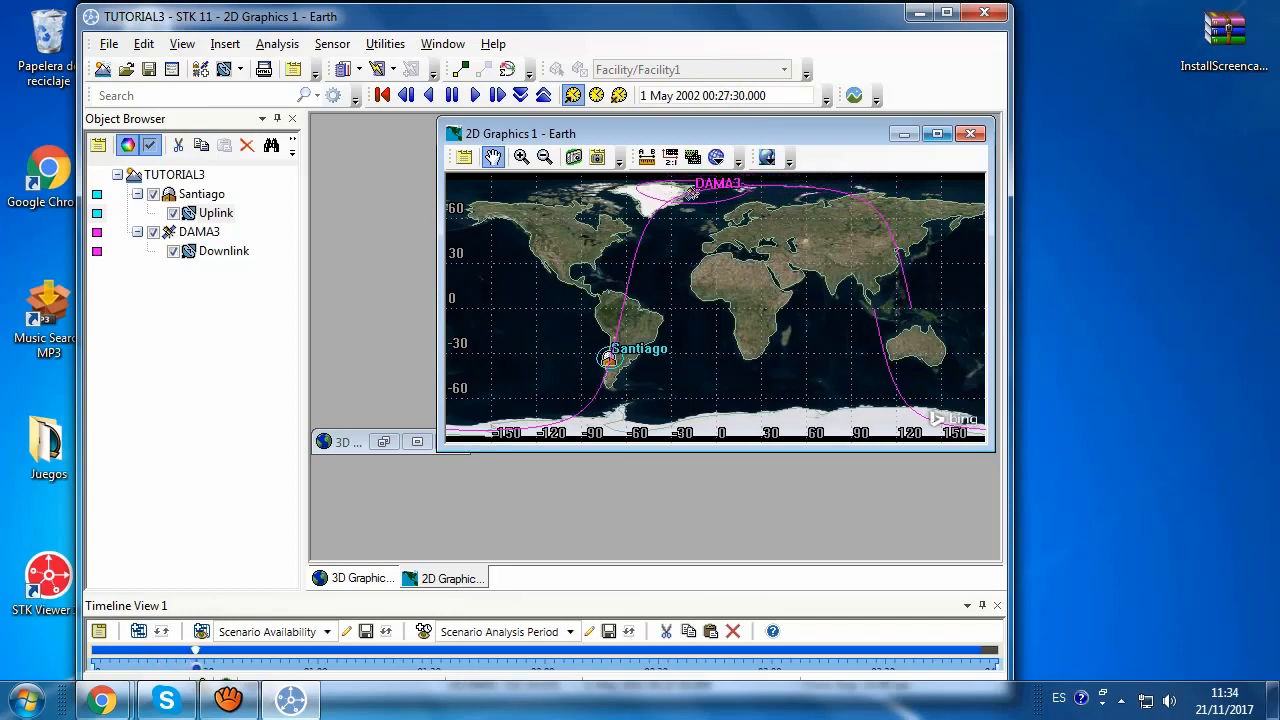
click(937, 133)
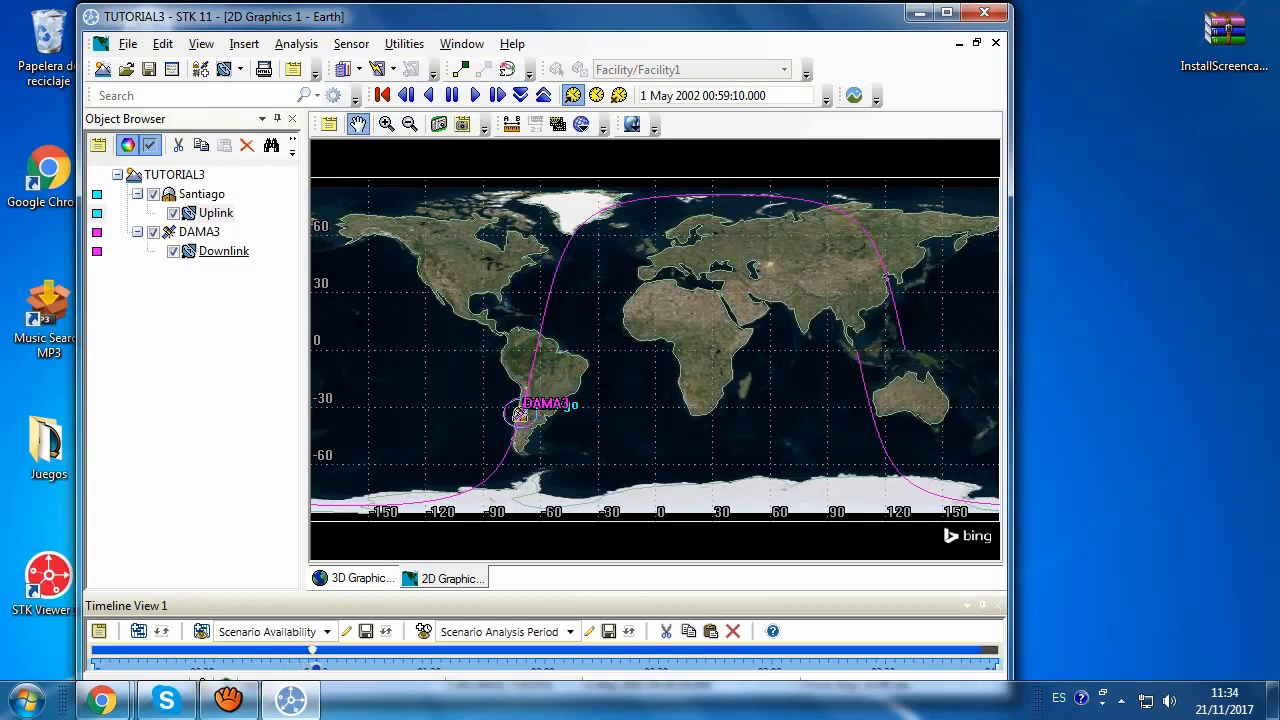
Step: Compute the access from DAMA3's Downlink sensor to Santiago's Uplink sensor, resetting the animation to the scenario start
right_click(214, 251)
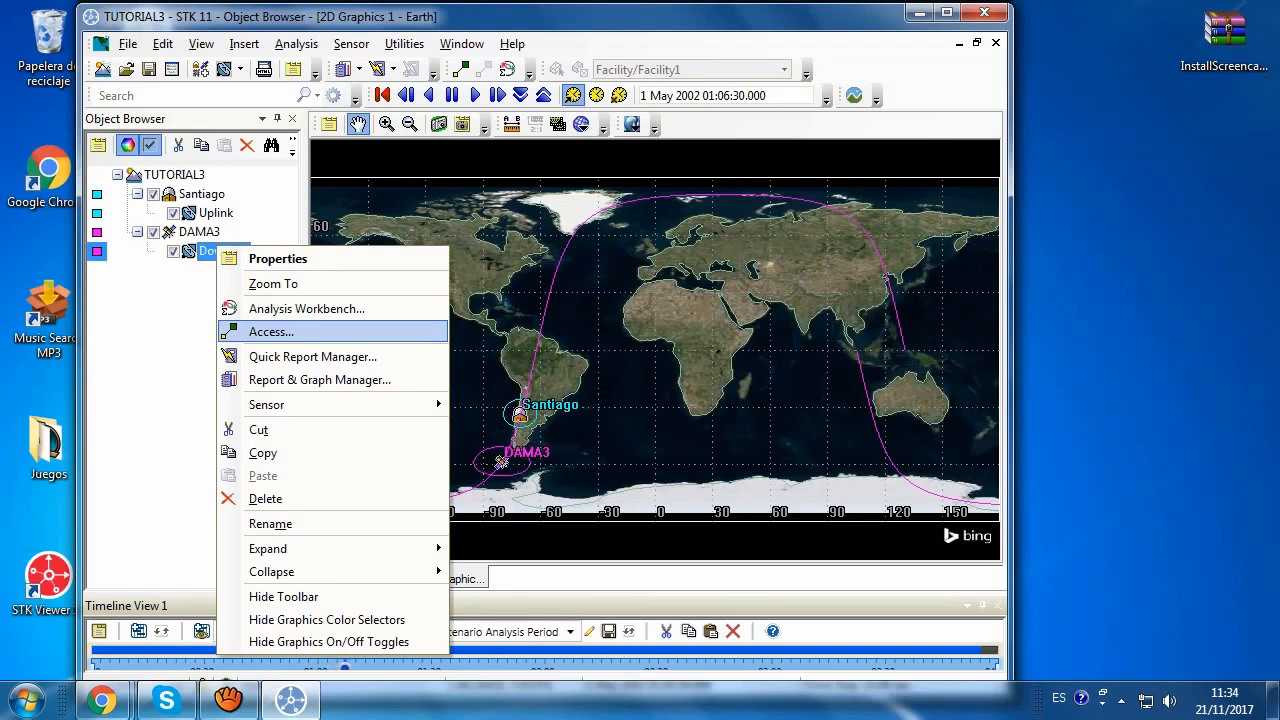
click(275, 331)
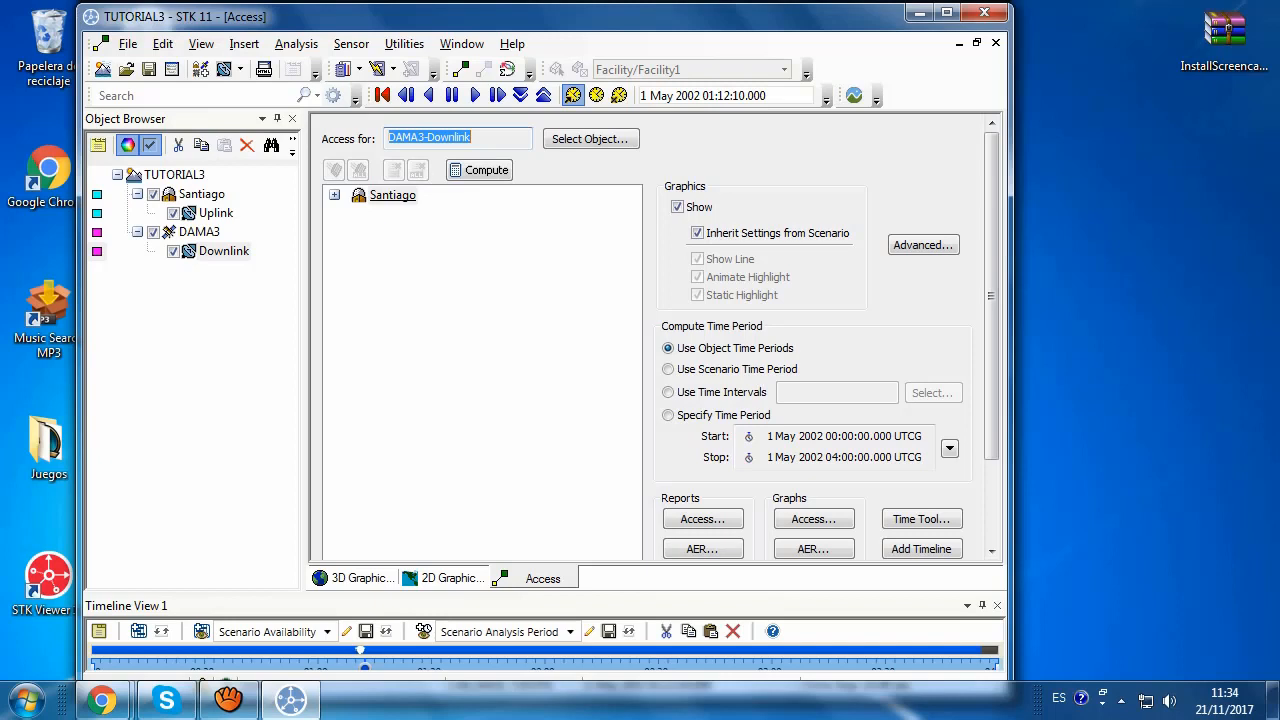
click(392, 195)
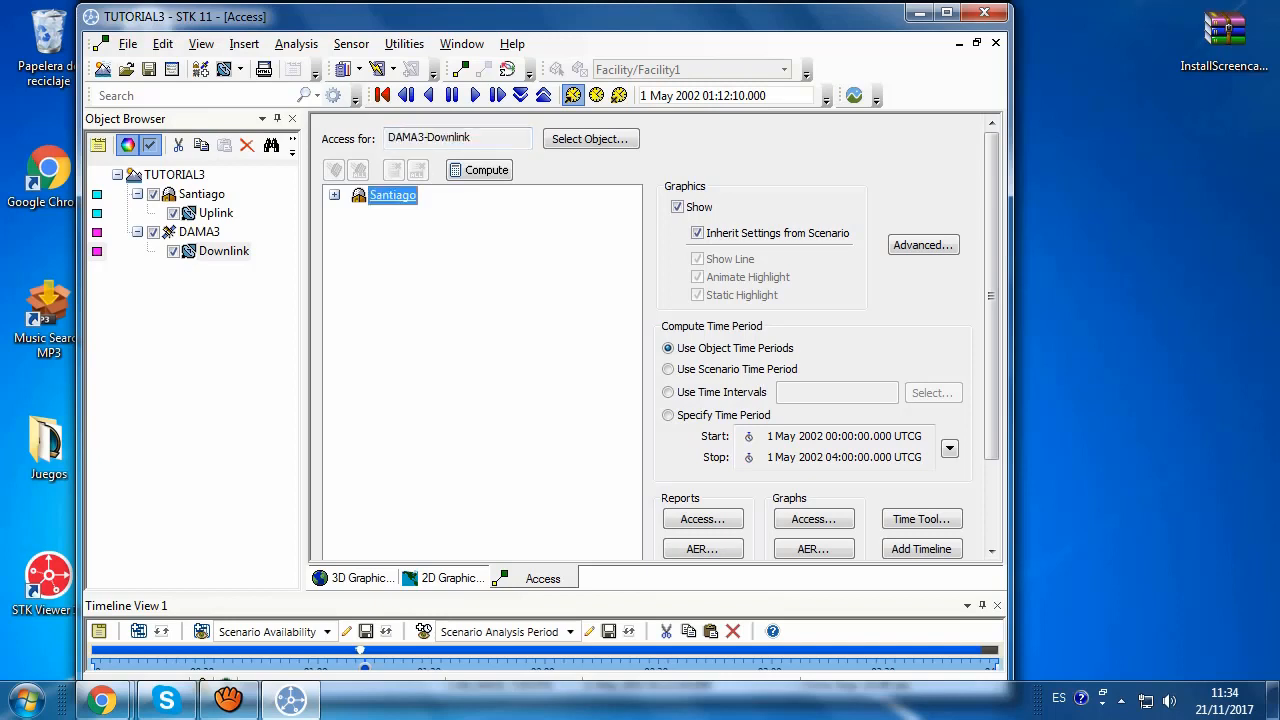
click(335, 195)
click(407, 214)
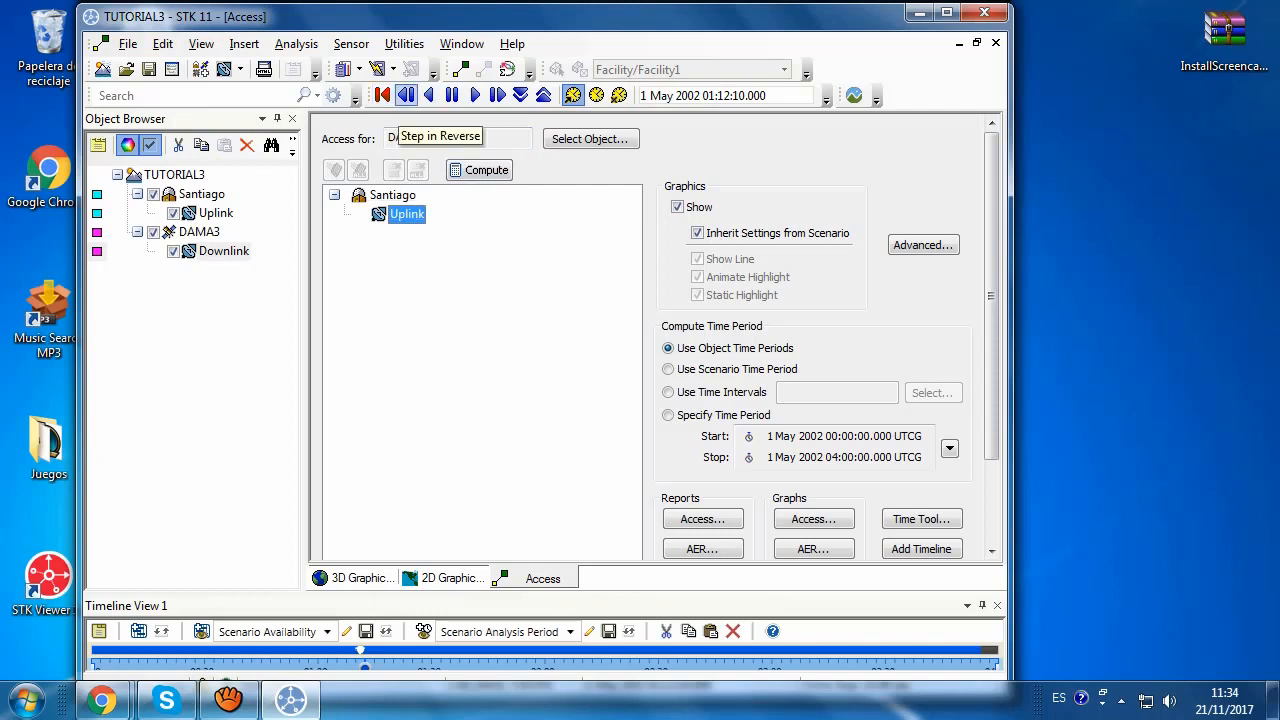
click(382, 95)
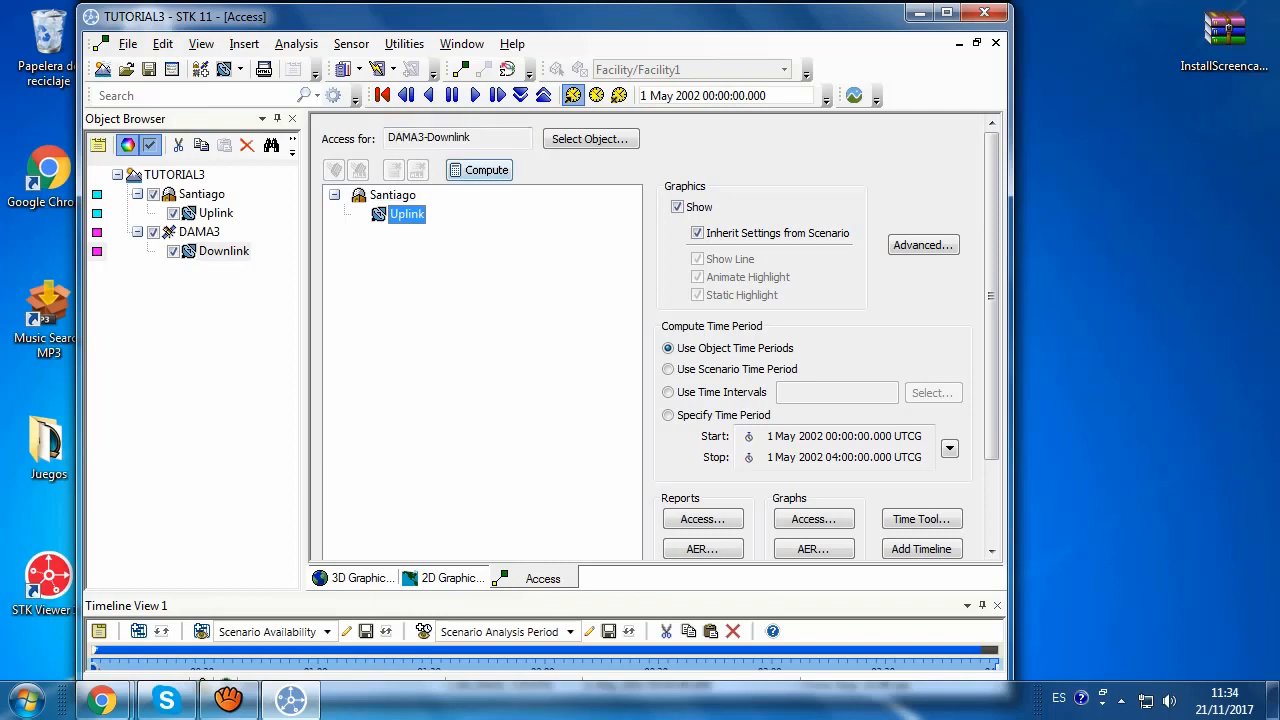
click(486, 170)
Step: Play the animation from the scenario start and watch the Downlink-to-Uplink access on the 2D Earth map
click(476, 95)
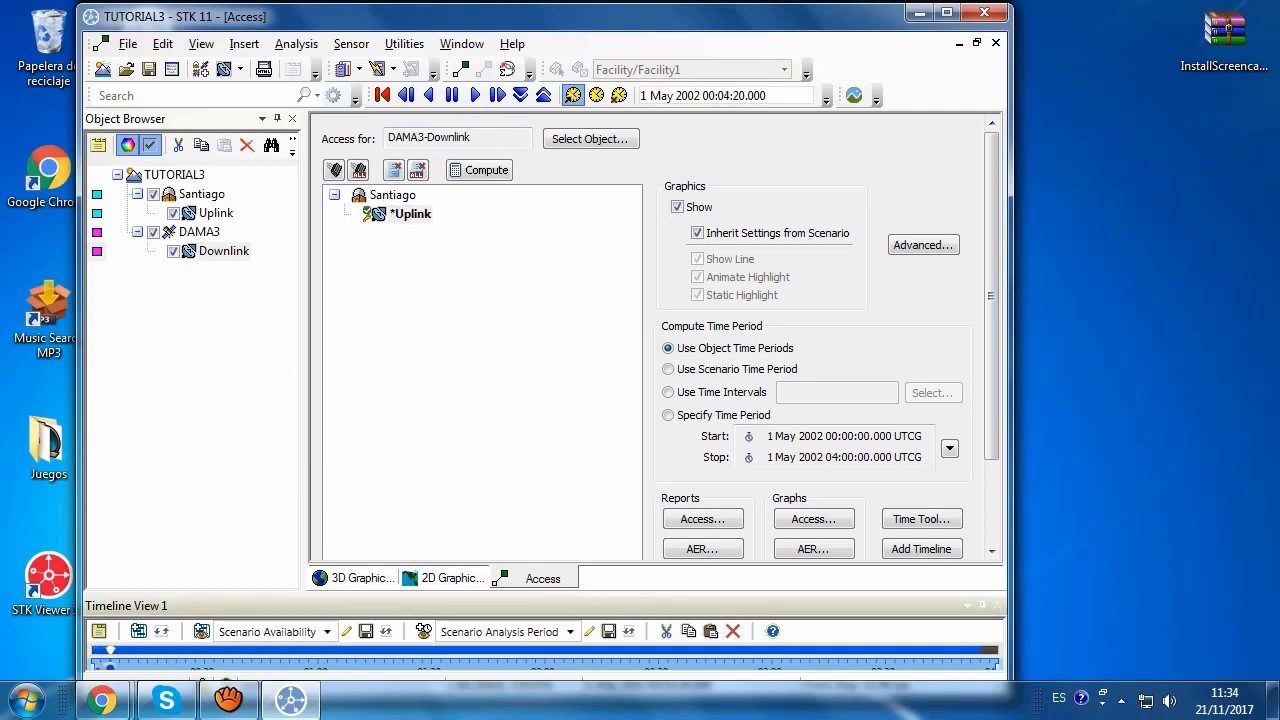
click(444, 578)
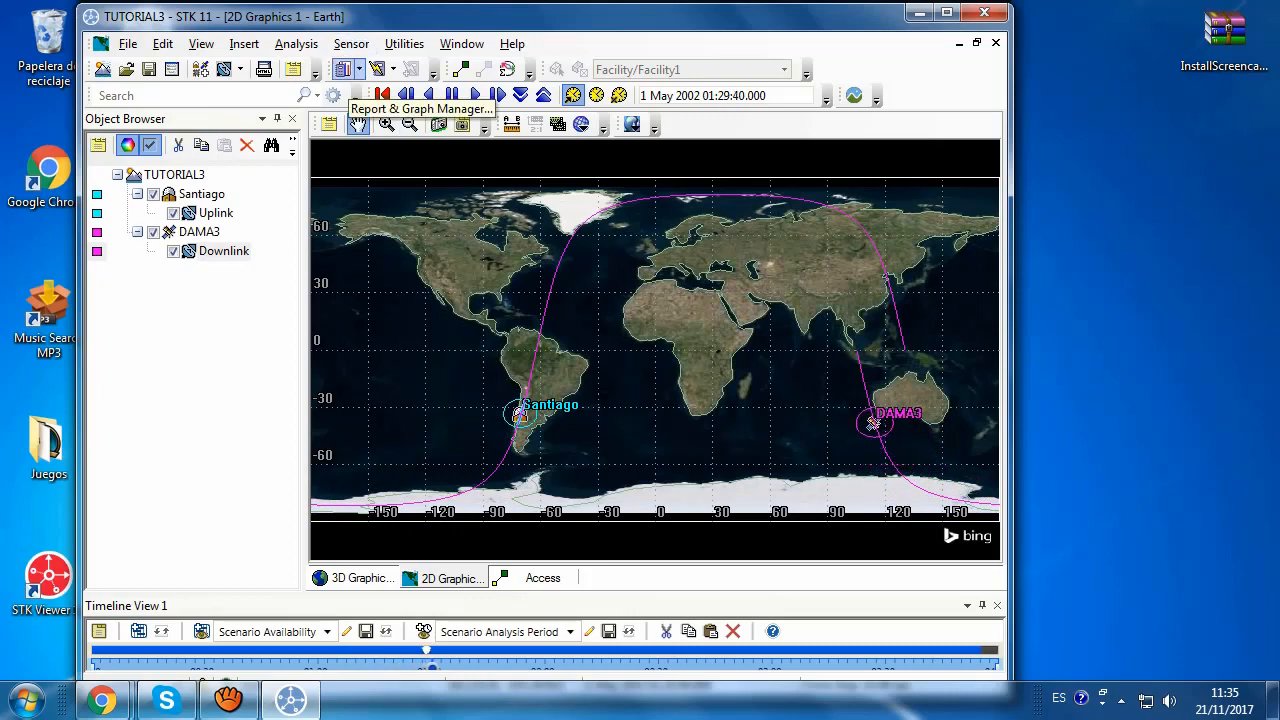
Step: Open the Report & Graph Manager, hide the graph styles, and list objects of All Types
click(344, 70)
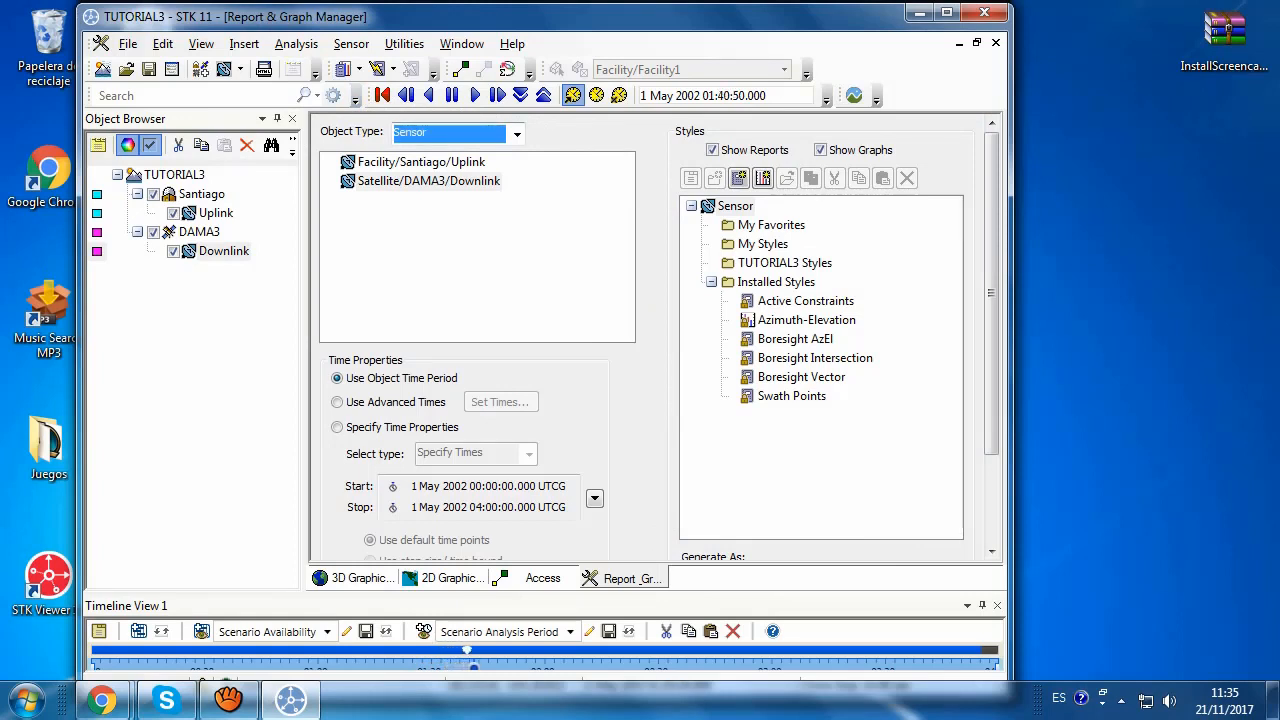
click(820, 150)
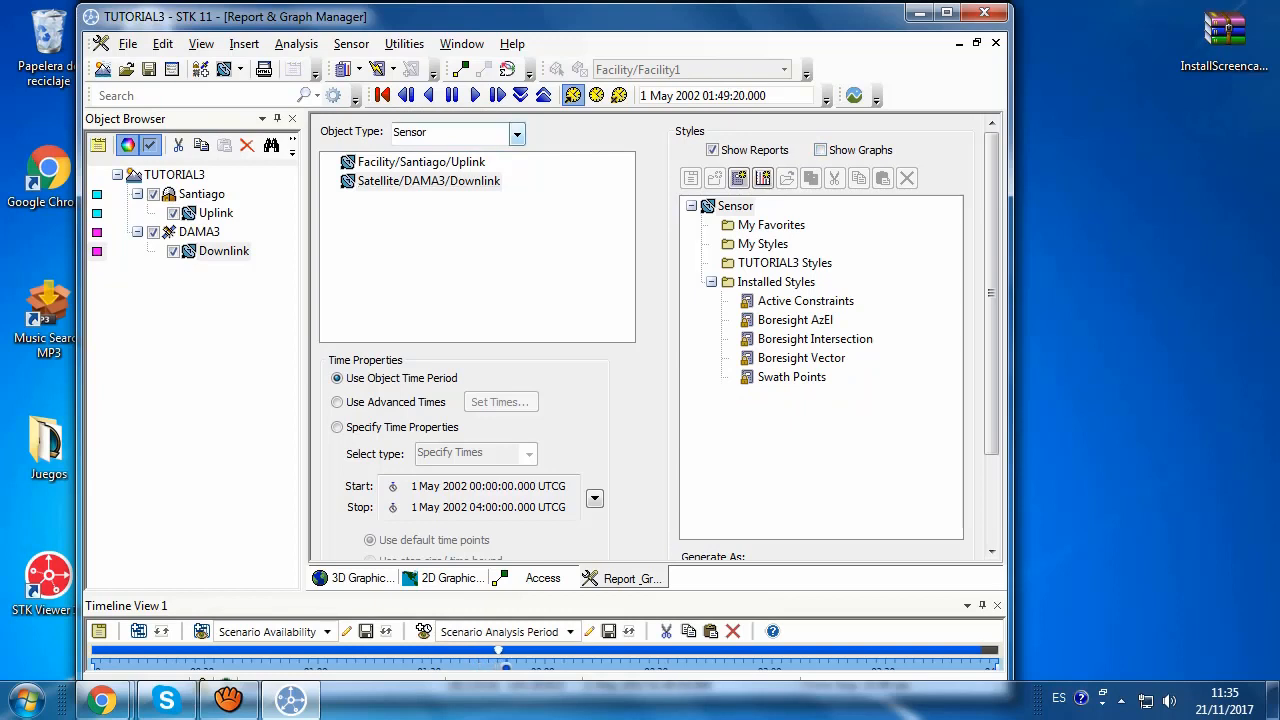
click(428, 181)
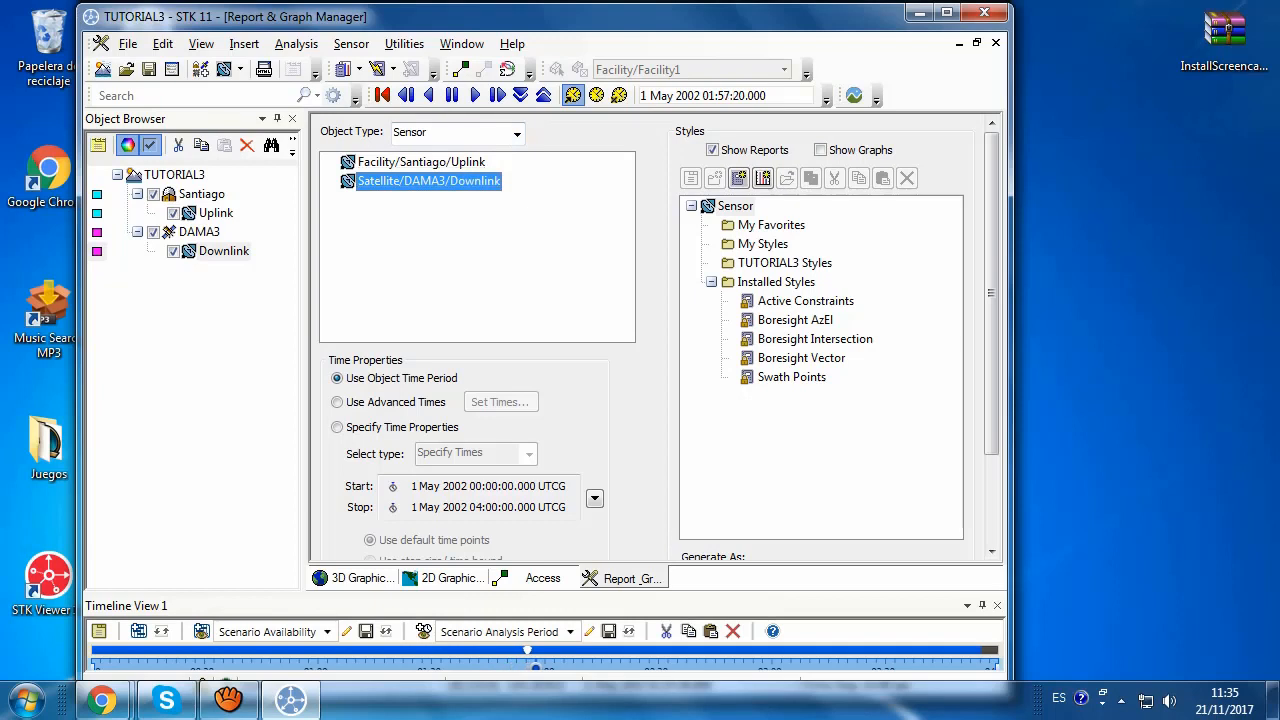
click(517, 134)
click(450, 250)
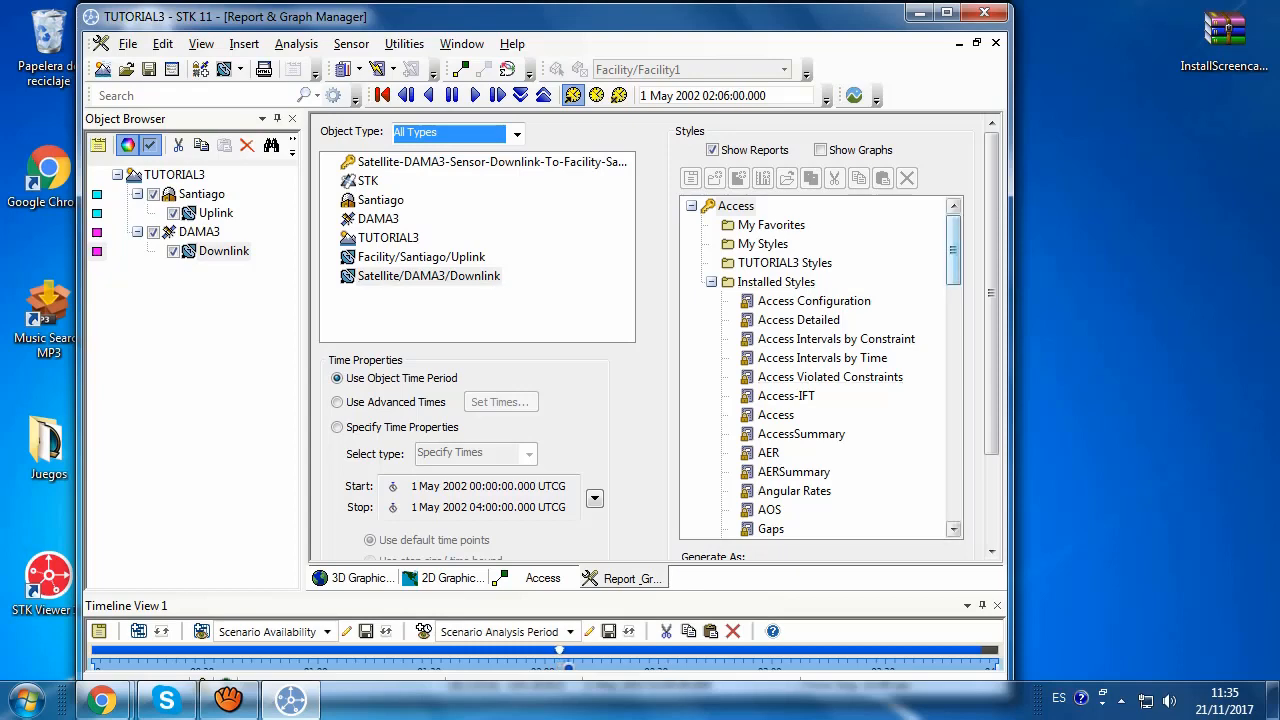
Step: Try to generate the installed Access report style for the DAMA3 Downlink sensor in the Report & Graph Manager
click(953, 250)
drag(953, 250, 953, 276)
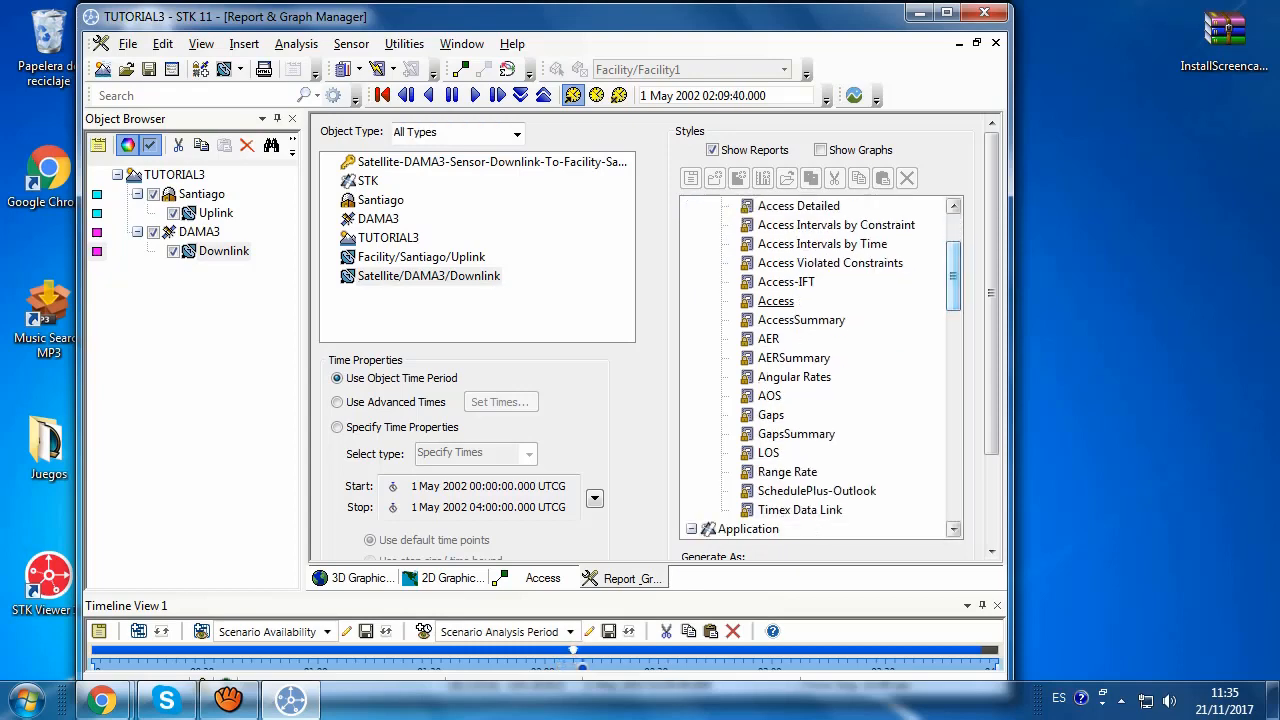
double_click(776, 301)
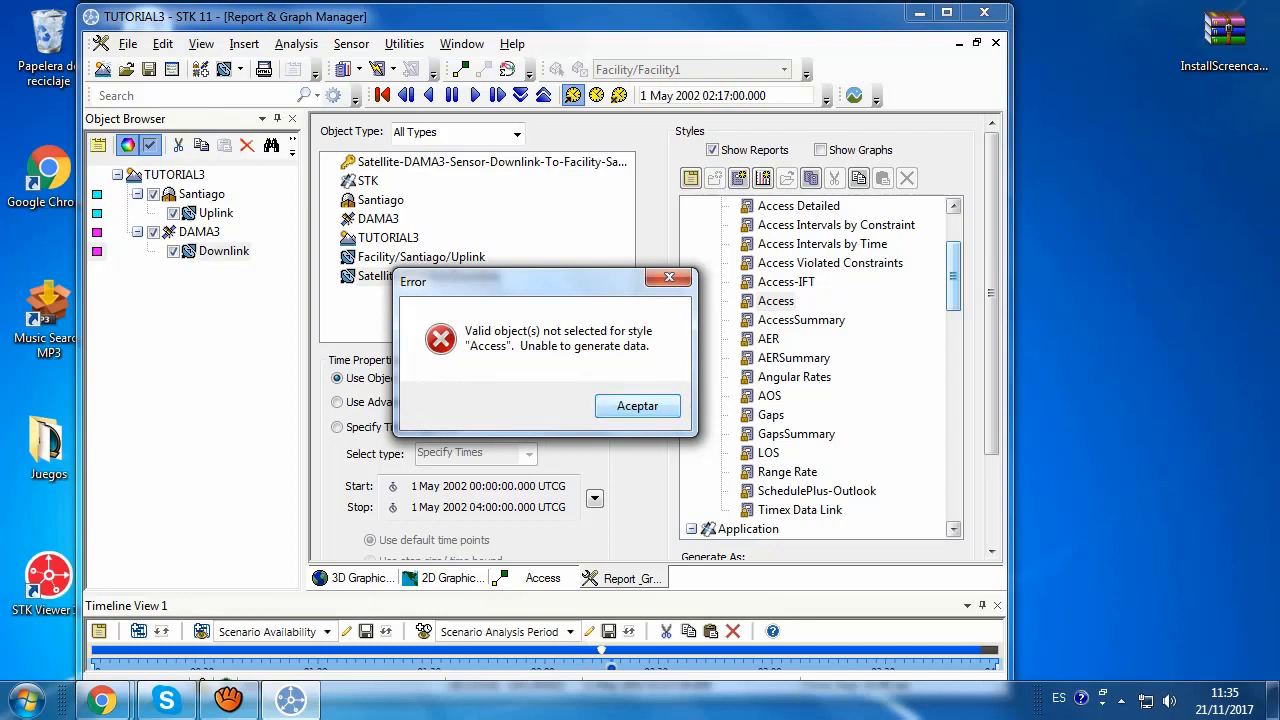
key(Return)
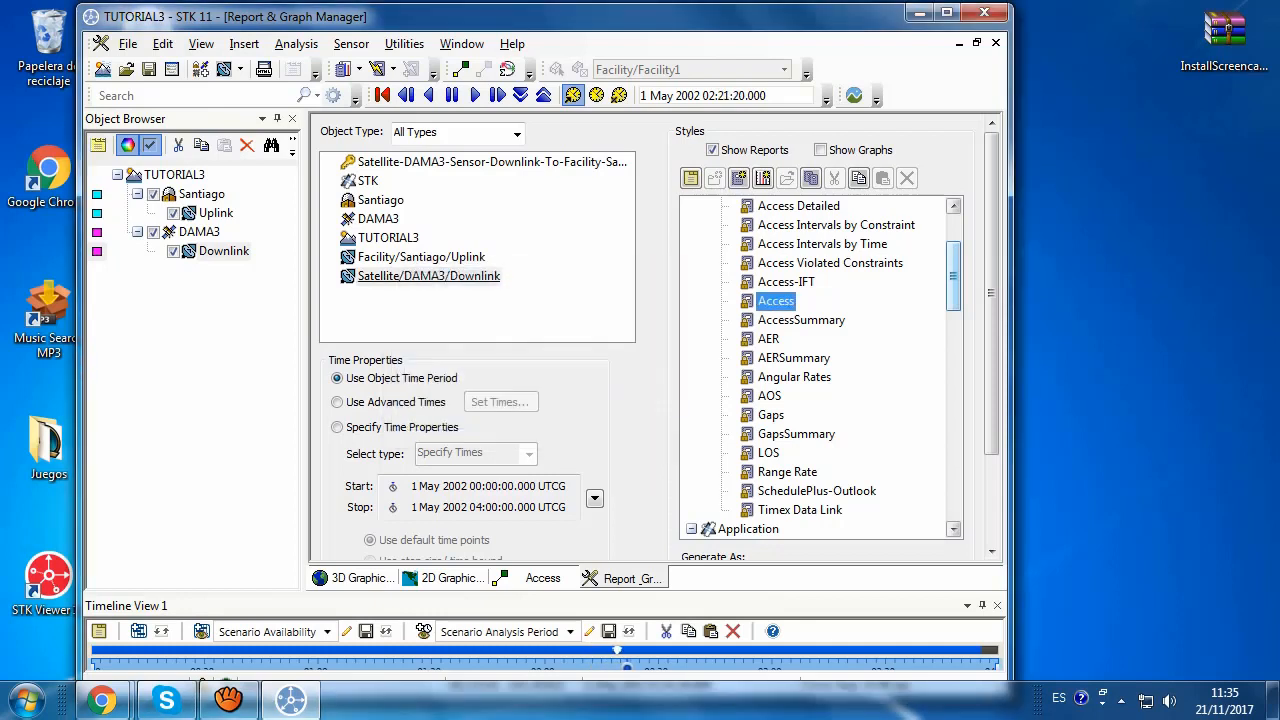
click(429, 276)
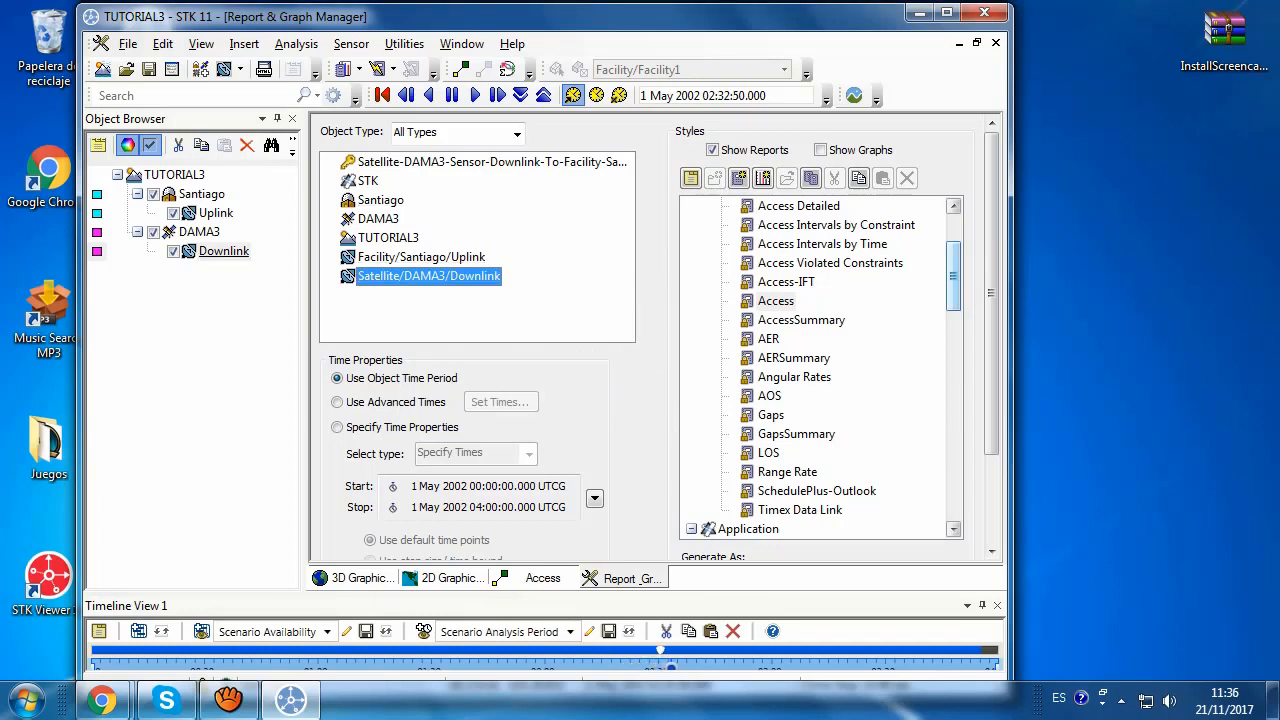
Step: Recompute the access from DAMA3's Downlink sensor to Santiago's Uplink sensor, and generate its Access report to read the start time
click(223, 251)
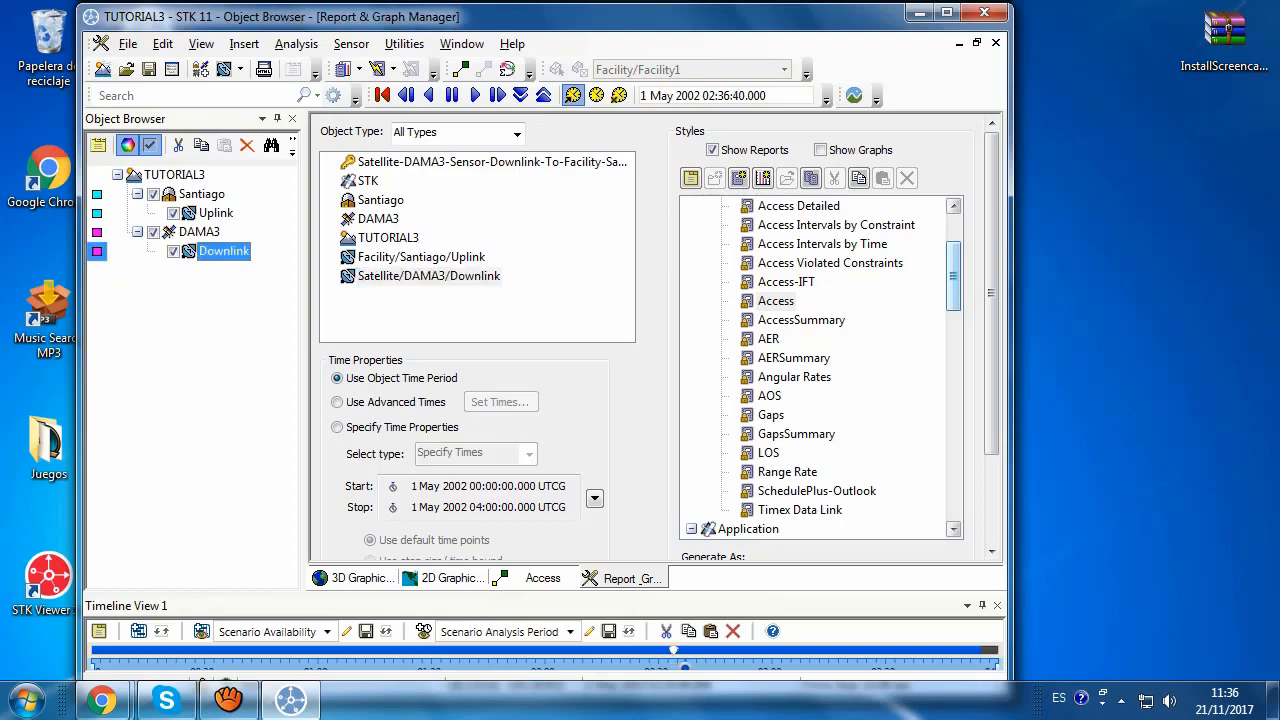
right_click(224, 252)
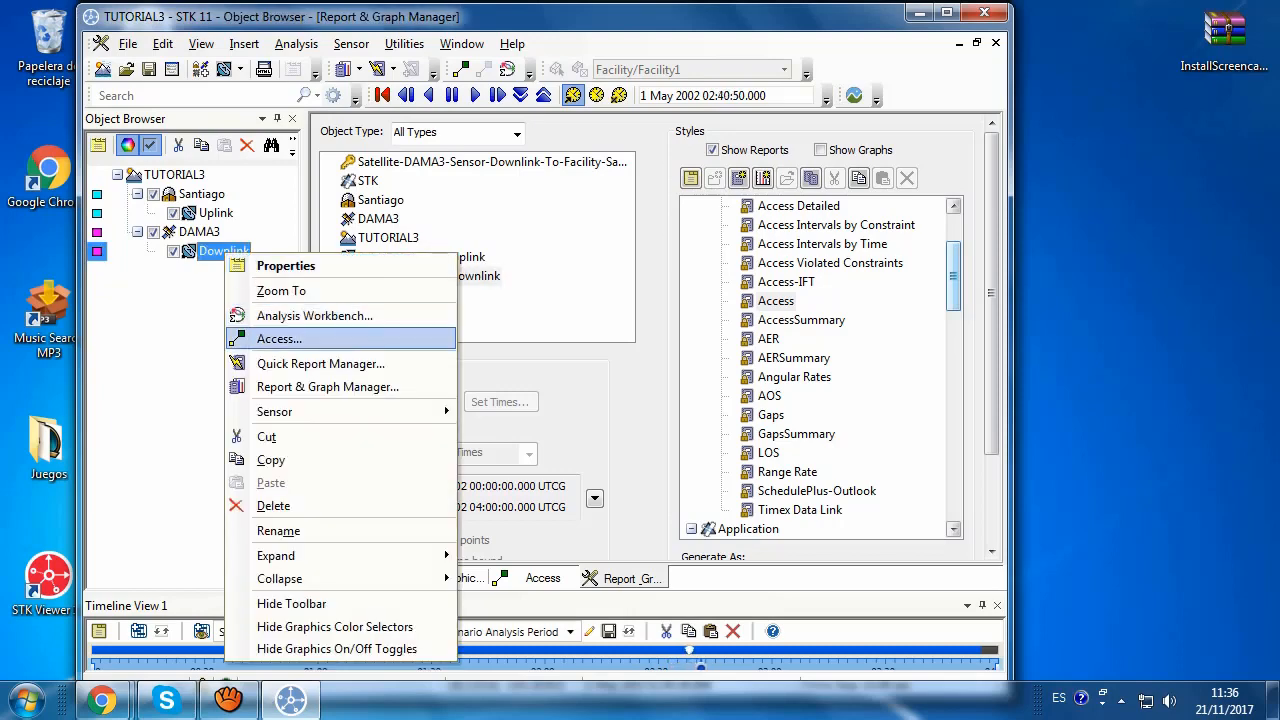
click(279, 338)
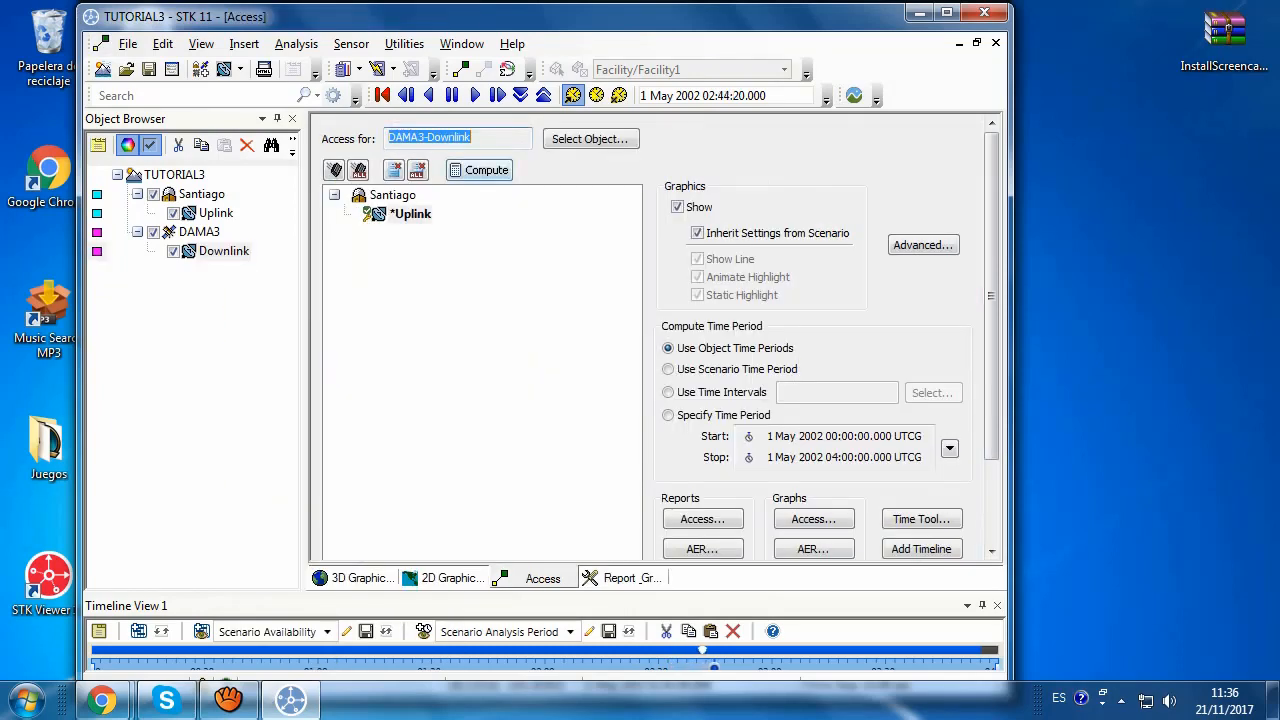
click(482, 170)
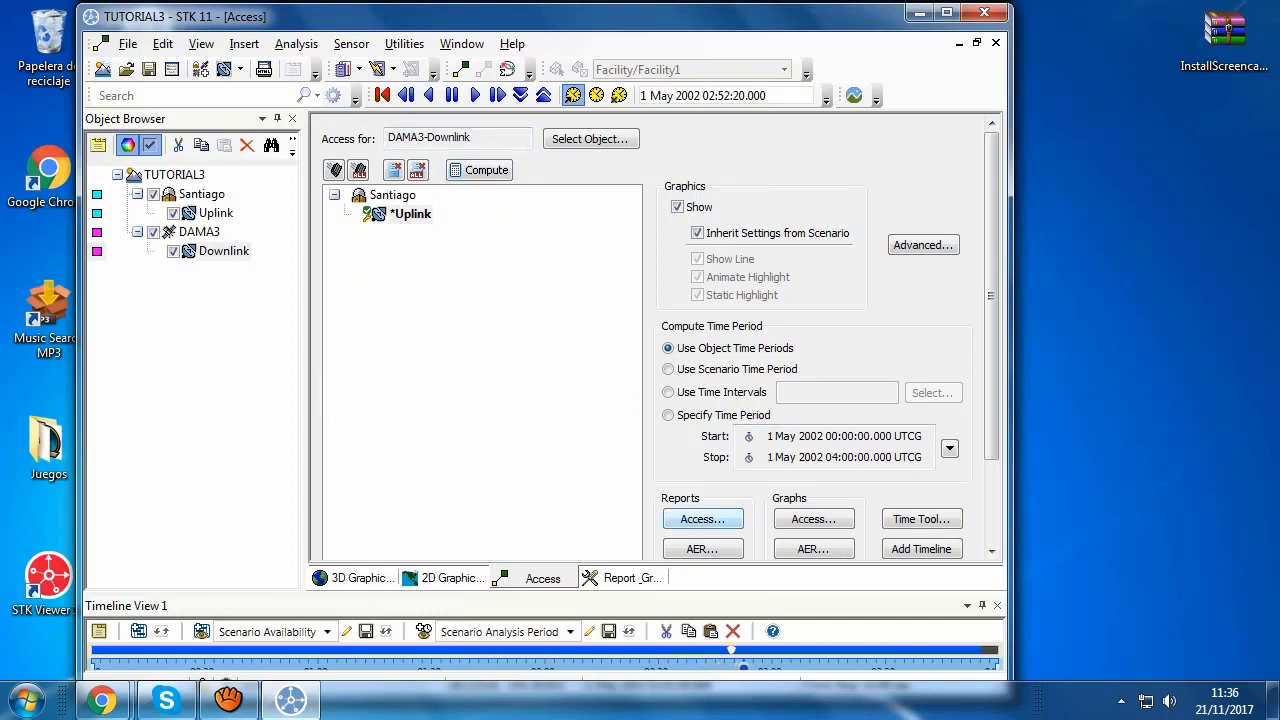
click(702, 518)
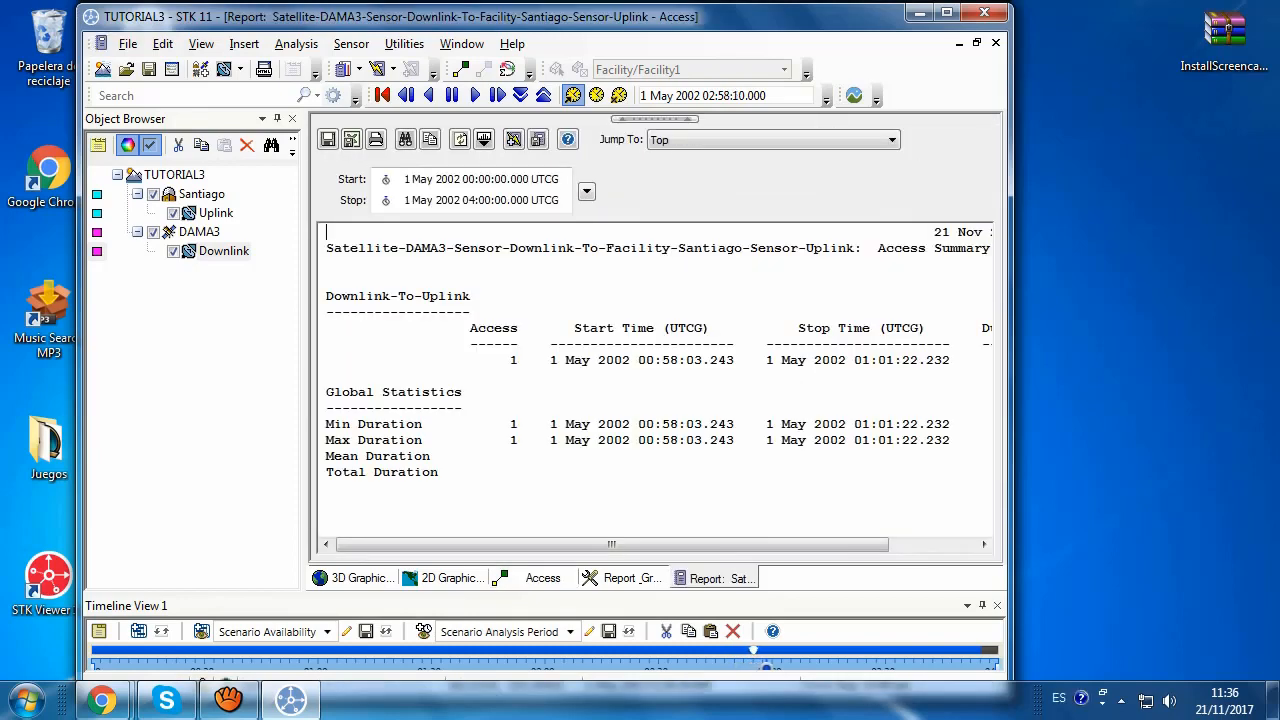
drag(330, 487, 520, 488)
drag(742, 360, 686, 360)
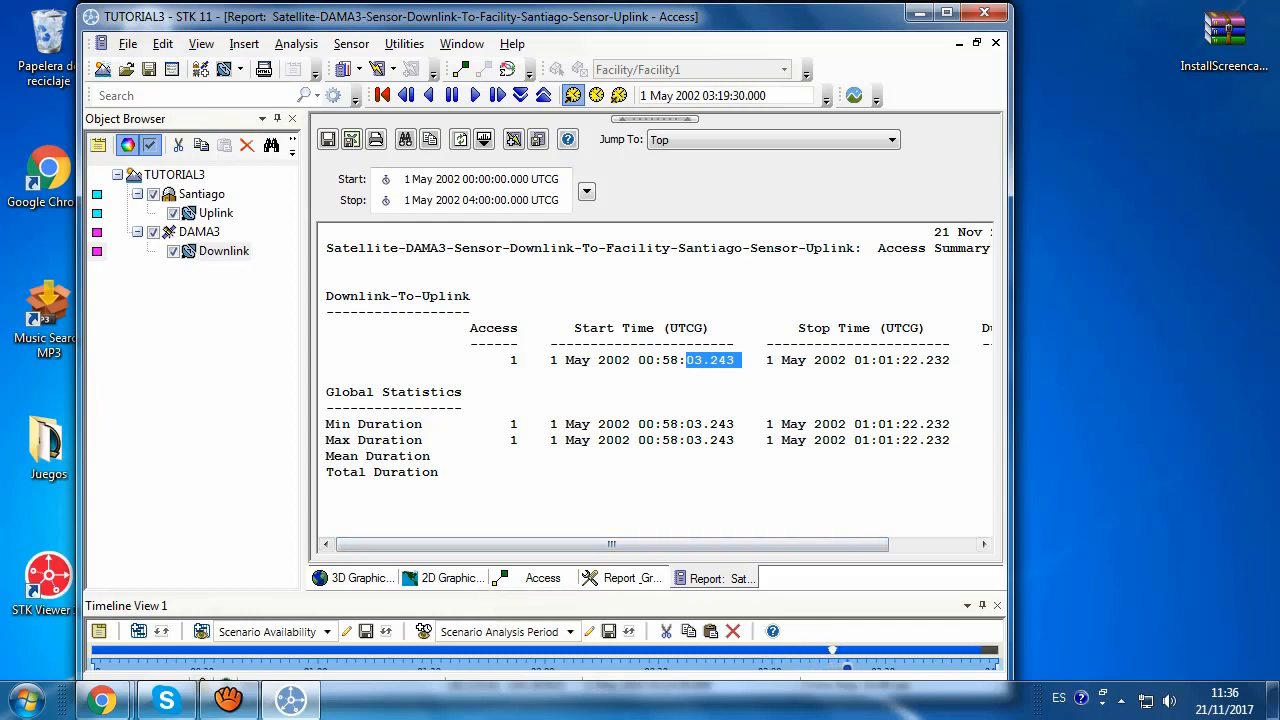
Step: Show the 3D Earth view and rotate the globe to watch DAMA3 and Santiago's sensor during the animation
click(360, 578)
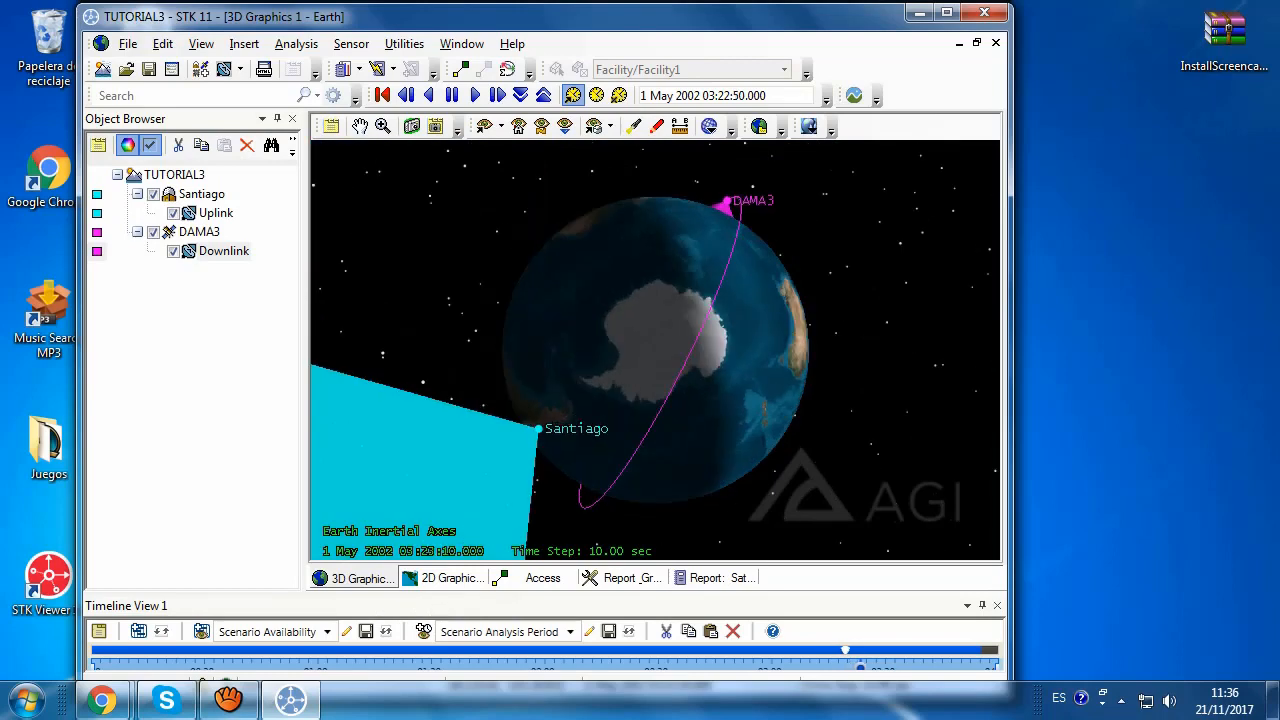
drag(600, 380, 535, 195)
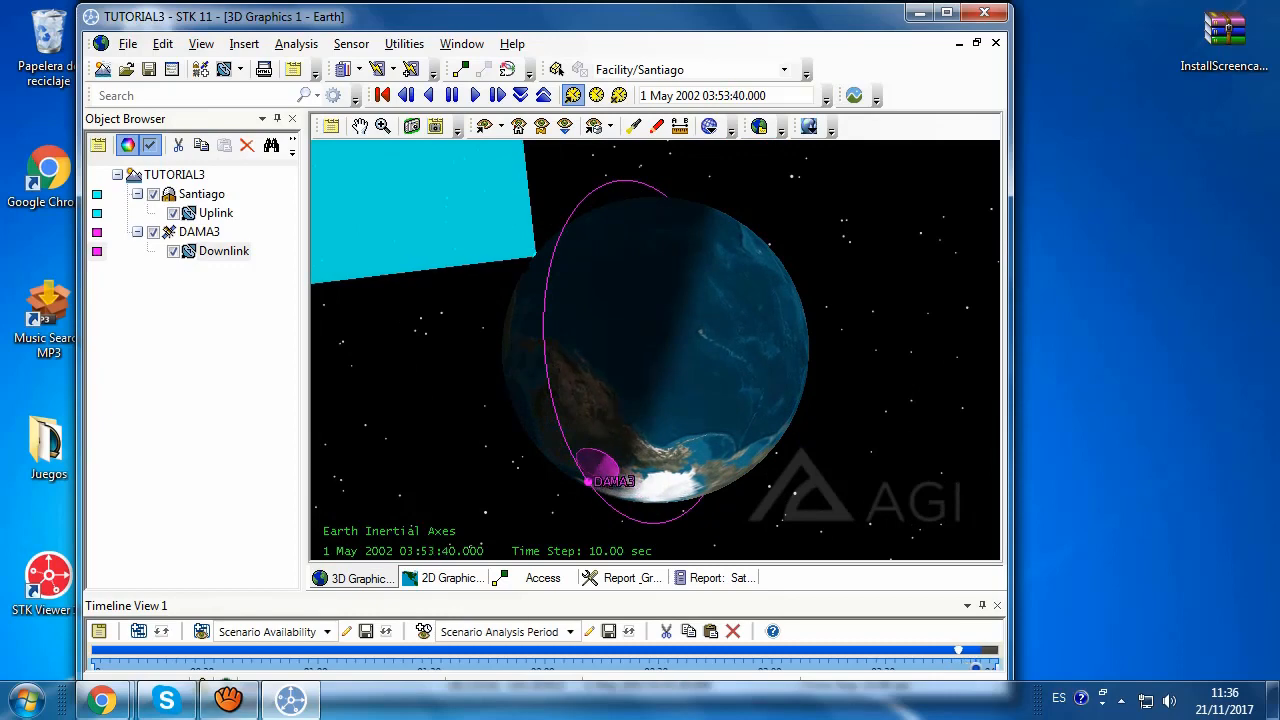
click(228, 700)
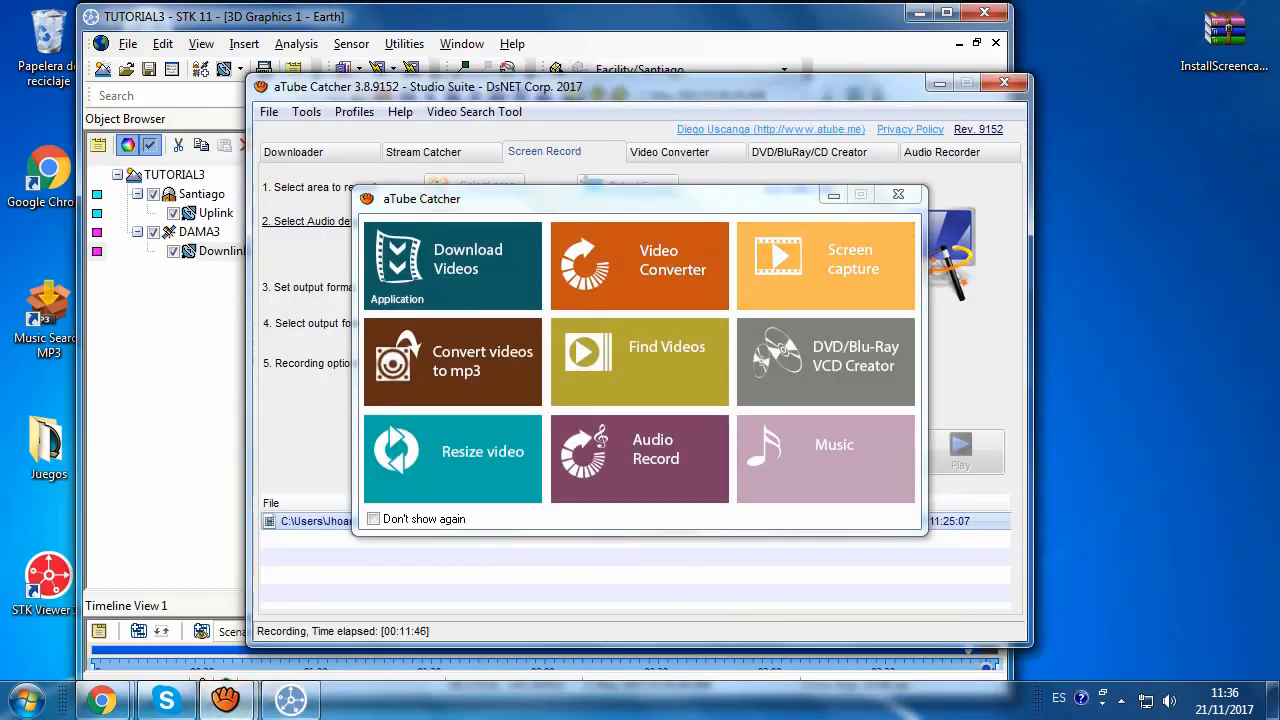
click(898, 194)
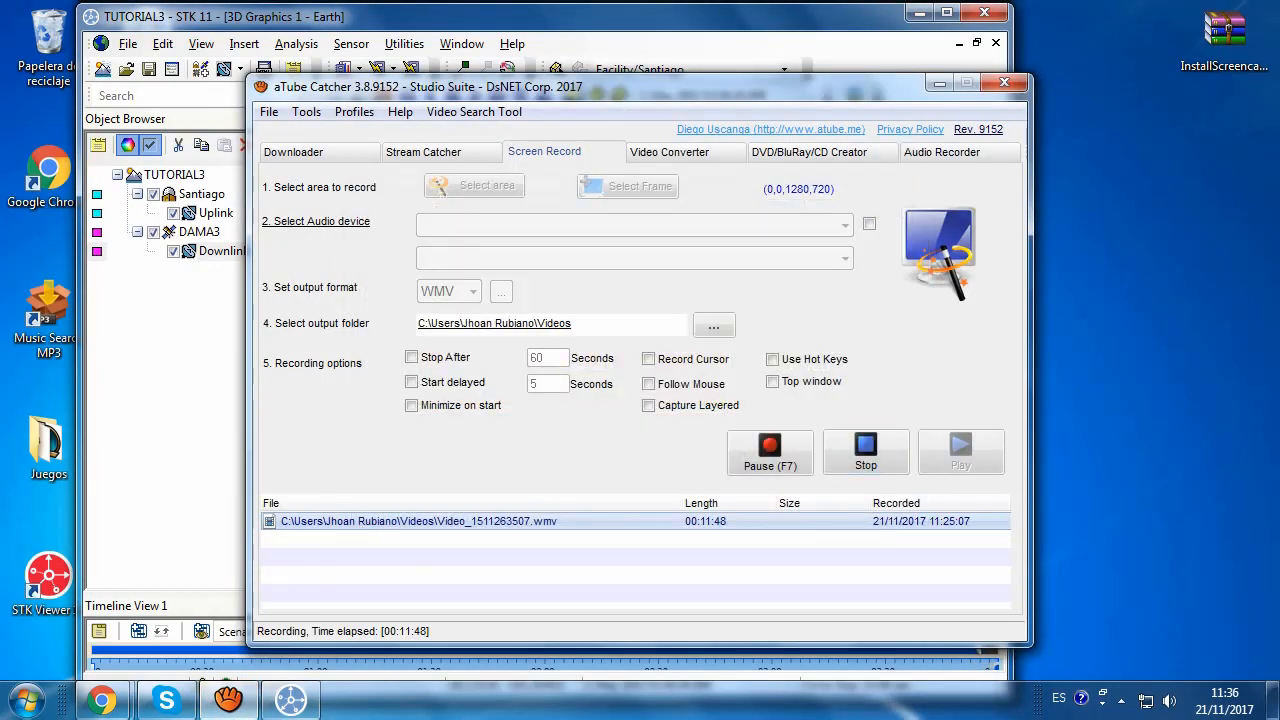